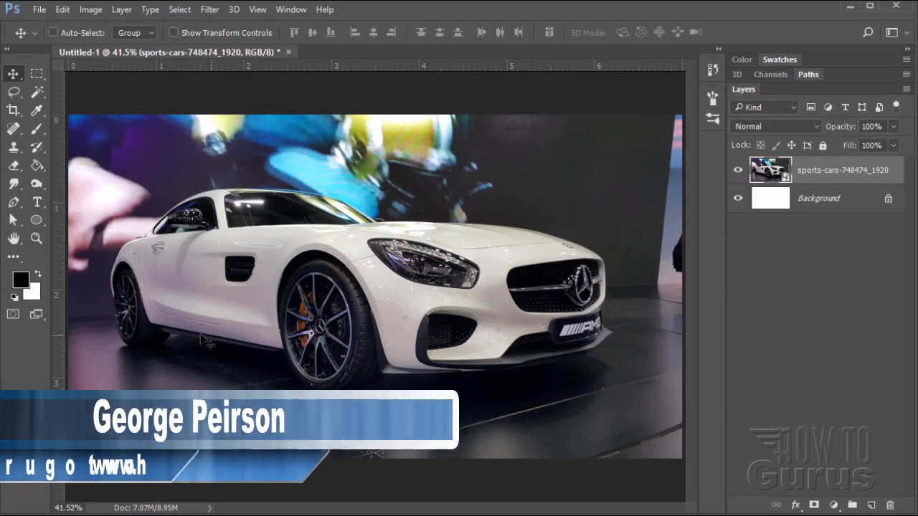
Zoom in to 200% and examine the car's side panels, door, side window and windshield edges.
click(38, 236)
click(257, 315)
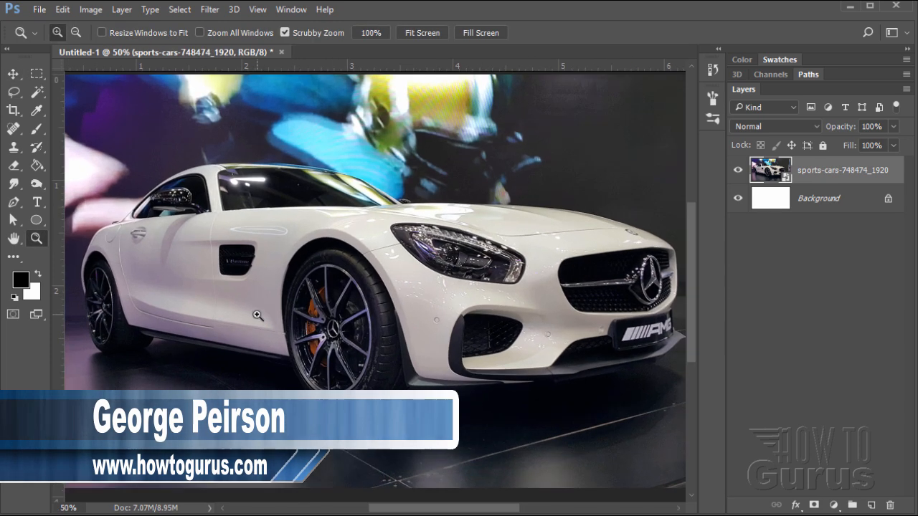
click(257, 315)
click(260, 326)
click(264, 337)
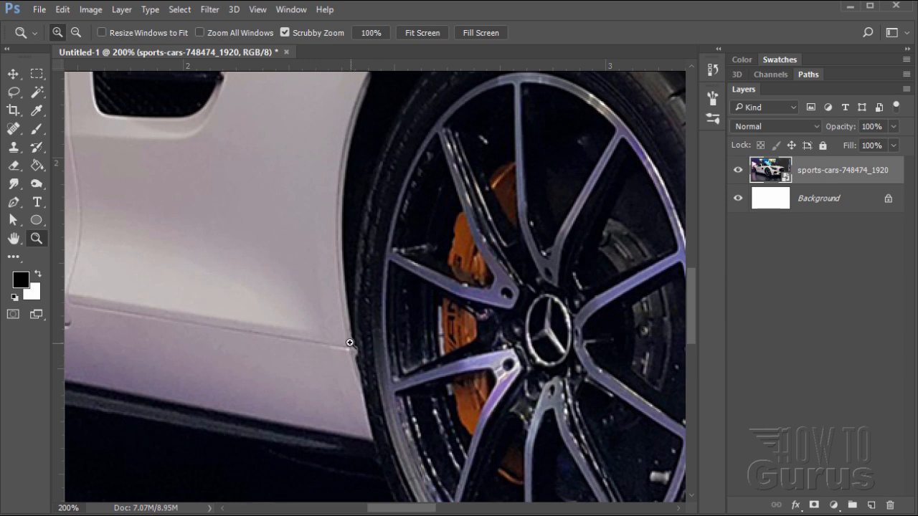
key(v)
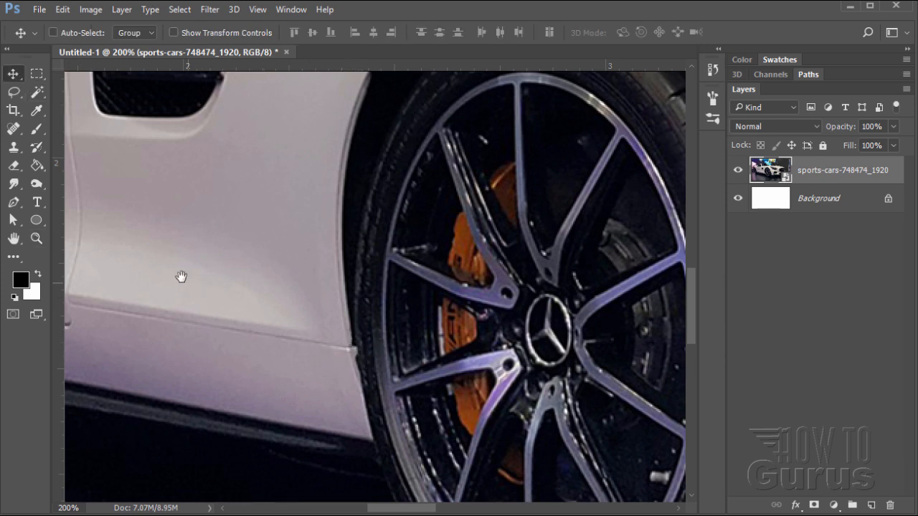
drag(182, 275, 464, 357)
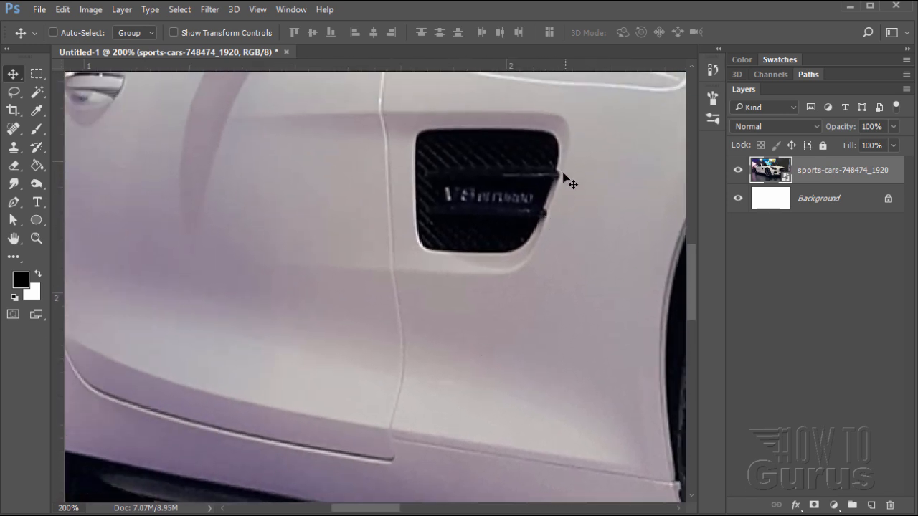
drag(191, 283, 436, 292)
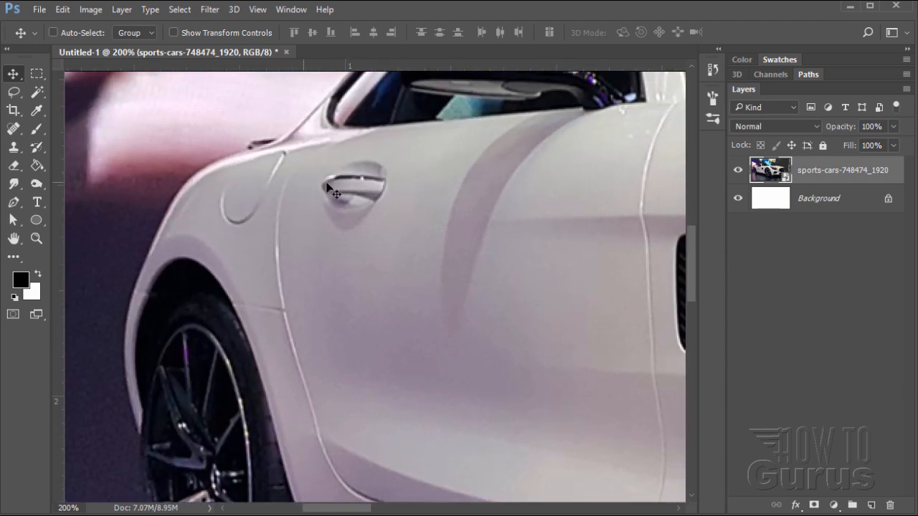
drag(308, 186, 164, 311)
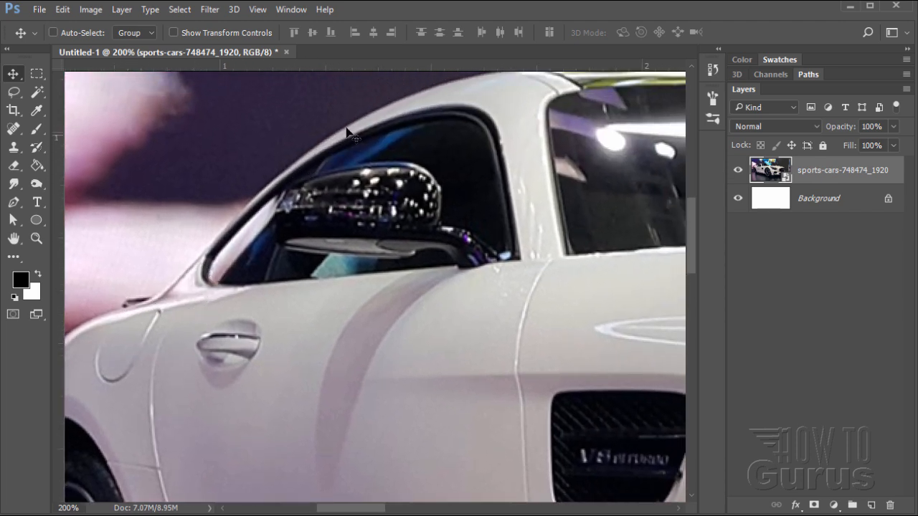
drag(516, 119, 331, 212)
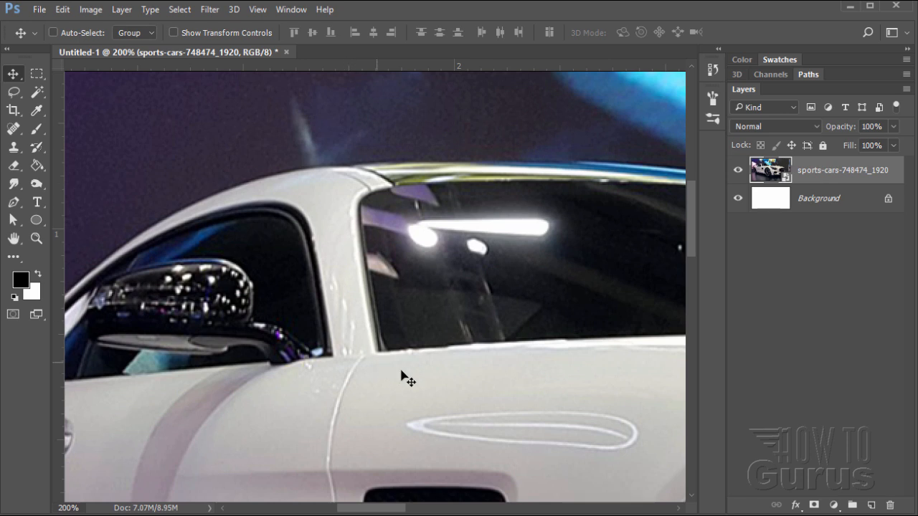
drag(538, 382, 289, 362)
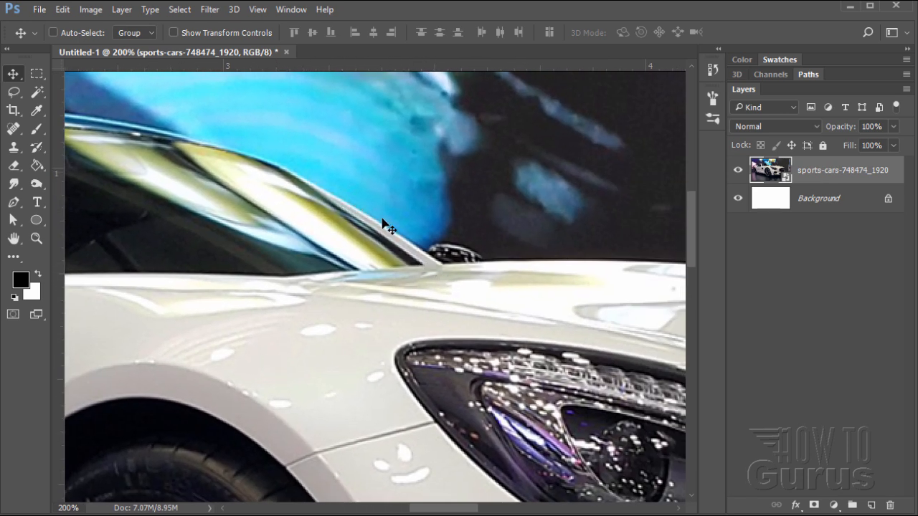
Examine the edges of the hood, front grille, number plate, bumper vents and front wheel.
drag(543, 293, 163, 231)
drag(510, 265, 167, 233)
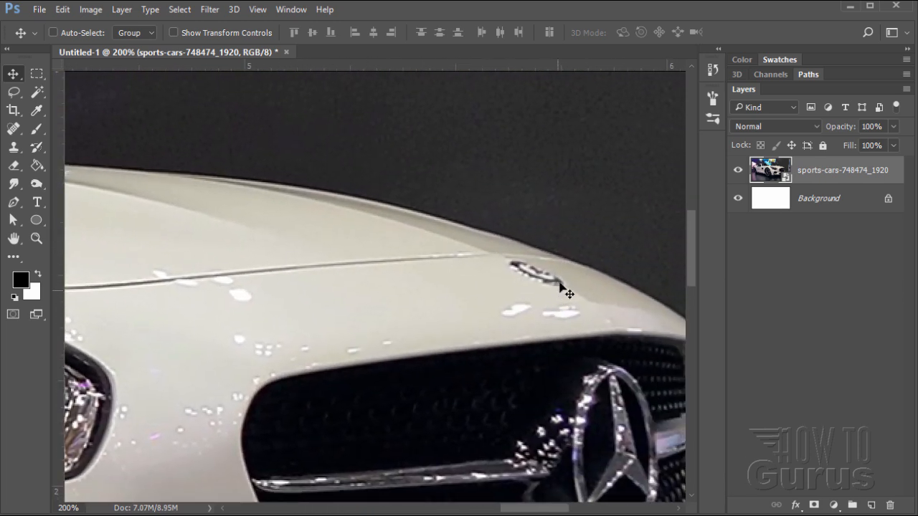
drag(607, 304, 392, 212)
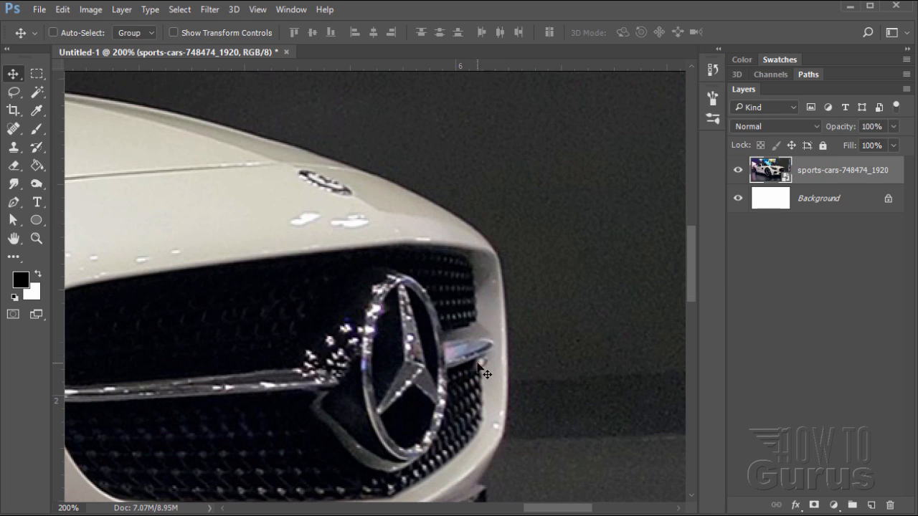
drag(423, 431, 462, 260)
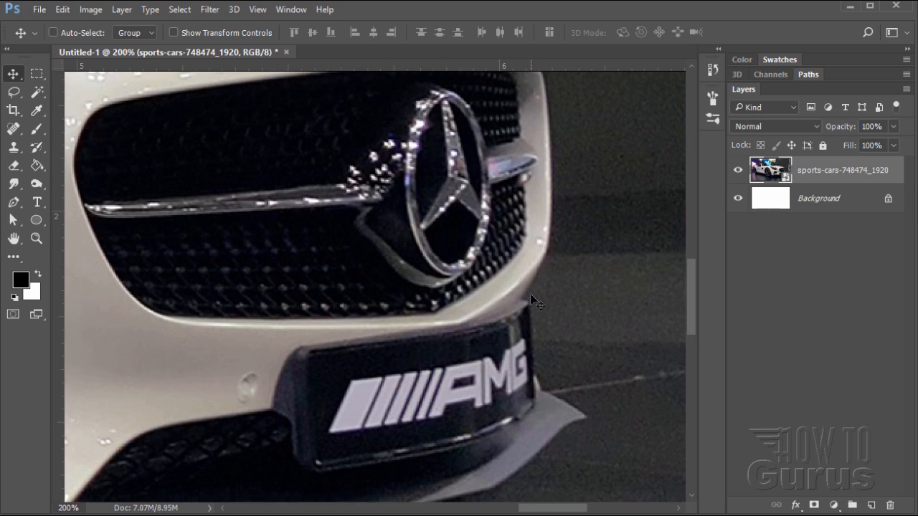
drag(243, 373, 517, 317)
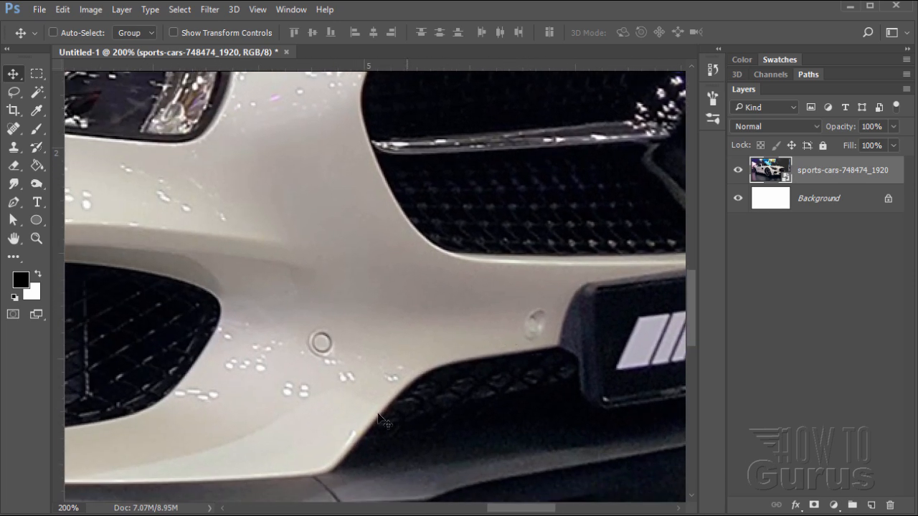
drag(247, 423, 553, 359)
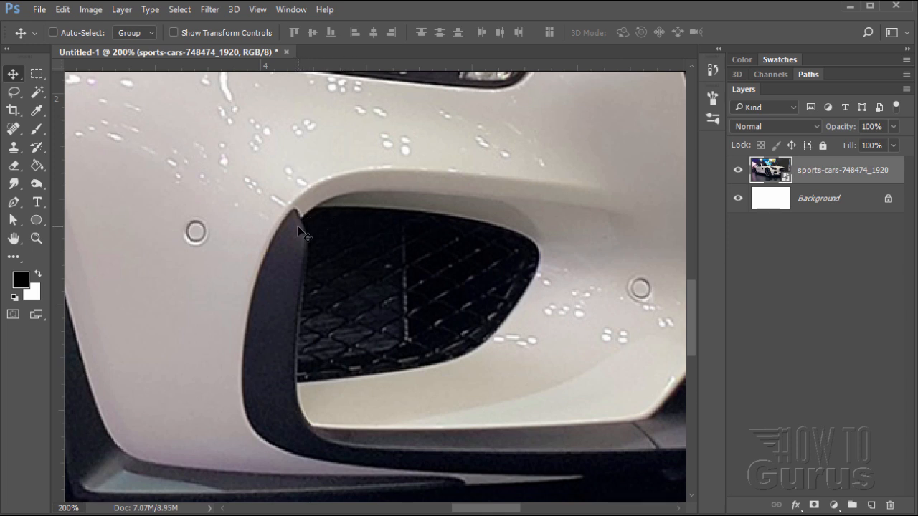
scroll(192, 405, down, 3)
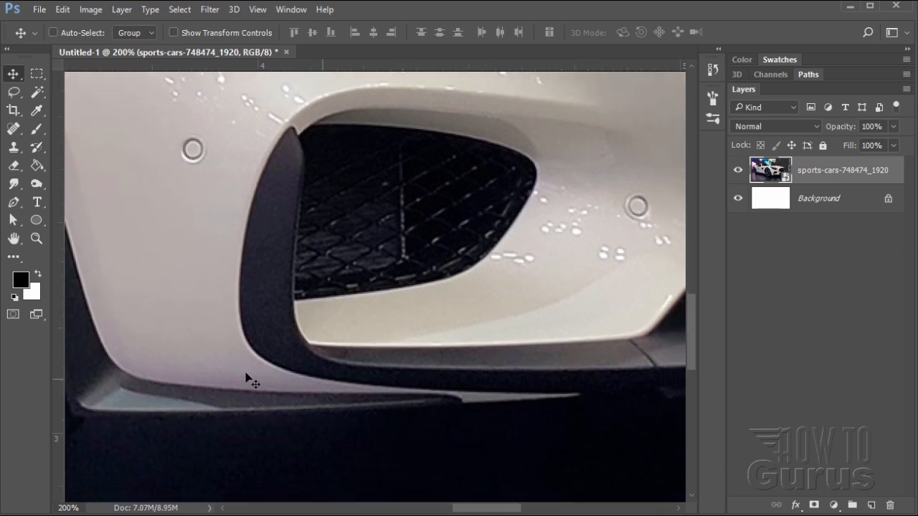
drag(81, 254, 458, 314)
drag(276, 288, 465, 368)
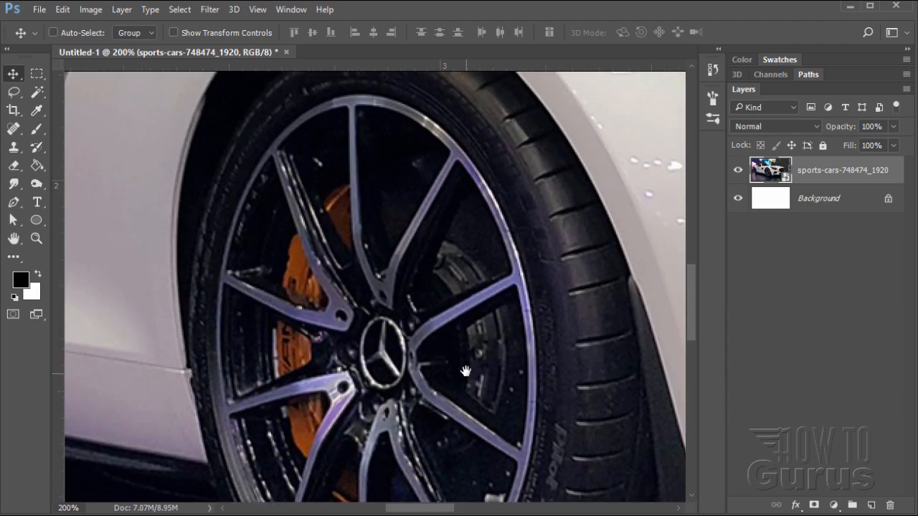
drag(225, 289, 323, 211)
drag(289, 238, 327, 235)
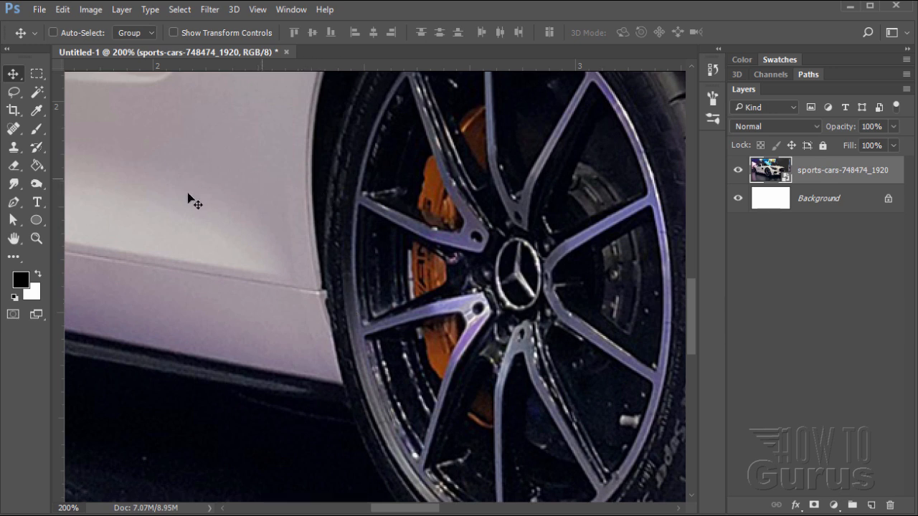
With the Pen tool in Path mode, trace the white body from the seam behind the front wheel along the sill to the rear wheel.
click(14, 204)
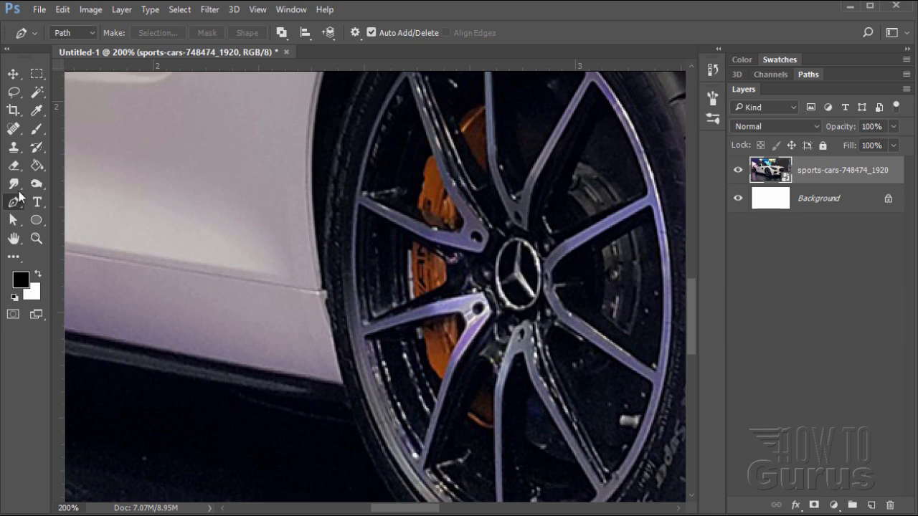
click(320, 293)
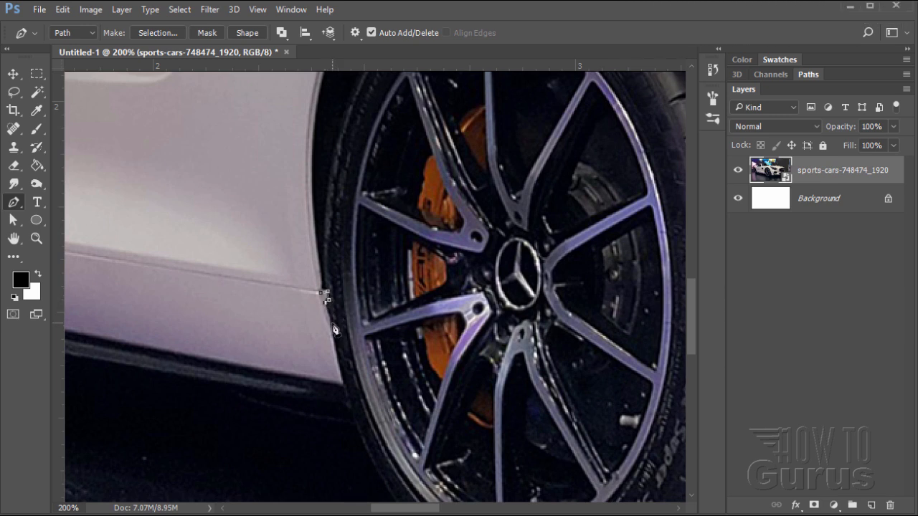
click(330, 322)
click(344, 387)
click(226, 365)
key(space)
drag(228, 370, 579, 390)
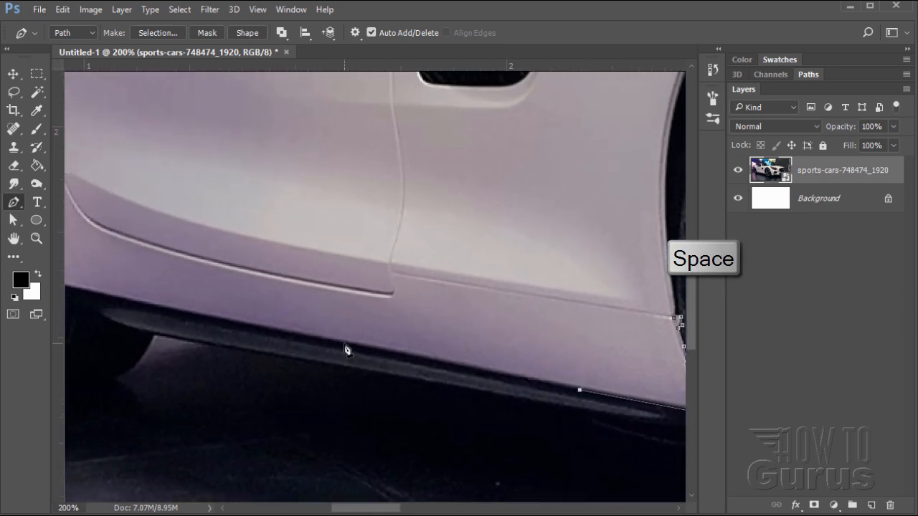
drag(371, 346, 599, 374)
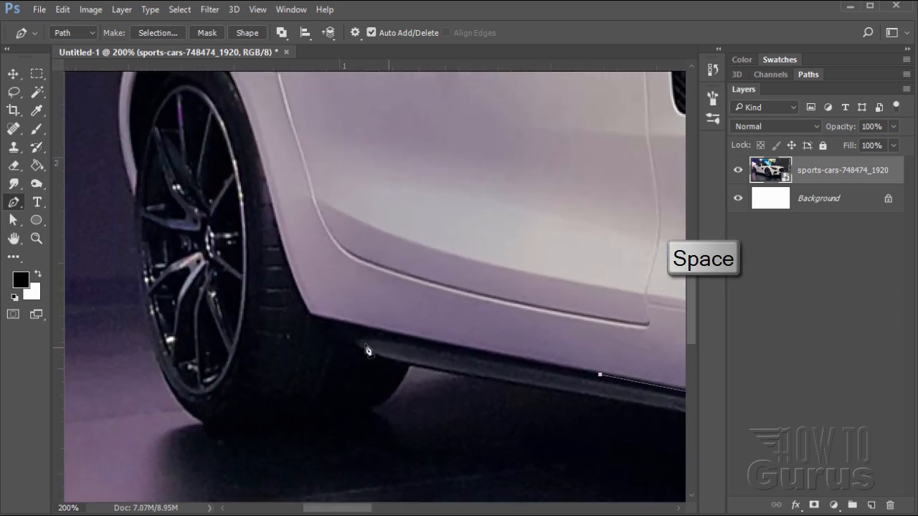
click(311, 315)
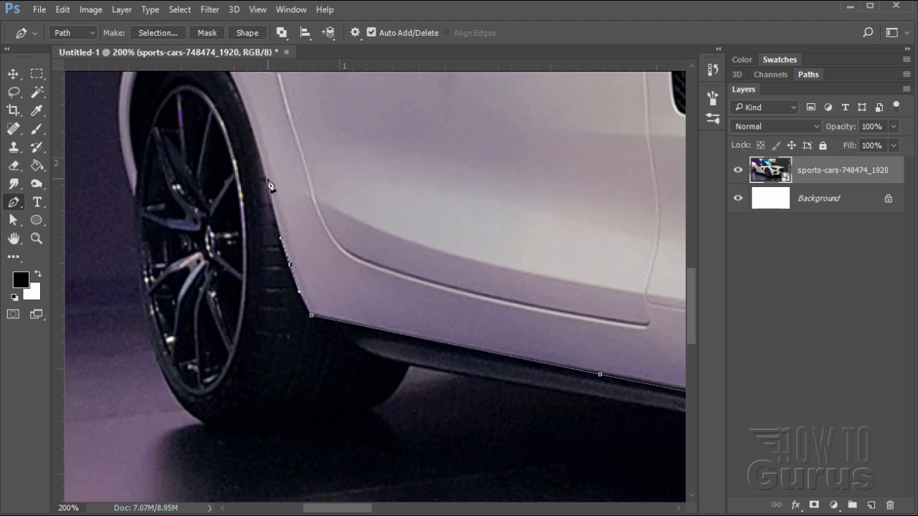
Continue the path around the inner edge of the rear wheel arch with curved anchor points.
key(space)
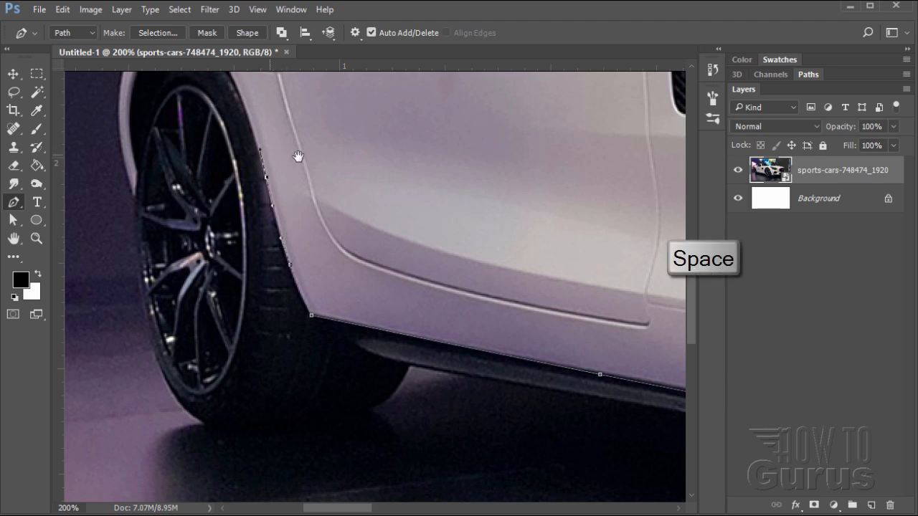
drag(312, 163, 385, 266)
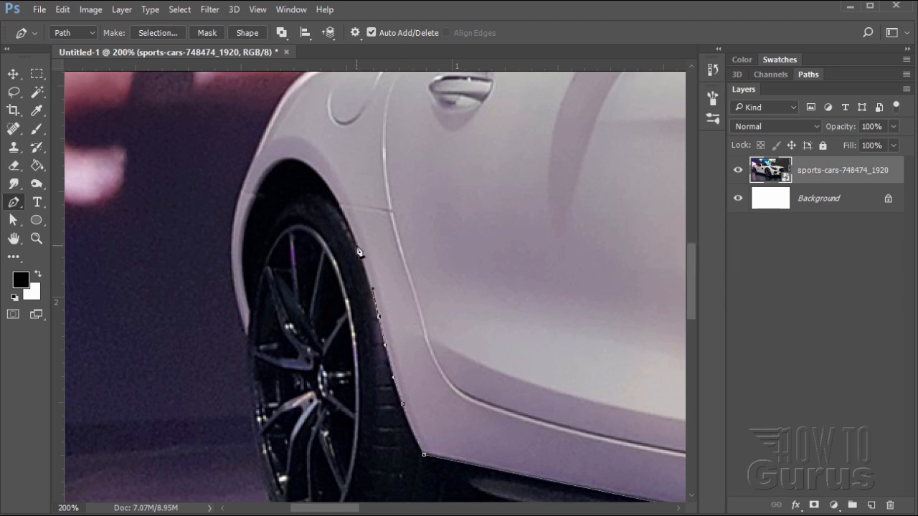
drag(344, 226, 349, 222)
drag(292, 160, 242, 269)
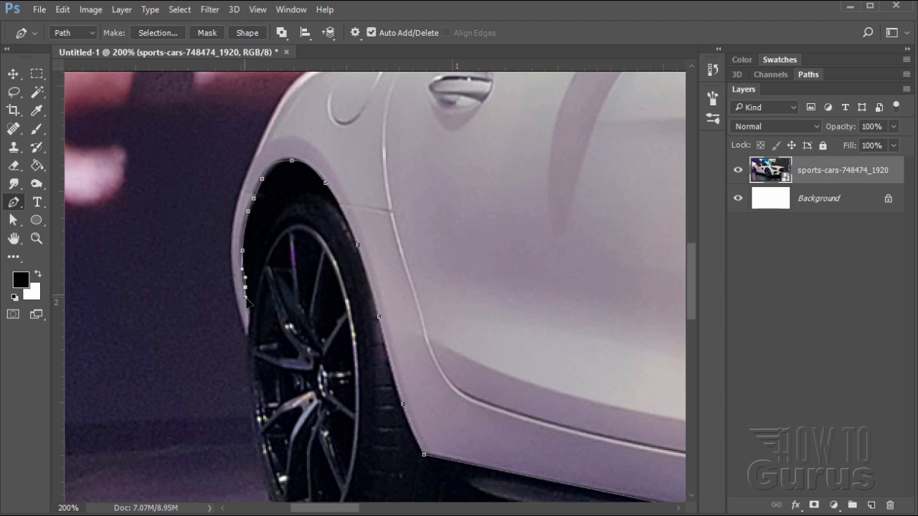
drag(248, 301, 251, 311)
Trace the outer edge of the rear fender upward to the small spoiler at the base of the rear roofline.
drag(230, 277, 230, 278)
drag(233, 234, 236, 202)
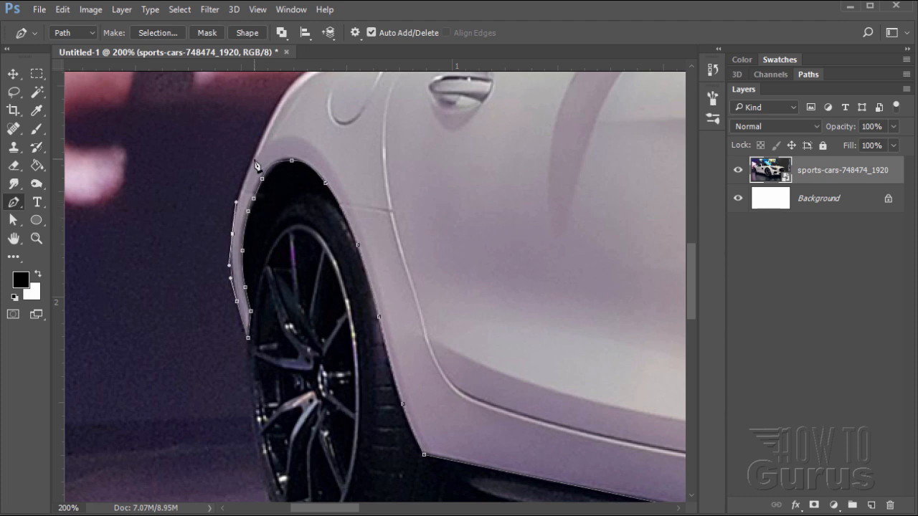
drag(255, 160, 265, 133)
drag(326, 150, 276, 231)
click(295, 227)
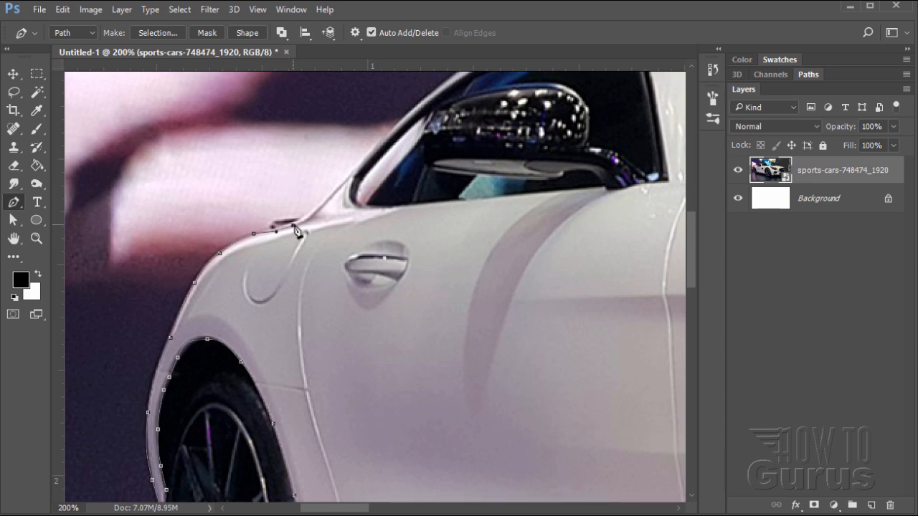
Extend the path from the rear spoiler along the roofline above the side window to the windshield's upper corner.
click(309, 214)
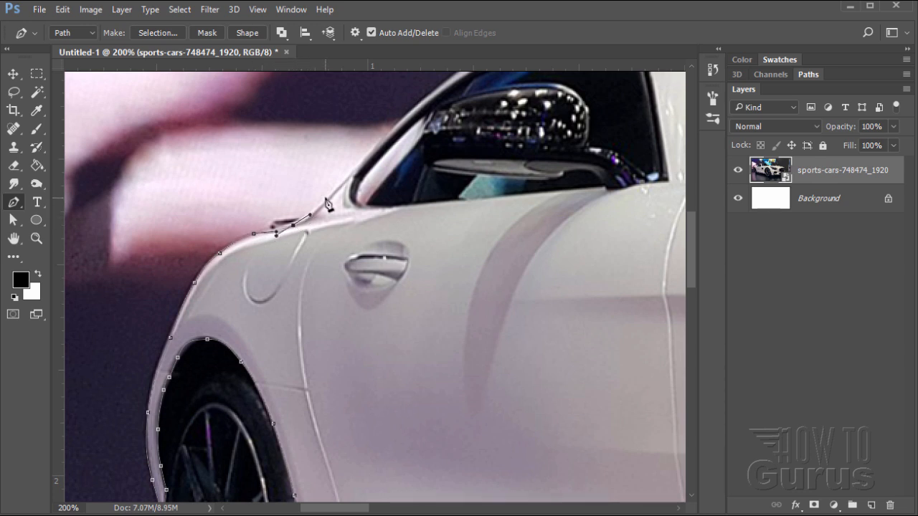
drag(325, 199, 337, 188)
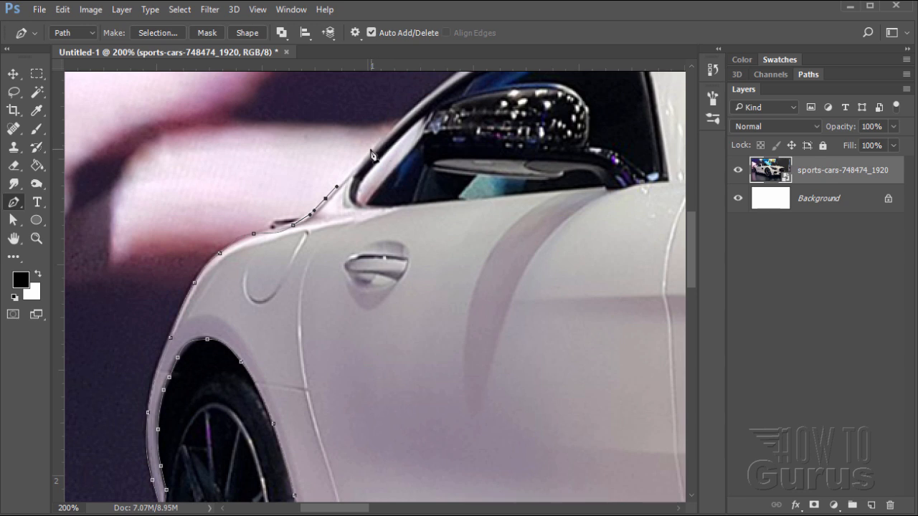
drag(370, 149, 260, 309)
key(space)
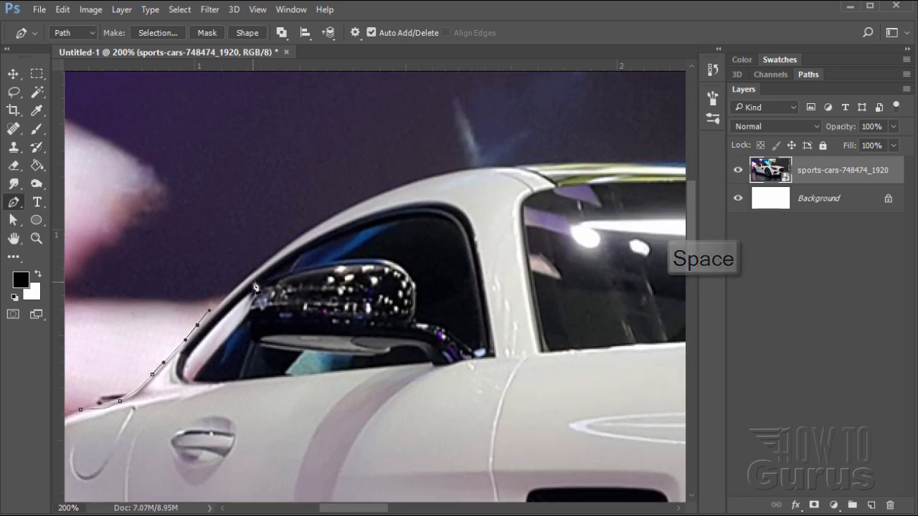
drag(252, 274, 321, 224)
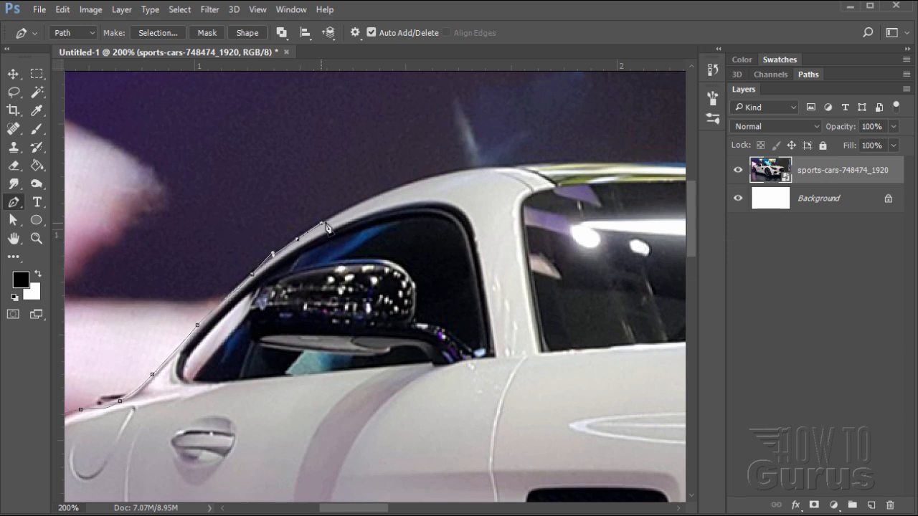
drag(369, 200, 396, 189)
drag(451, 172, 546, 183)
Trace around the windshield's upper corner and down the pillar to the base of the glass.
click(553, 192)
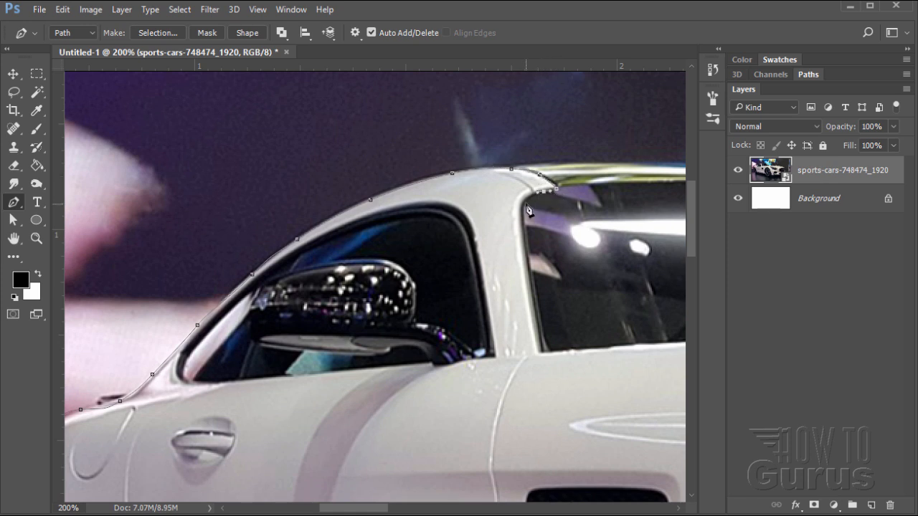
drag(524, 203, 522, 206)
click(539, 353)
Extend the path along the windshield's base, following the edge between the glass and the white body to the far corner.
click(607, 350)
key(space)
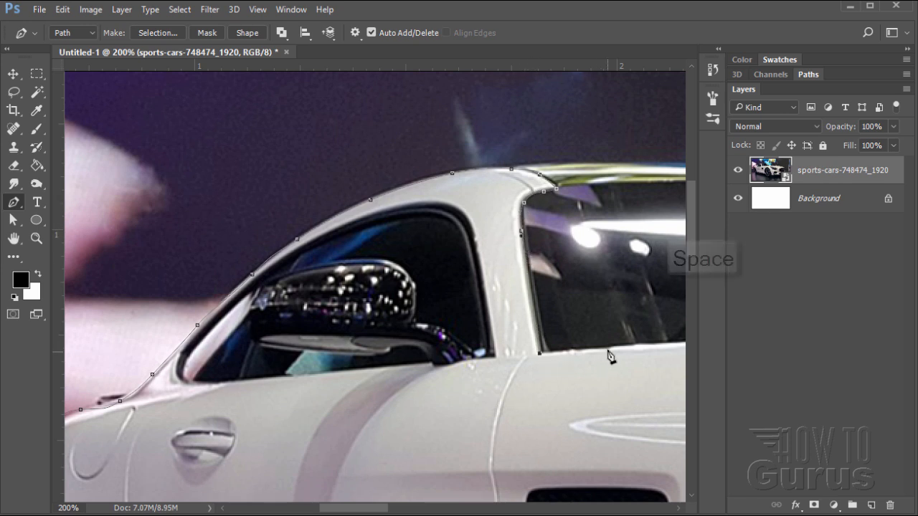
drag(625, 354, 233, 338)
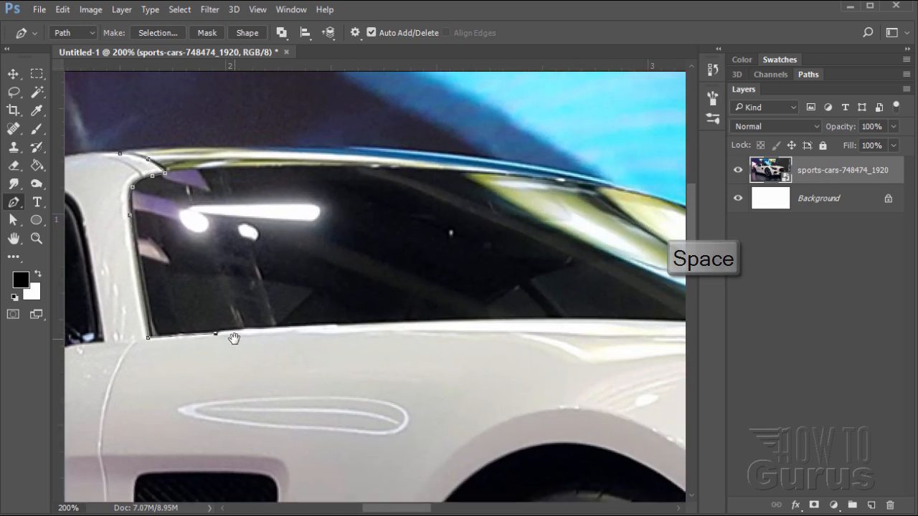
click(340, 326)
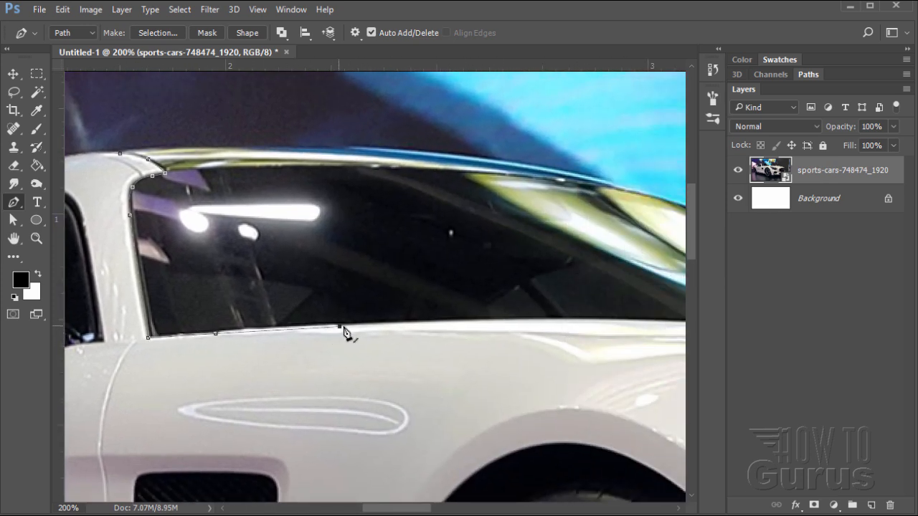
click(497, 321)
key(space)
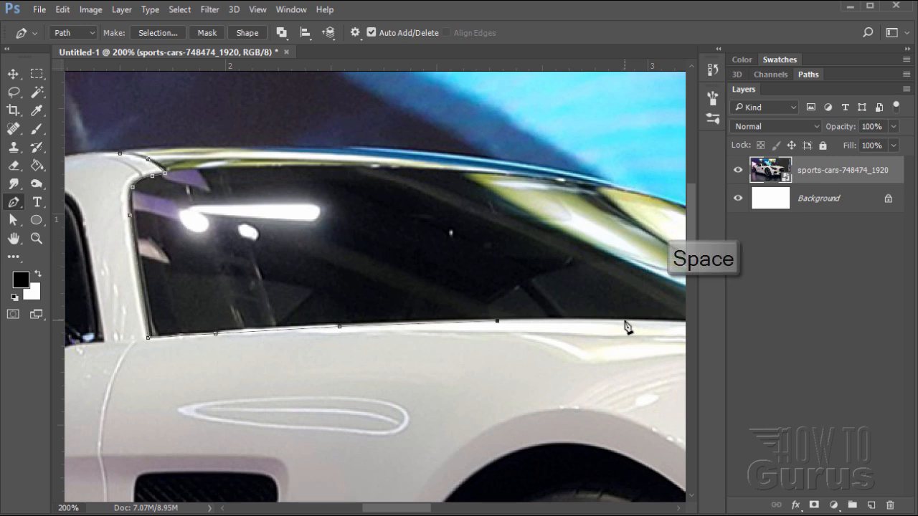
drag(594, 317, 284, 310)
click(284, 310)
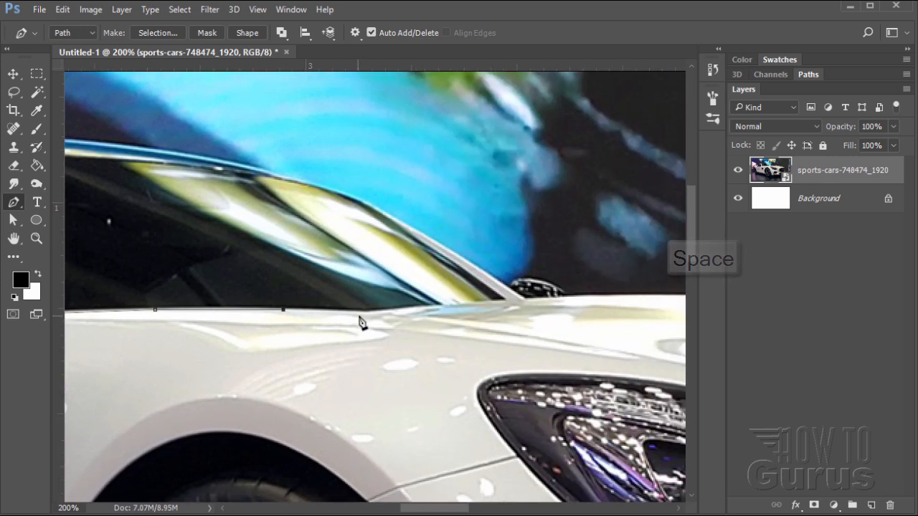
click(366, 311)
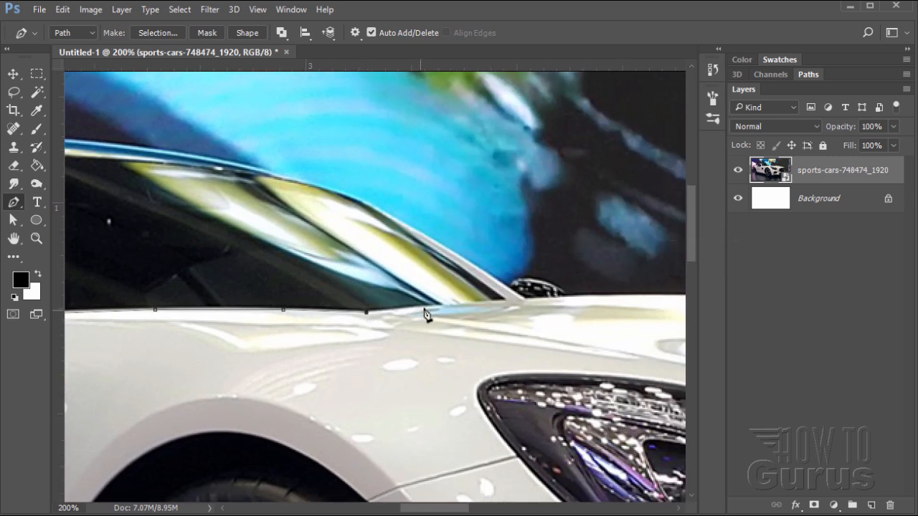
click(425, 308)
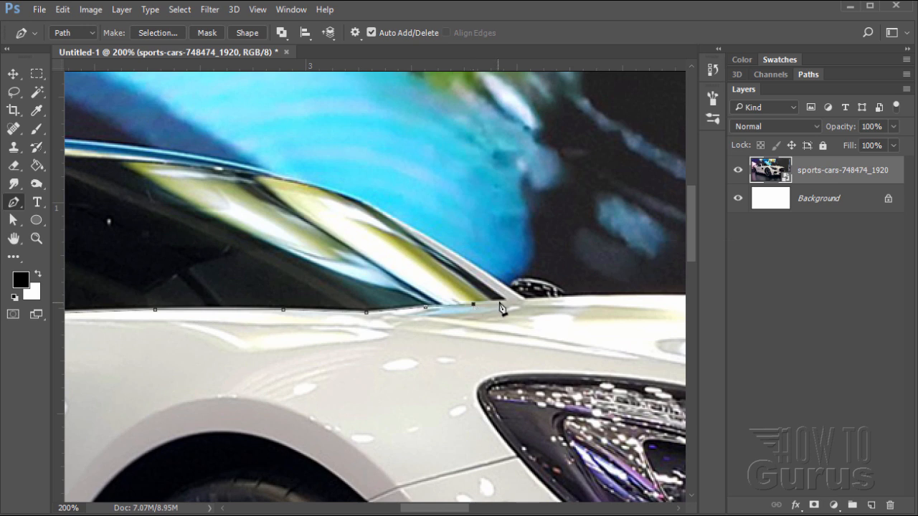
Trace up the inner edge of the far windshield pillar and back down its outer edge to the hood.
click(446, 259)
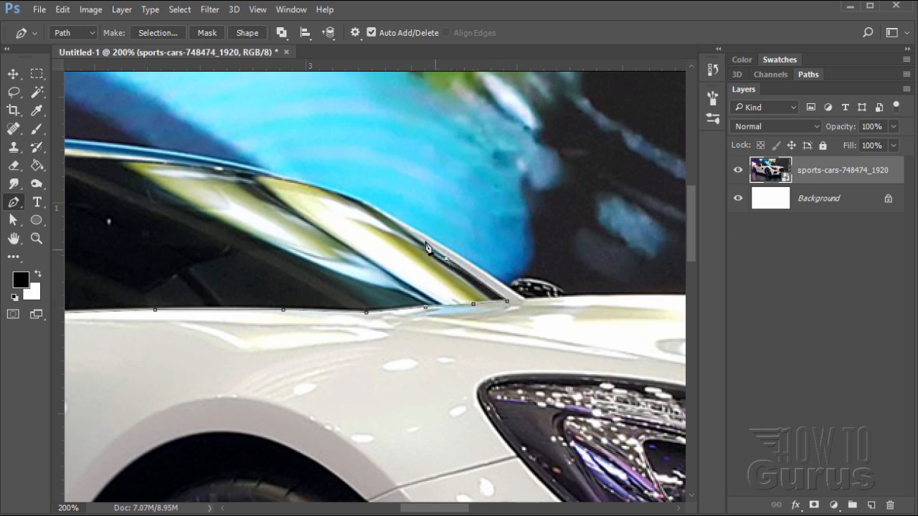
click(380, 213)
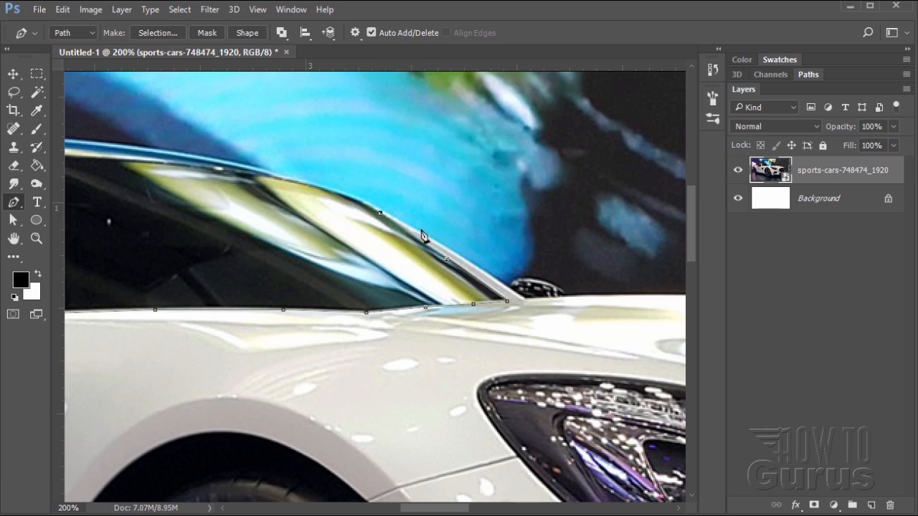
click(456, 256)
click(527, 301)
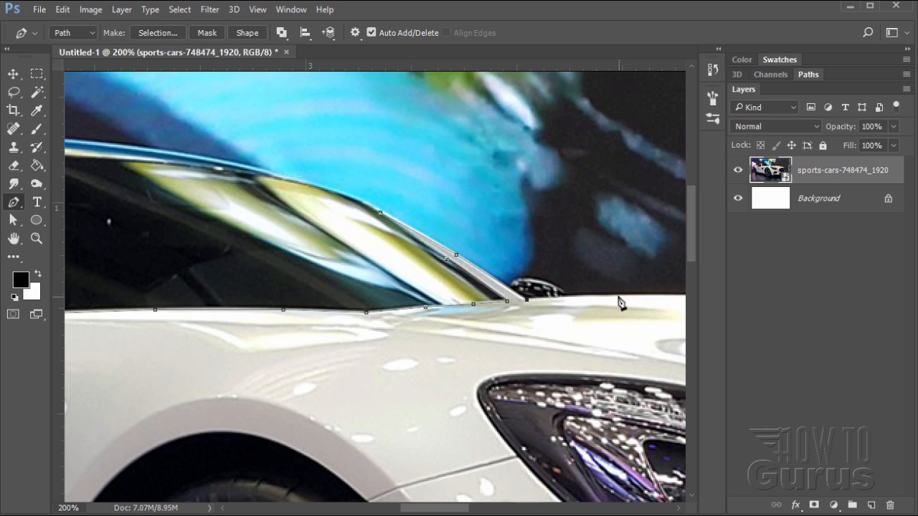
Continue the path from the far pillar's base along the rear half of the hood's upper edge.
click(617, 297)
key(space)
drag(617, 299, 170, 286)
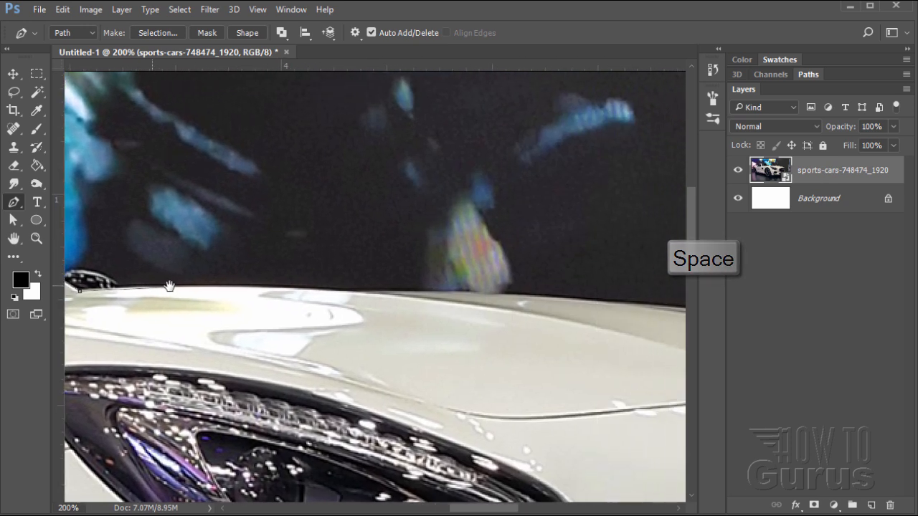
click(276, 288)
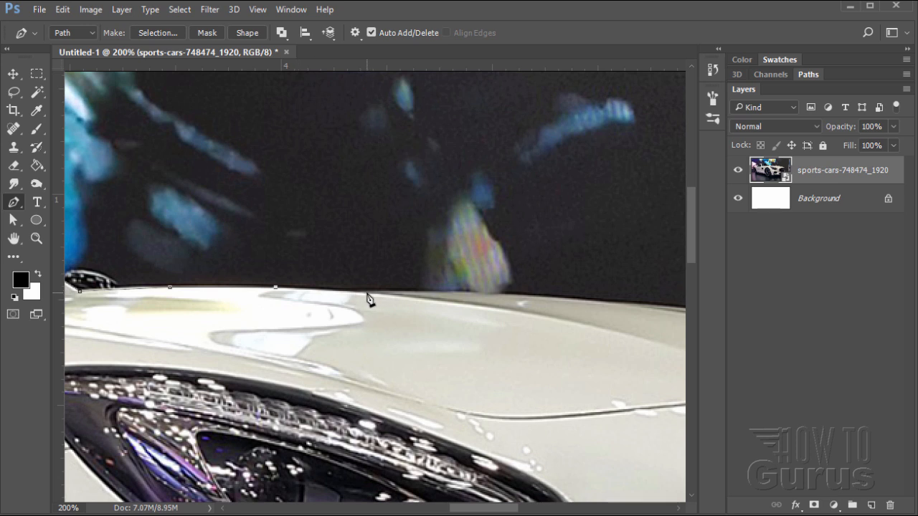
click(367, 293)
click(479, 296)
Follow the hood's downward curve past the front badge toward the grille's upper corner.
key(space)
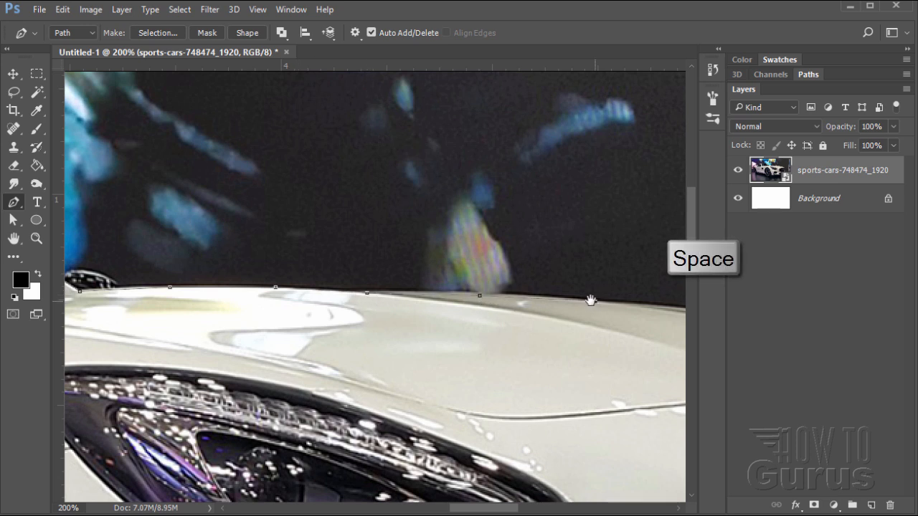
drag(591, 301, 217, 267)
click(222, 267)
click(342, 278)
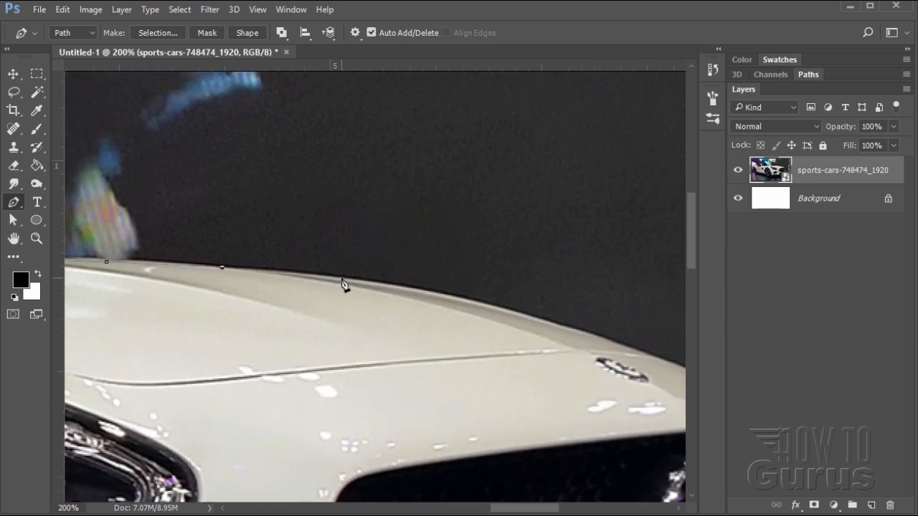
click(440, 295)
click(563, 327)
key(space)
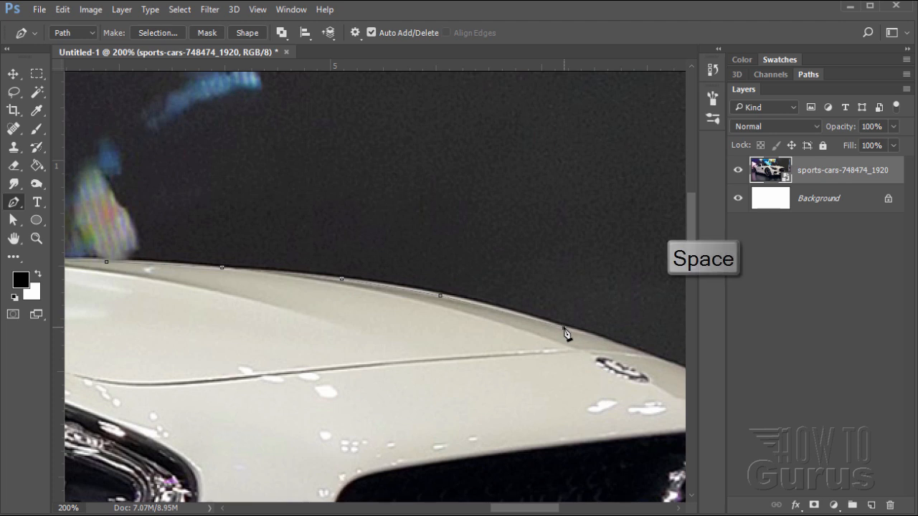
drag(528, 315, 128, 236)
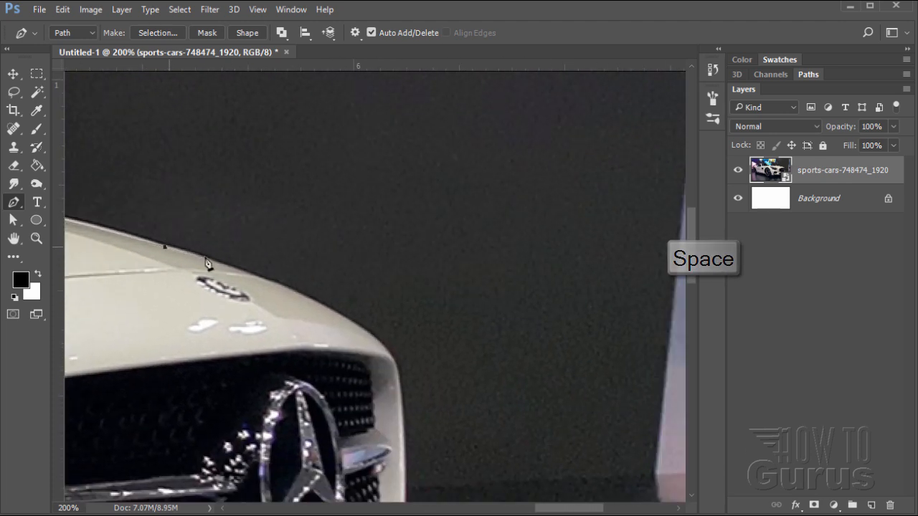
click(275, 283)
click(340, 316)
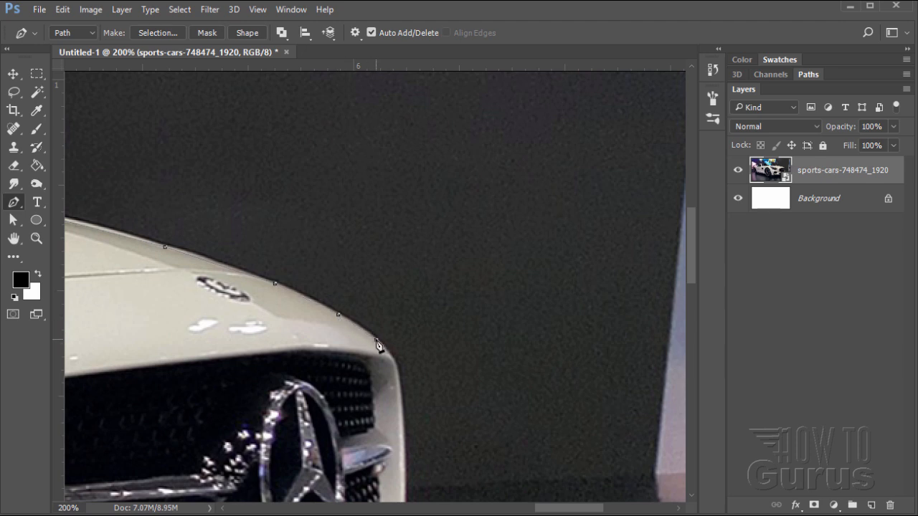
Trace around the nose's upper corner and down its outer edge beside the grille, with curved anchor points.
click(382, 345)
click(396, 367)
drag(406, 421, 406, 442)
drag(464, 467, 432, 338)
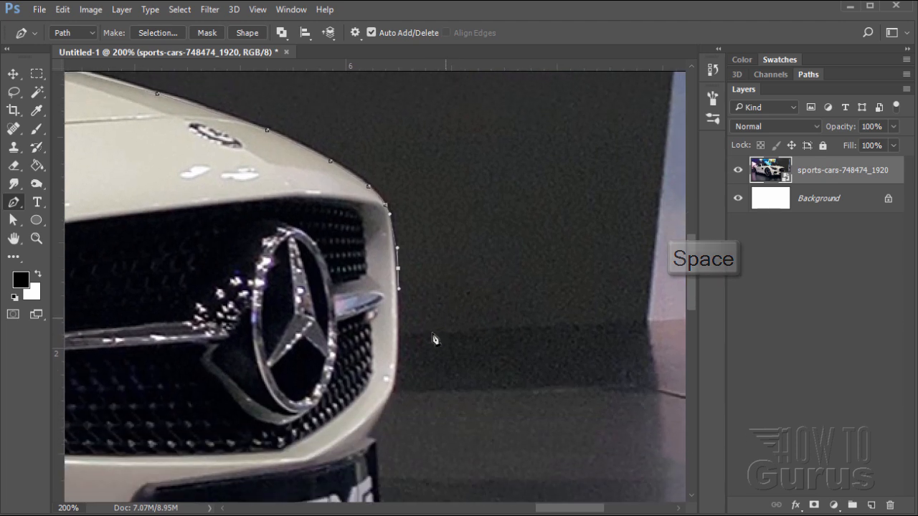
drag(398, 367, 394, 401)
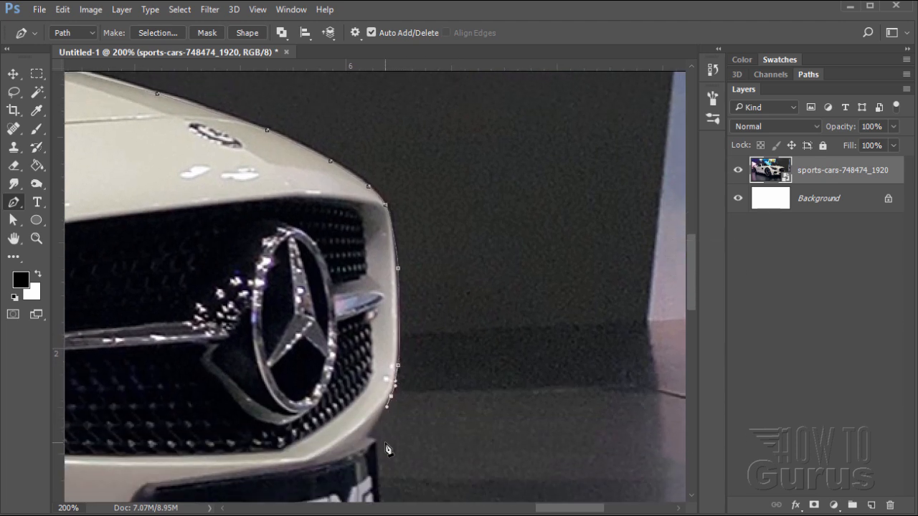
Carry the path under the grille along the license plate's upper edge and down the plate's near side.
drag(372, 435, 320, 464)
key(space)
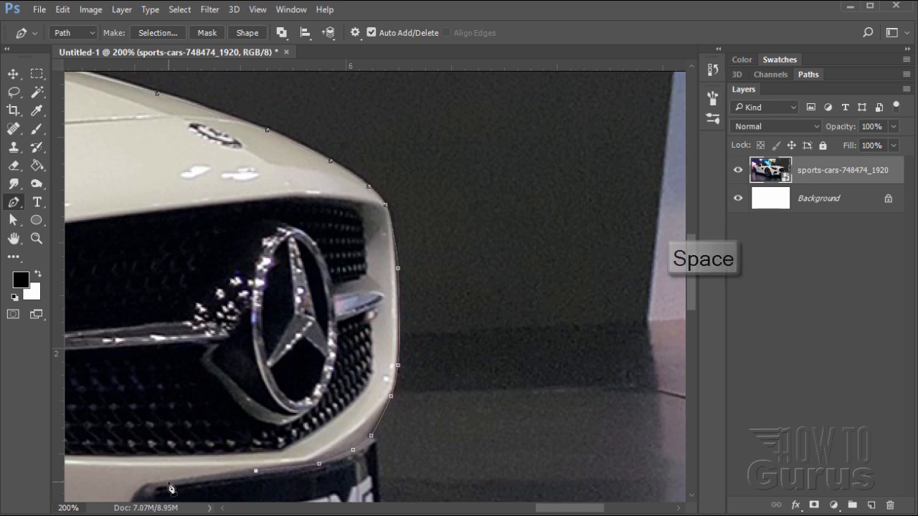
click(169, 484)
drag(191, 486, 437, 410)
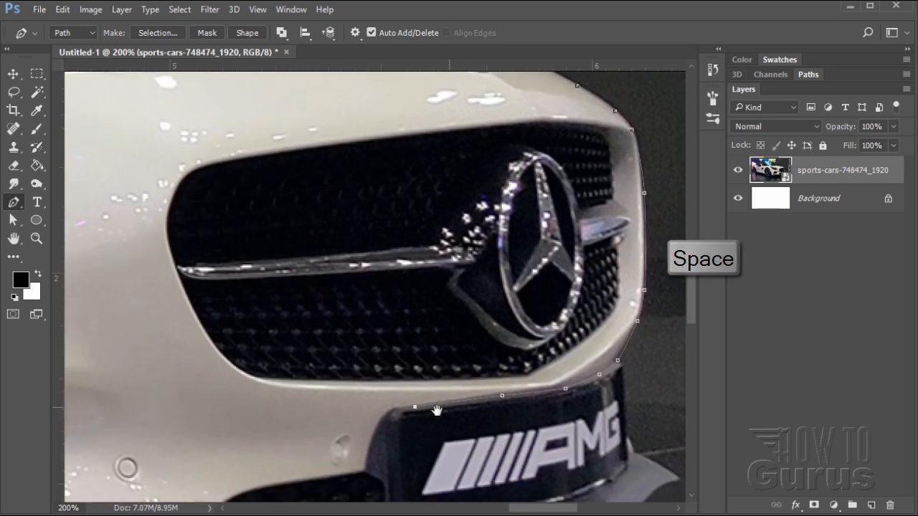
click(375, 429)
key(space)
click(365, 473)
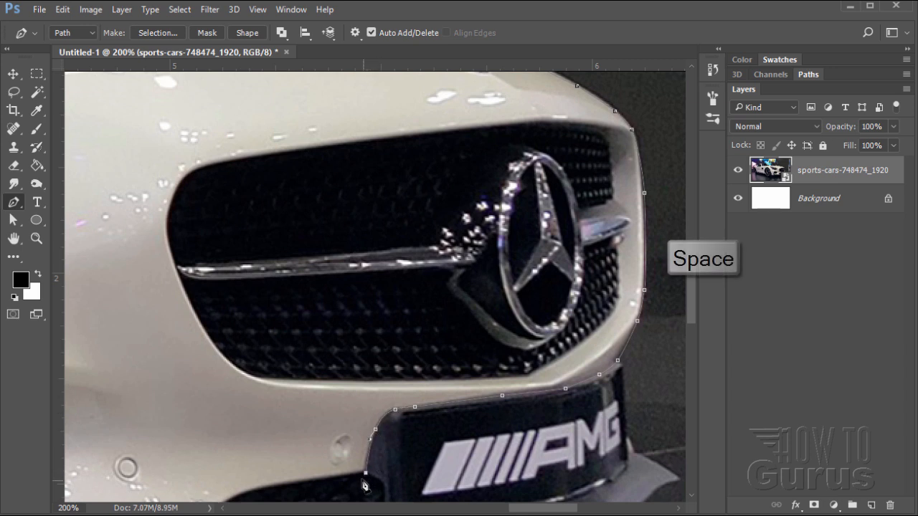
Trace the bumper edge above the lower central intake and curve down to the bumper's lower corner.
drag(340, 474, 373, 407)
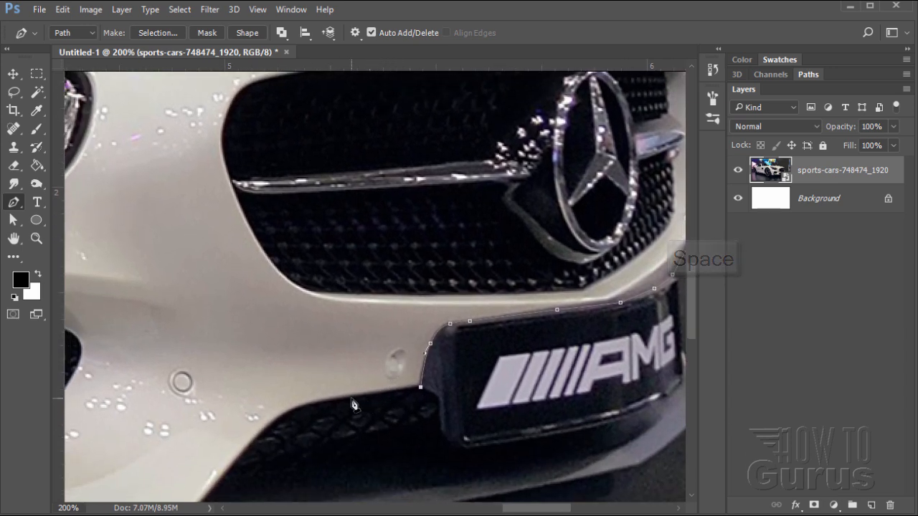
click(351, 398)
drag(305, 406, 350, 418)
key(space)
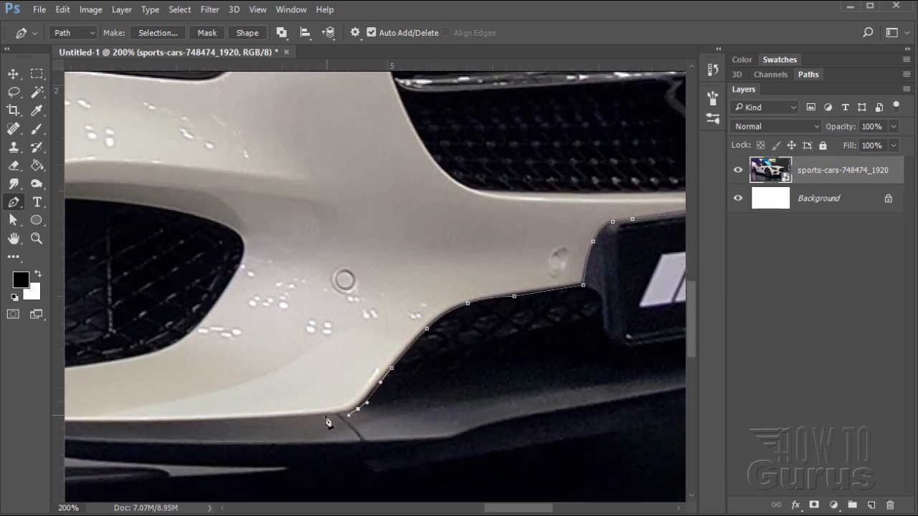
Follow the bumper's lower white edge to the black side fin and up to the side intake's lower corner.
key(space)
drag(283, 414, 443, 409)
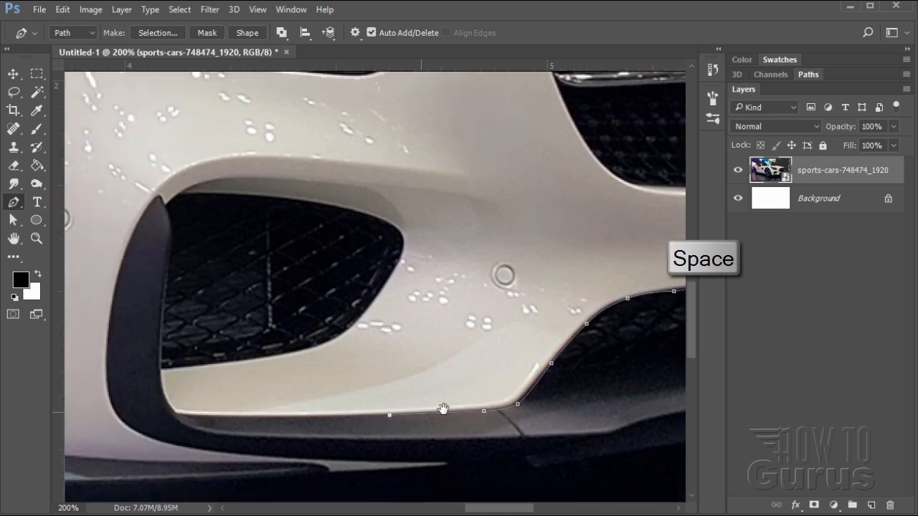
click(343, 408)
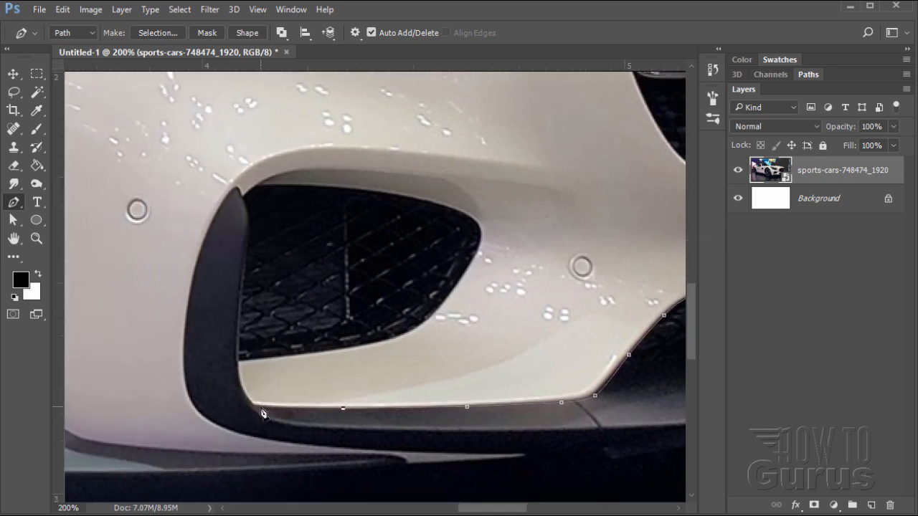
click(255, 407)
click(245, 395)
click(238, 363)
Outline the mesh opening of the side intake along its lower edge, around its rounded end and back along its upper edge.
click(315, 354)
click(386, 343)
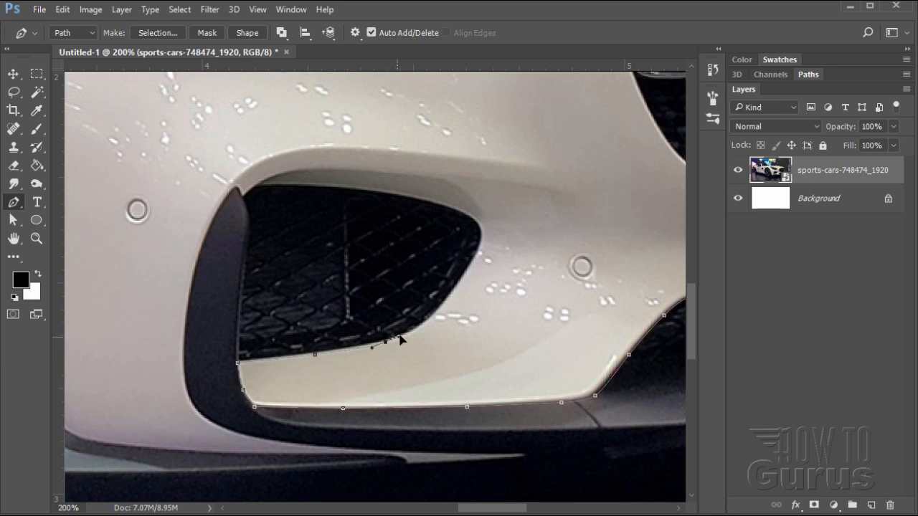
drag(431, 323, 441, 309)
drag(480, 233, 403, 198)
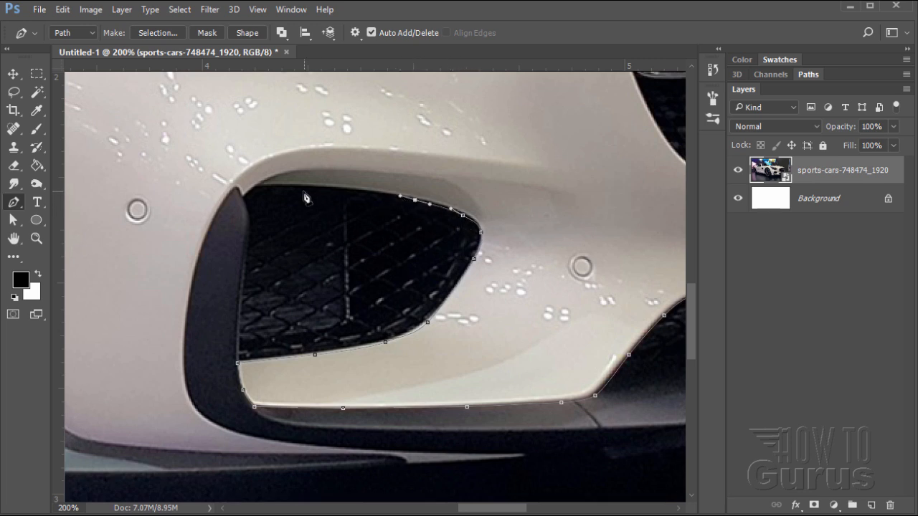
drag(302, 187, 287, 187)
click(258, 188)
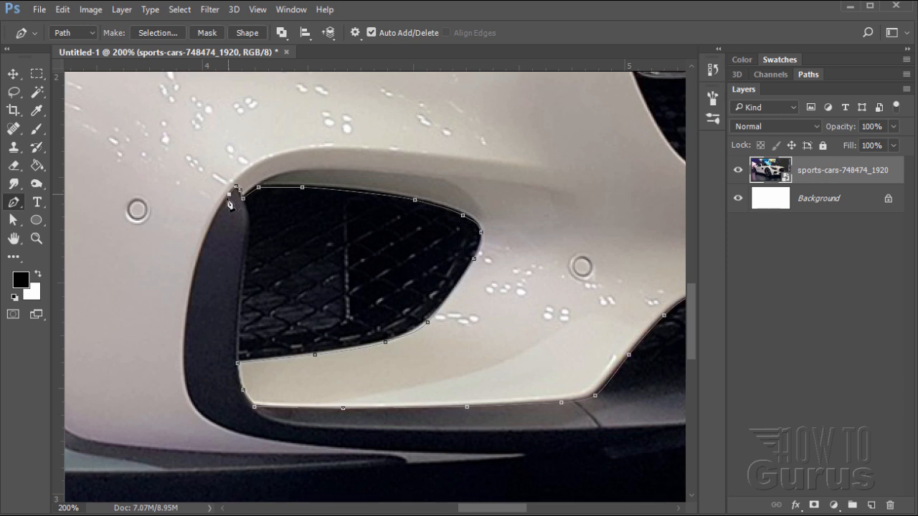
Trace down the outer edge of the black side fin and curve along its underside above the white lower lip.
click(215, 214)
drag(188, 302, 184, 330)
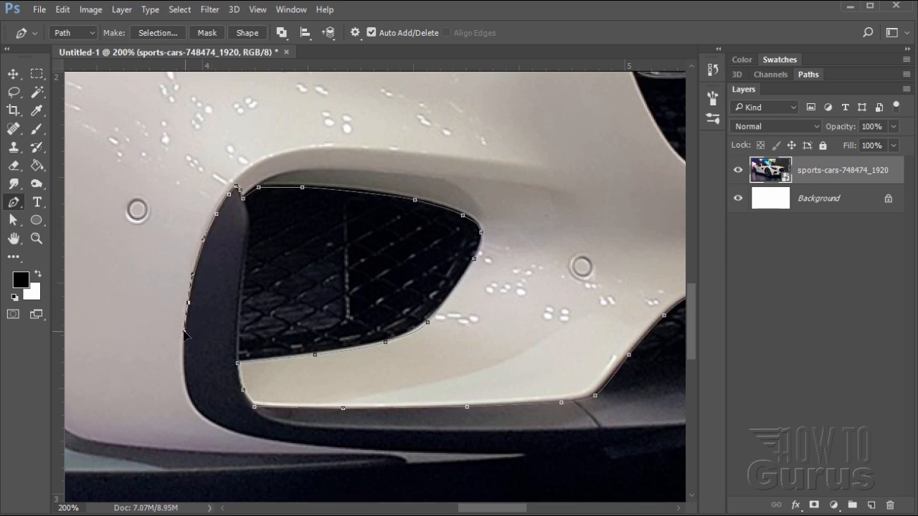
drag(195, 410, 212, 426)
drag(348, 449, 429, 453)
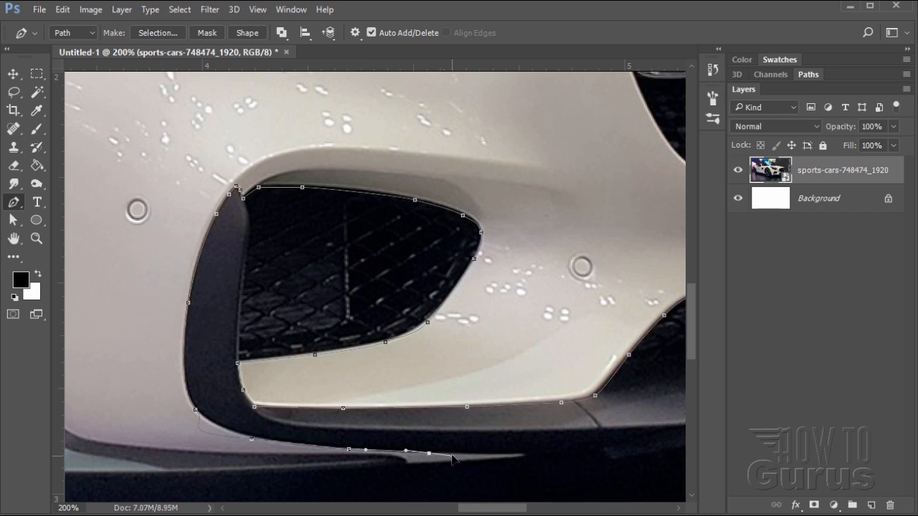
Take the path around the pointed tip of the white lower lip and start back along its underside.
click(452, 456)
click(408, 466)
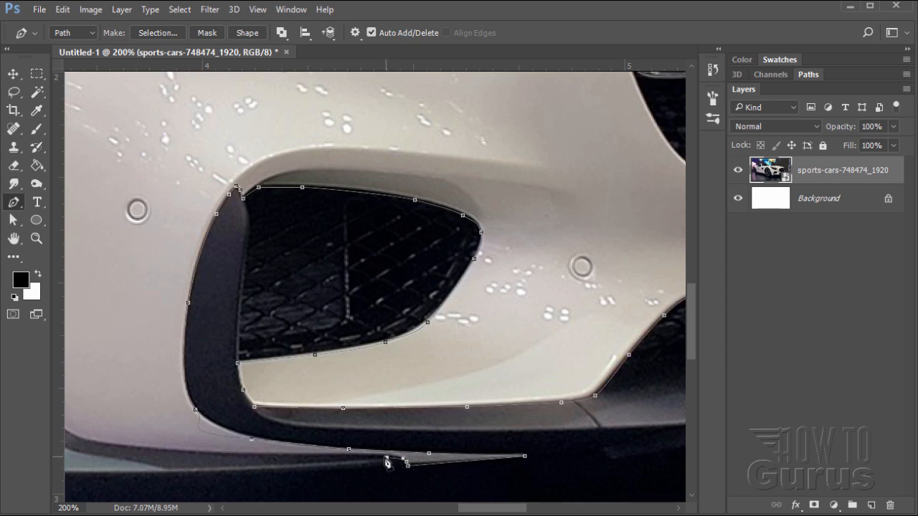
mouse_move(387, 457)
mouse_down()
mouse_move(266, 462)
mouse_move(399, 464)
mouse_up()
Run the path along the white lower lip to the bumper's rear corner and up its edge beside the front tire.
key(space)
drag(307, 453, 215, 375)
key(space)
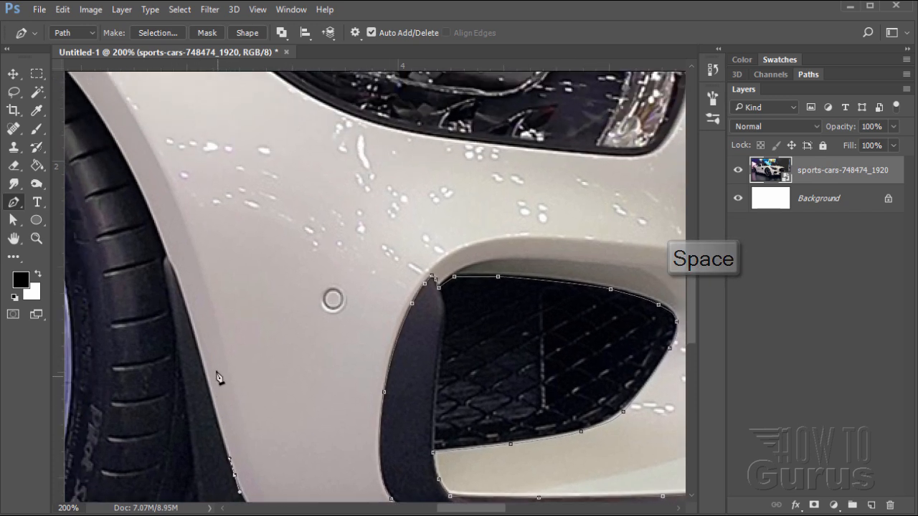
key(space)
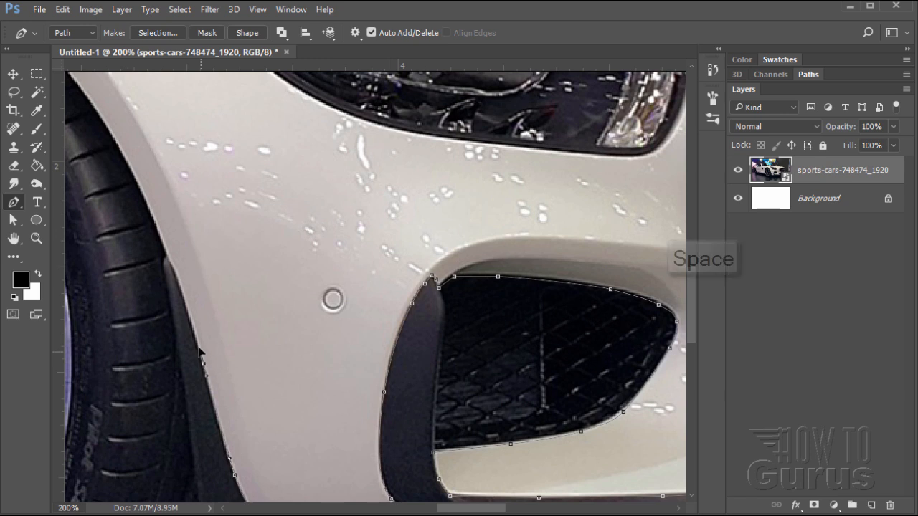
drag(205, 302, 236, 364)
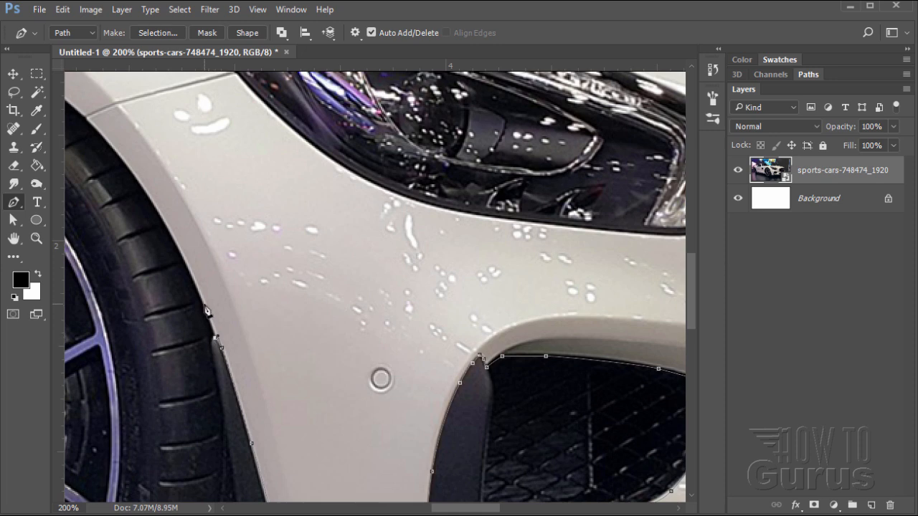
Trace up the front side of the front wheel arch, along the tire, to the panel seam below the headlight.
key(space)
drag(208, 252, 307, 366)
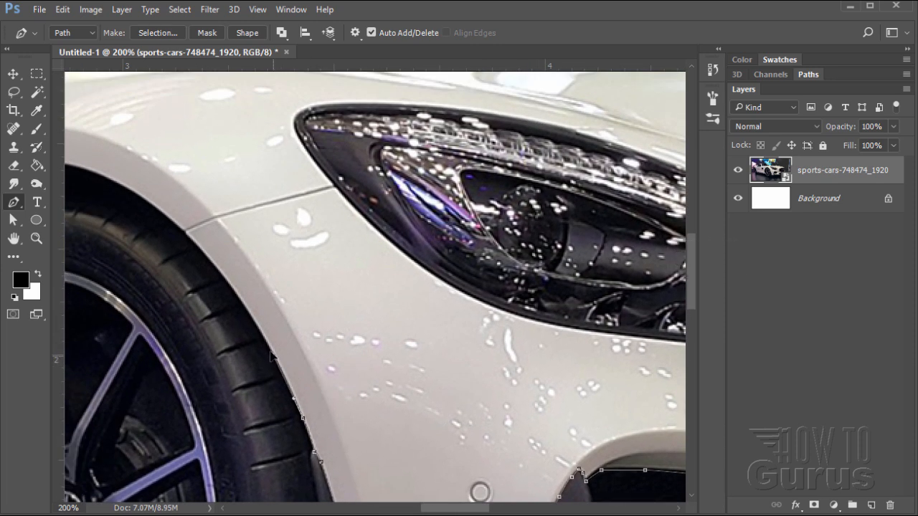
click(231, 289)
click(216, 273)
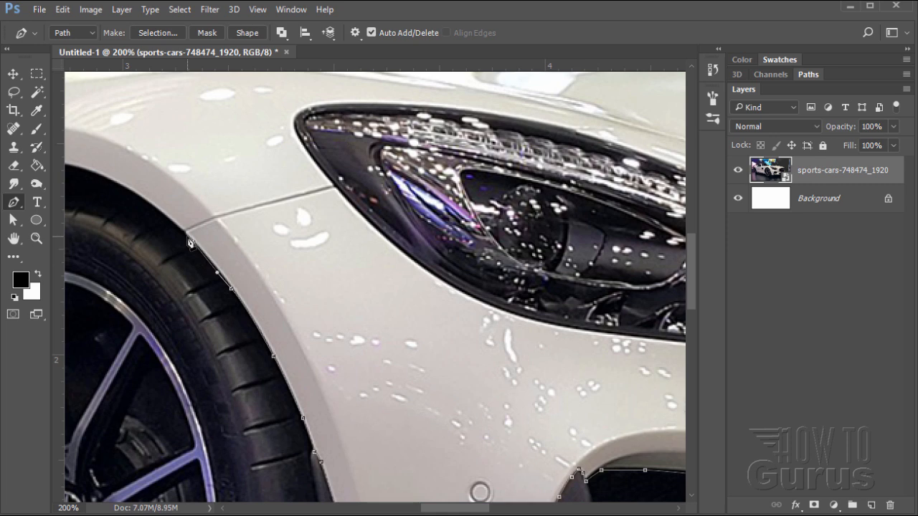
key(space)
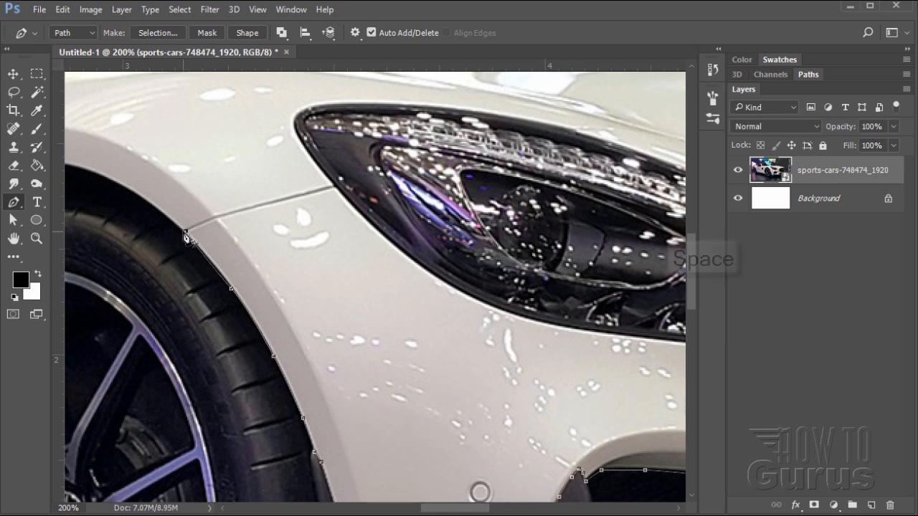
Curve the path from the panel seam over the top of the front wheel arch.
drag(179, 249, 327, 374)
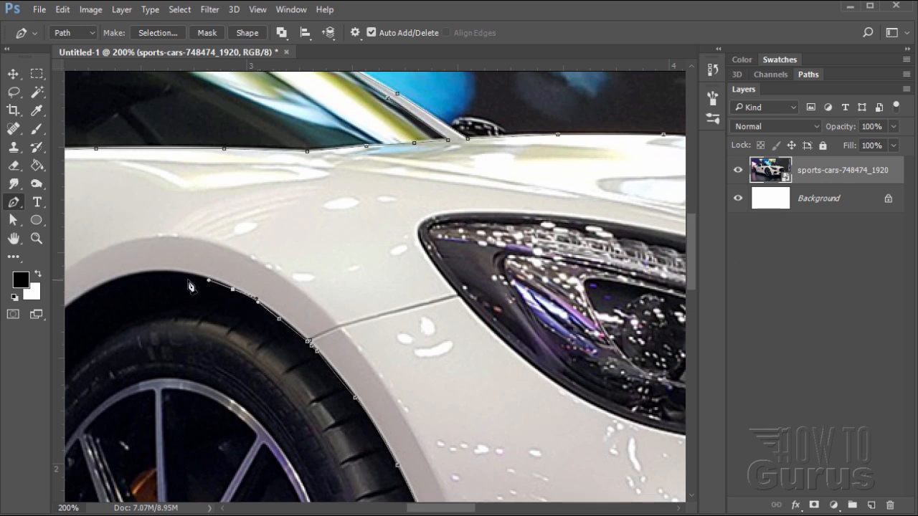
click(170, 273)
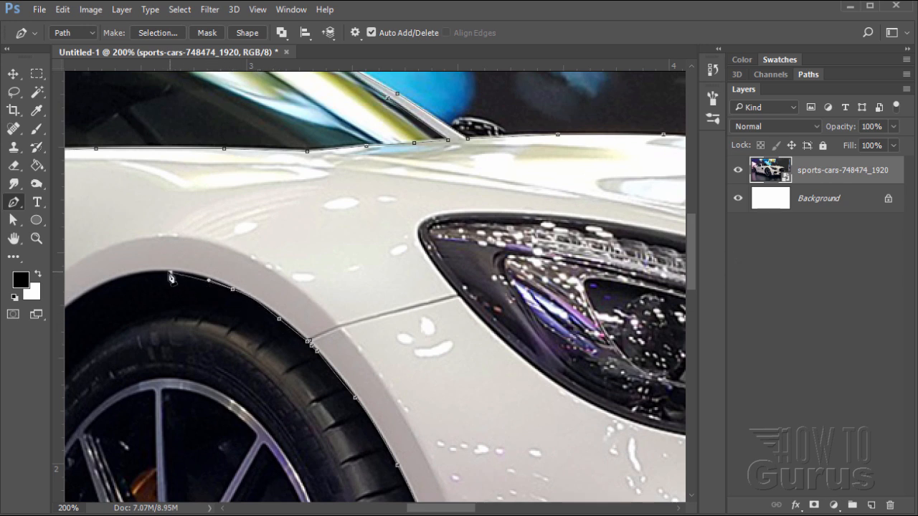
click(109, 284)
drag(108, 283, 307, 303)
key(space)
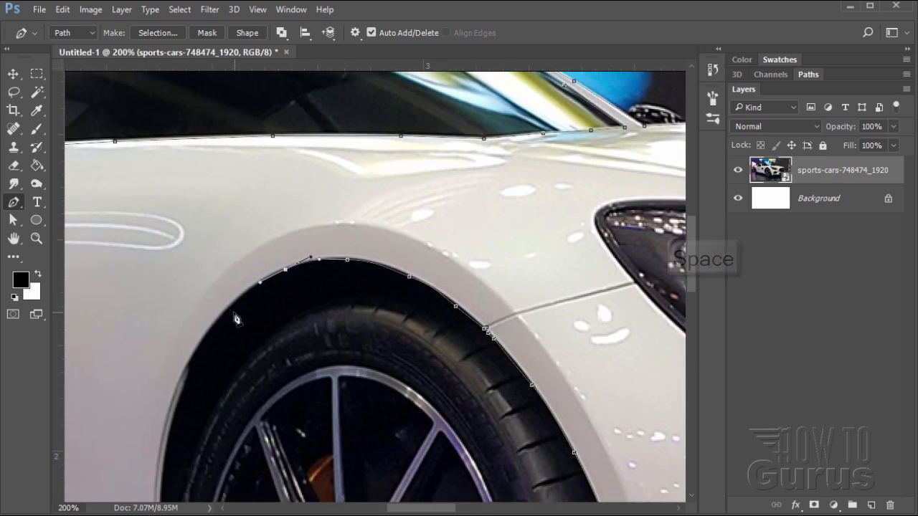
Trace down the rear side of the front wheel arch and close the path at its starting anchor on the sill seam.
drag(226, 309, 195, 370)
click(188, 367)
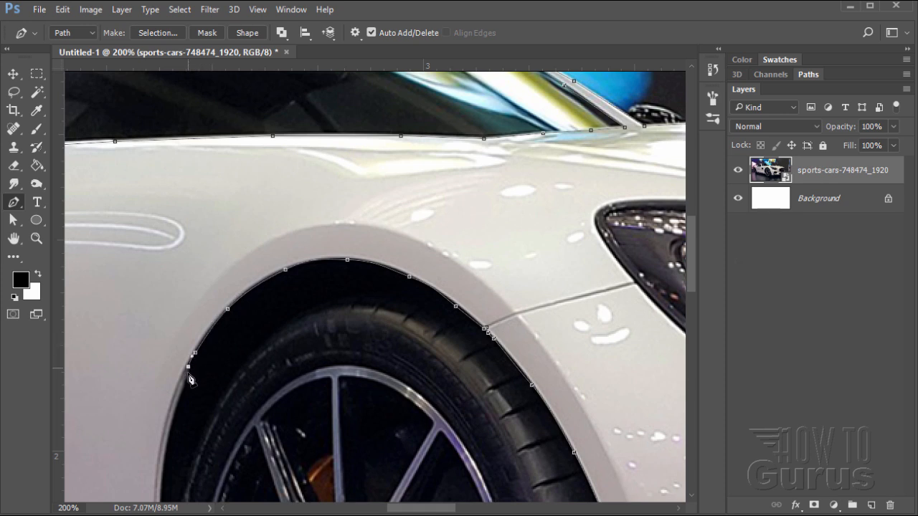
click(188, 375)
key(space)
drag(204, 414, 213, 351)
click(218, 332)
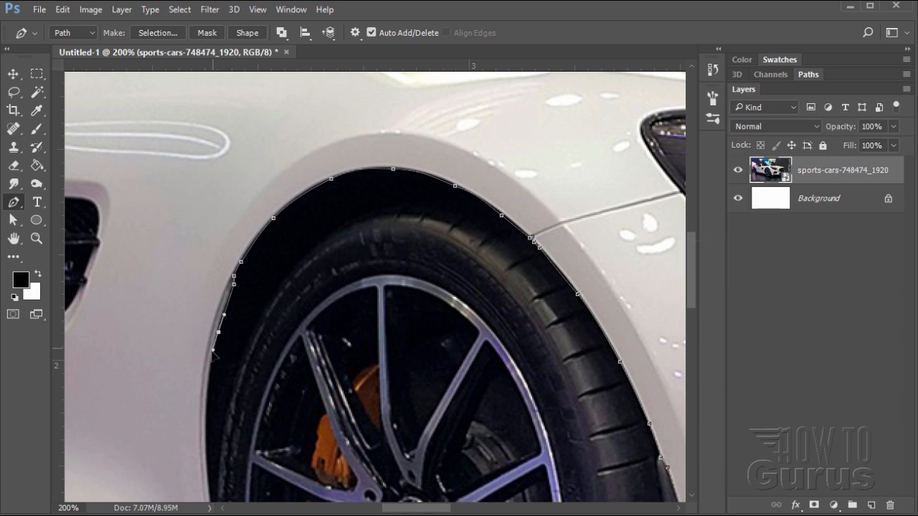
drag(207, 407, 236, 285)
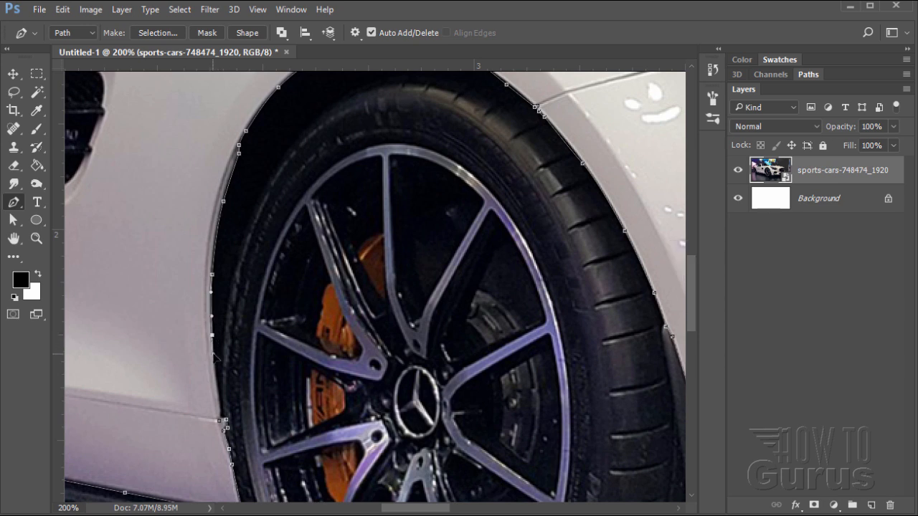
drag(223, 412, 221, 425)
With the Direct Selection tool, move the sill's lower corner anchor behind the front wheel tight onto the painted corner.
click(41, 238)
click(423, 33)
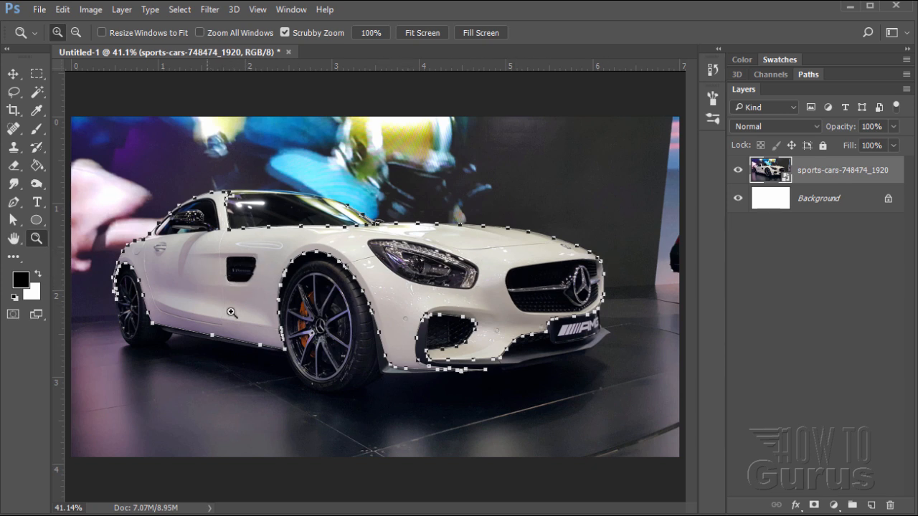
click(289, 366)
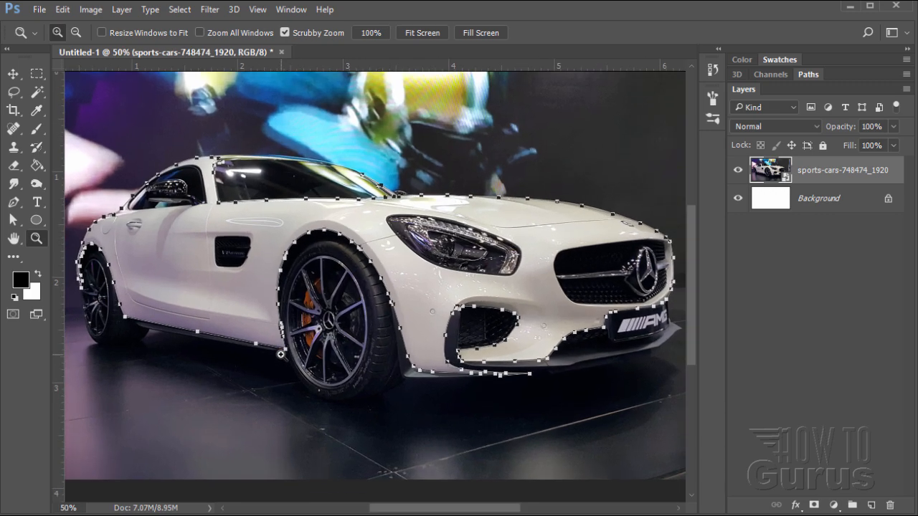
click(291, 366)
click(291, 366)
click(285, 356)
click(275, 322)
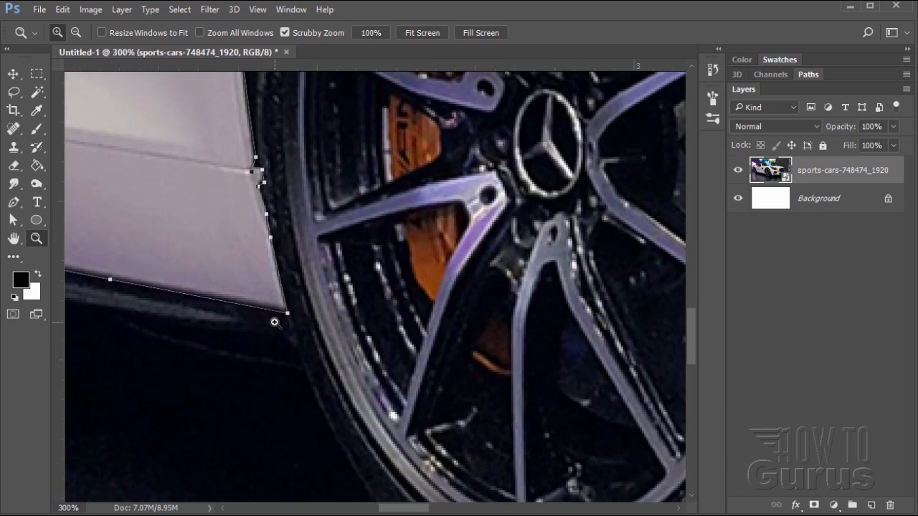
click(274, 322)
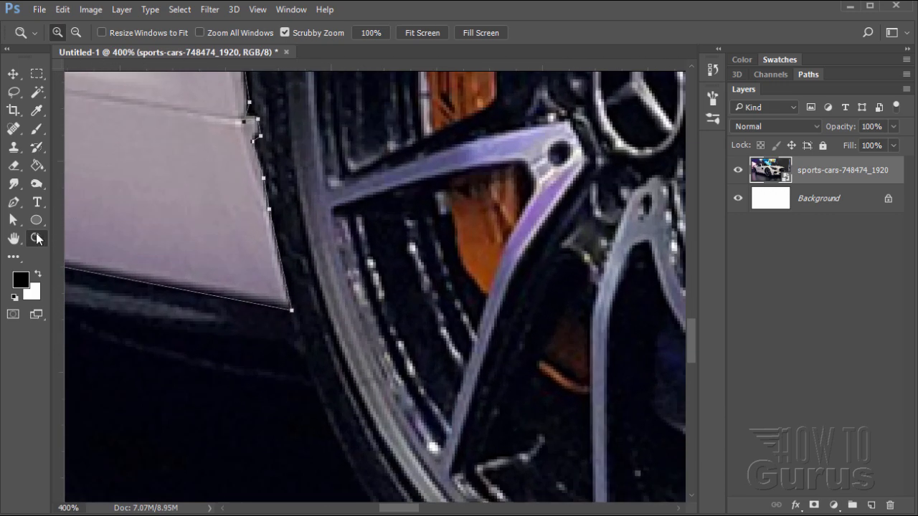
click(12, 222)
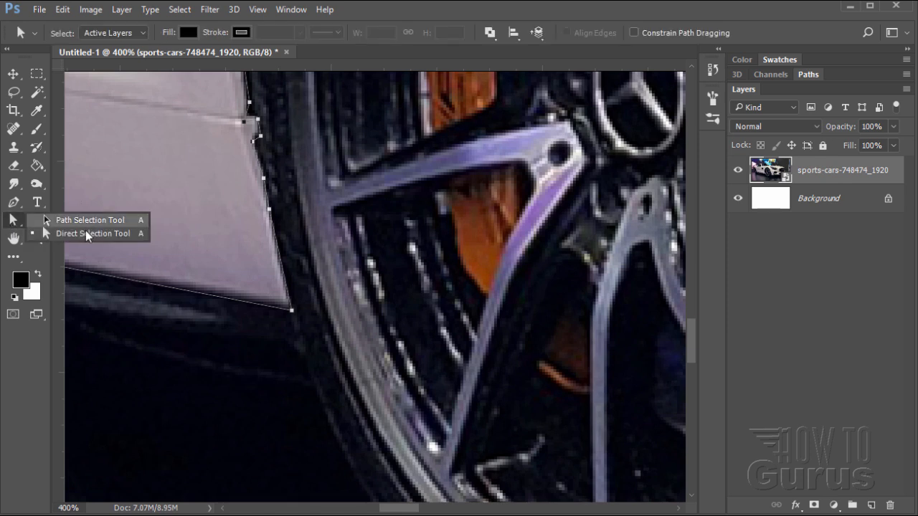
click(91, 234)
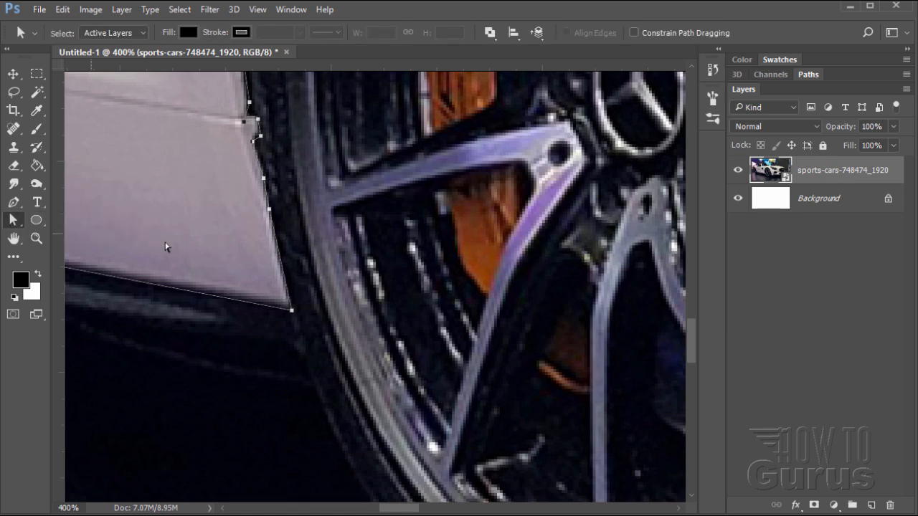
click(292, 315)
drag(291, 312, 289, 307)
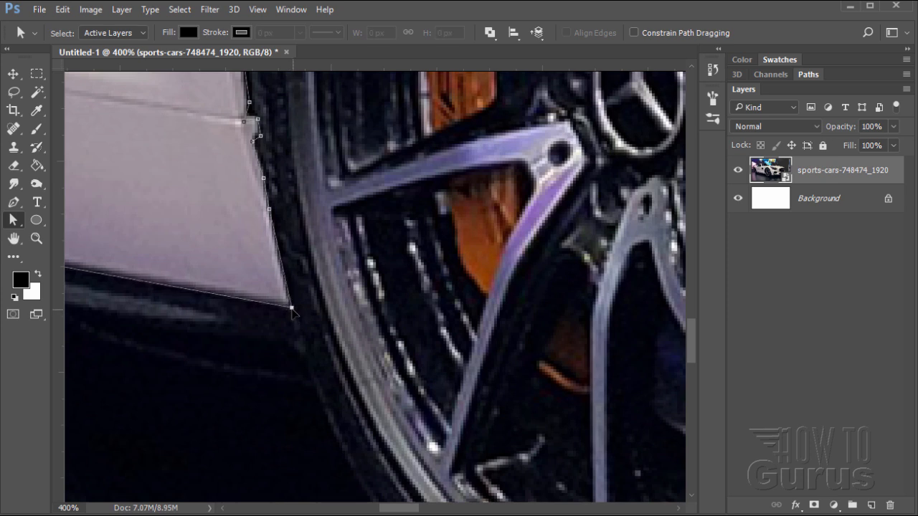
Reposition the anchors along the sill's lower edge so the path follows the white paint between the wheels.
key(space)
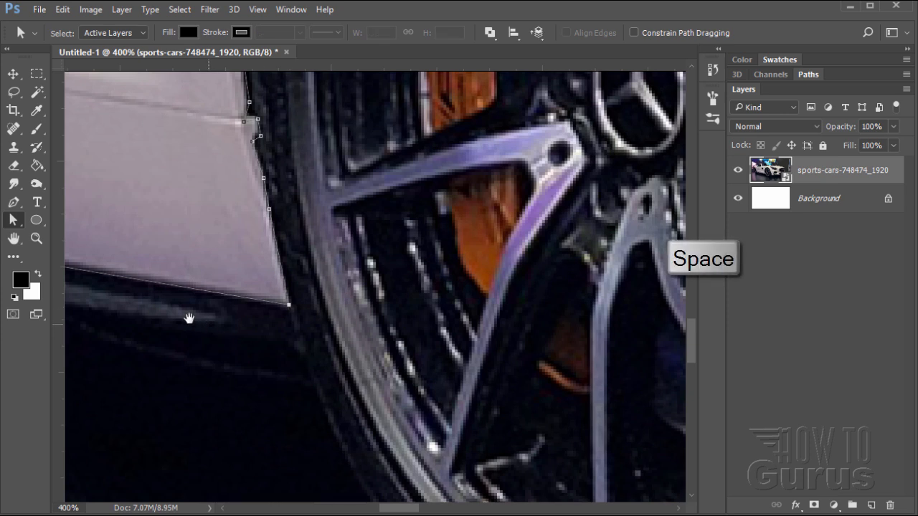
drag(140, 313, 420, 341)
drag(343, 352, 400, 361)
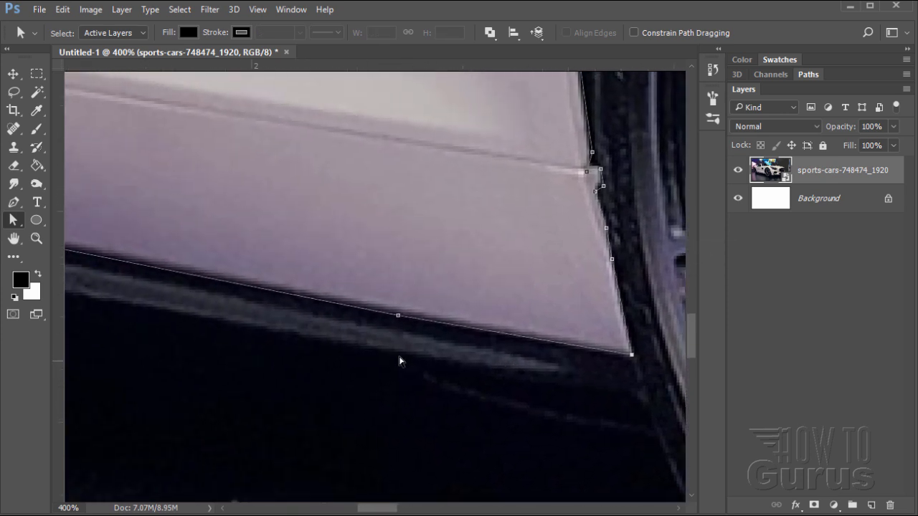
drag(399, 317, 369, 307)
key(space)
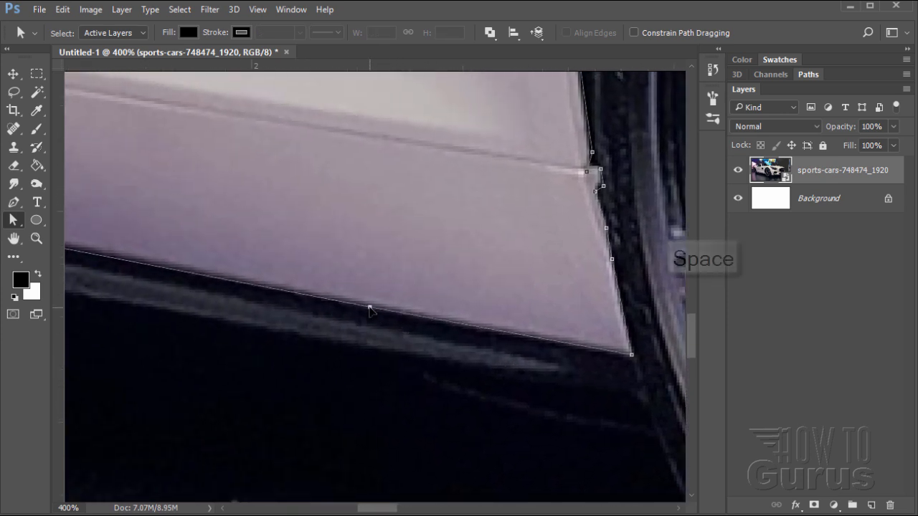
drag(230, 313, 352, 323)
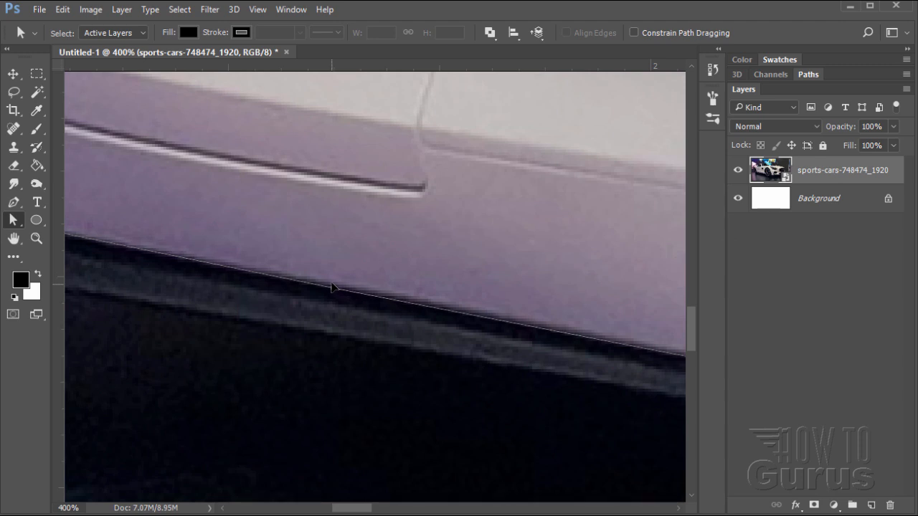
Adjust the anchors at the sill's rear corner and up the body edge in front of the rear wheel.
key(space)
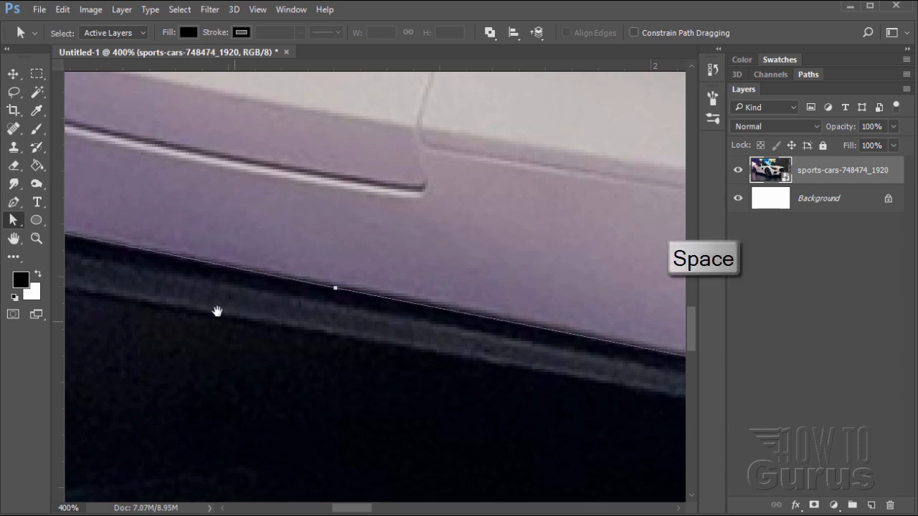
drag(217, 311, 387, 350)
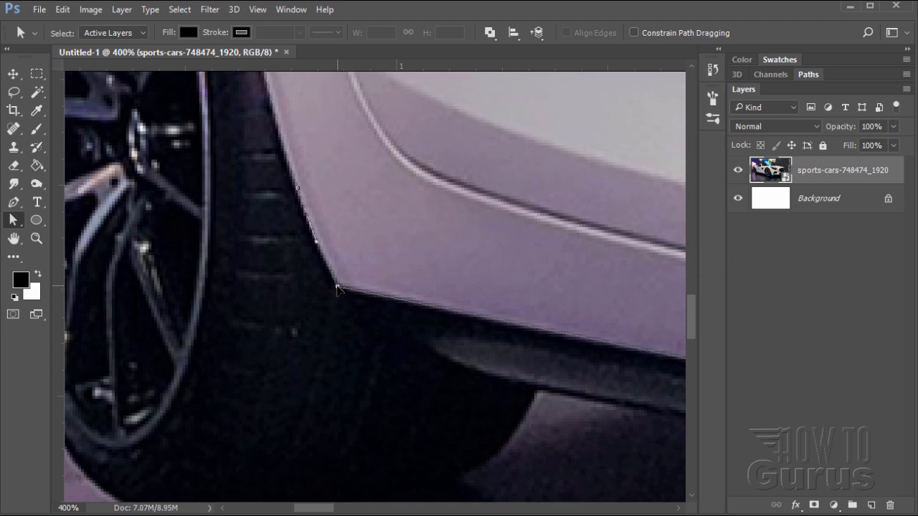
key(space)
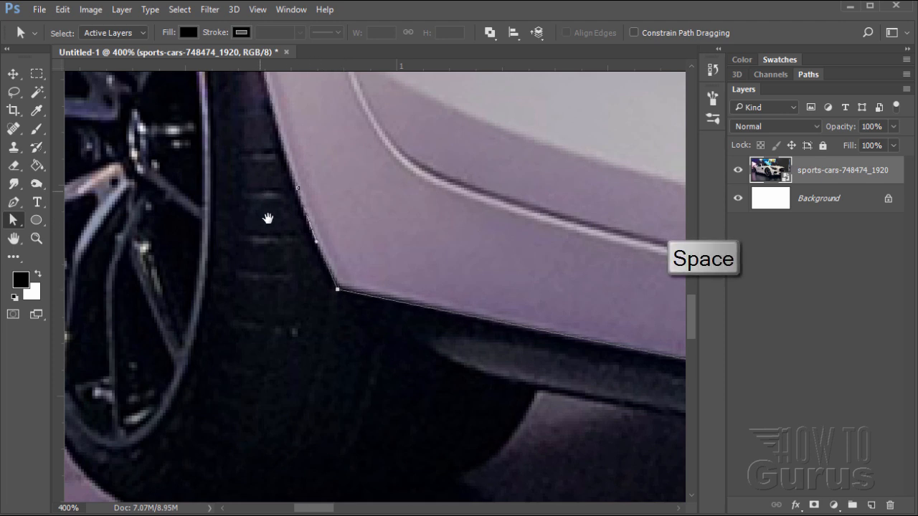
drag(267, 218, 312, 359)
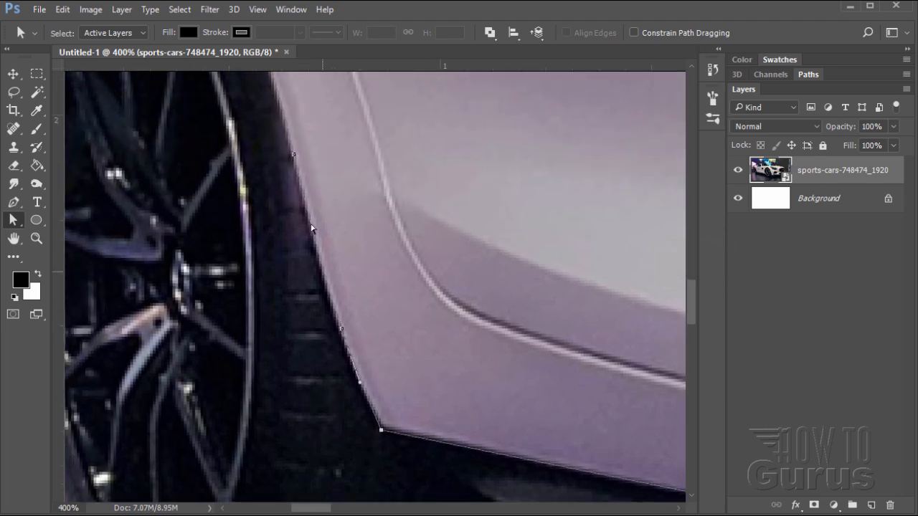
mouse_move(342, 332)
mouse_down()
mouse_move(351, 337)
mouse_move(361, 318)
mouse_move(340, 331)
mouse_up()
drag(278, 230, 305, 365)
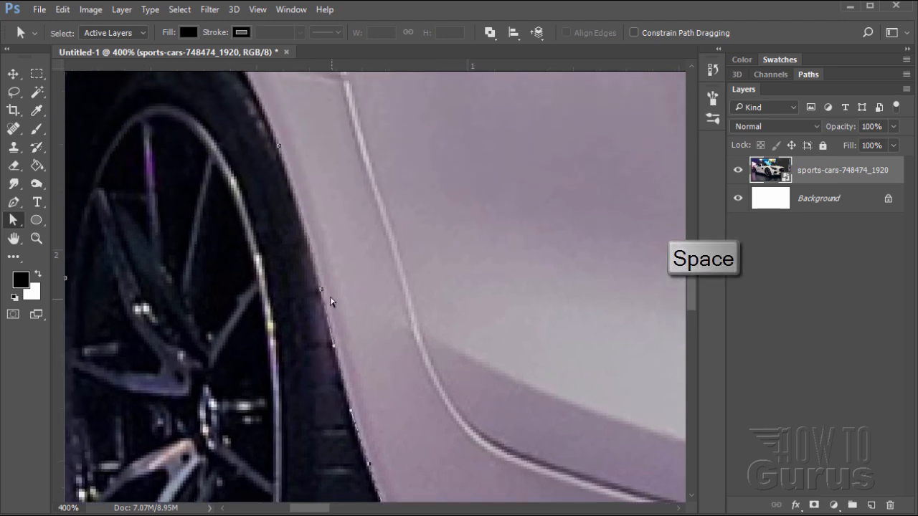
drag(322, 290, 318, 293)
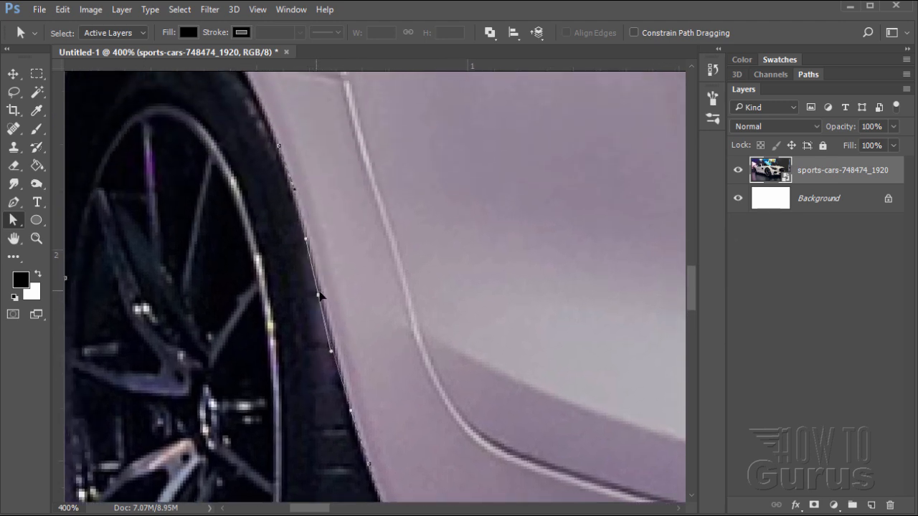
Fit the anchors along the front side of the rear wheel arch tightly to the painted edge.
key(space)
drag(280, 213, 329, 379)
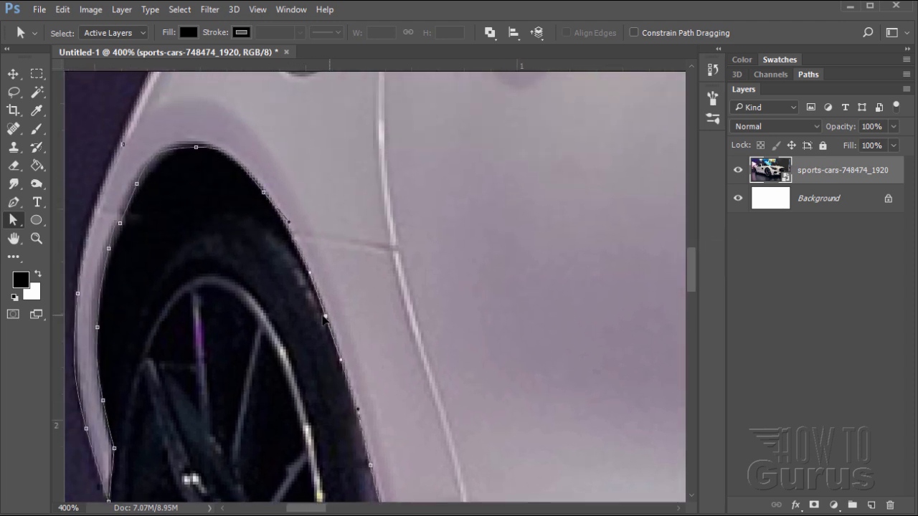
key(space)
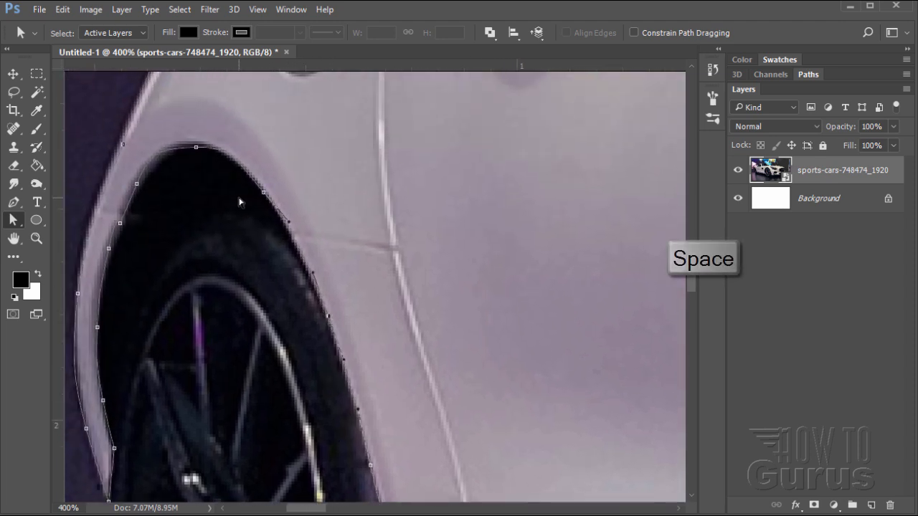
drag(241, 203, 315, 344)
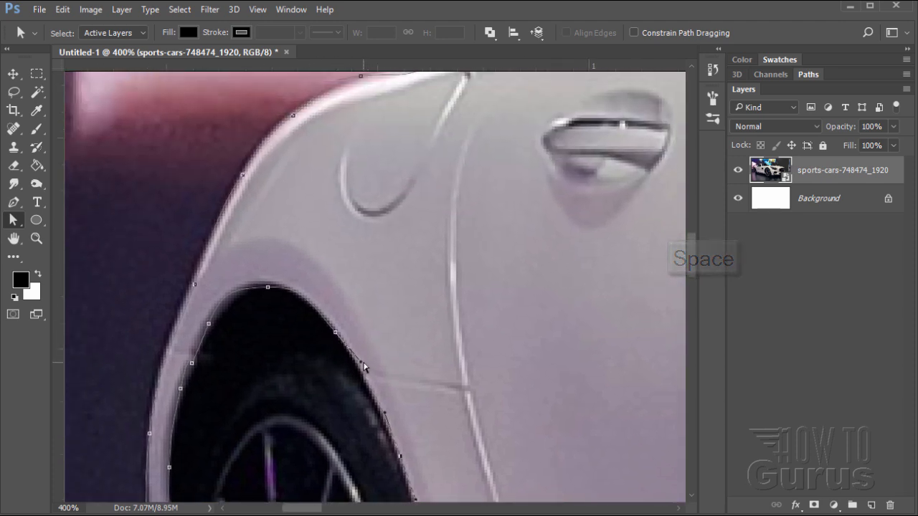
click(359, 364)
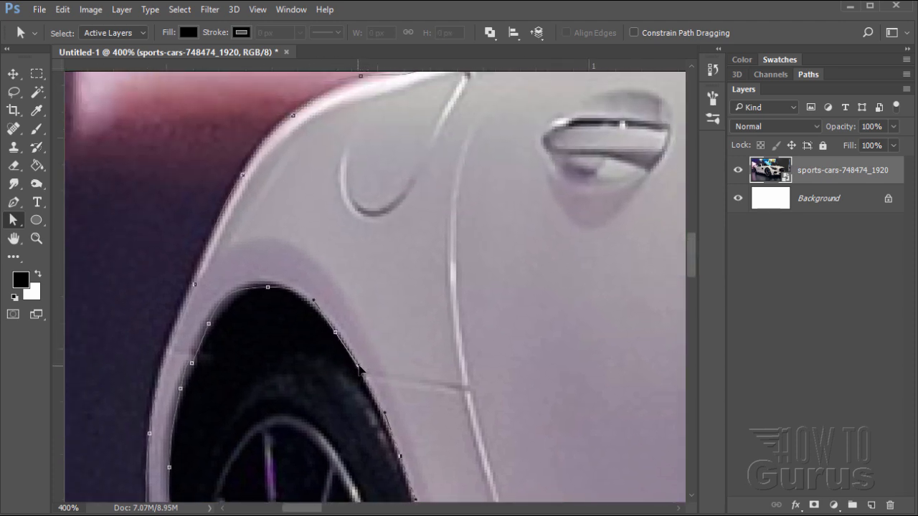
Raise the anchor at the top of the rear wheel arch and reshape the neighbouring handles to follow the curve.
click(269, 287)
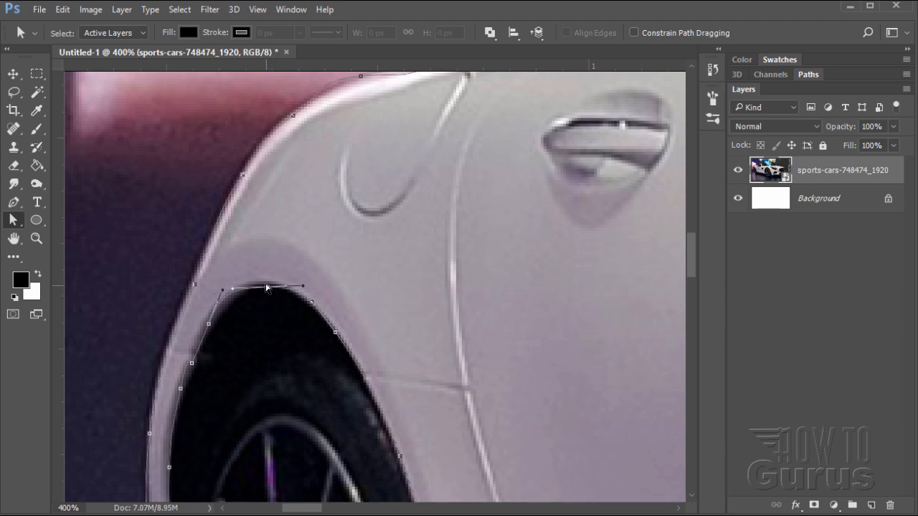
drag(266, 287, 300, 282)
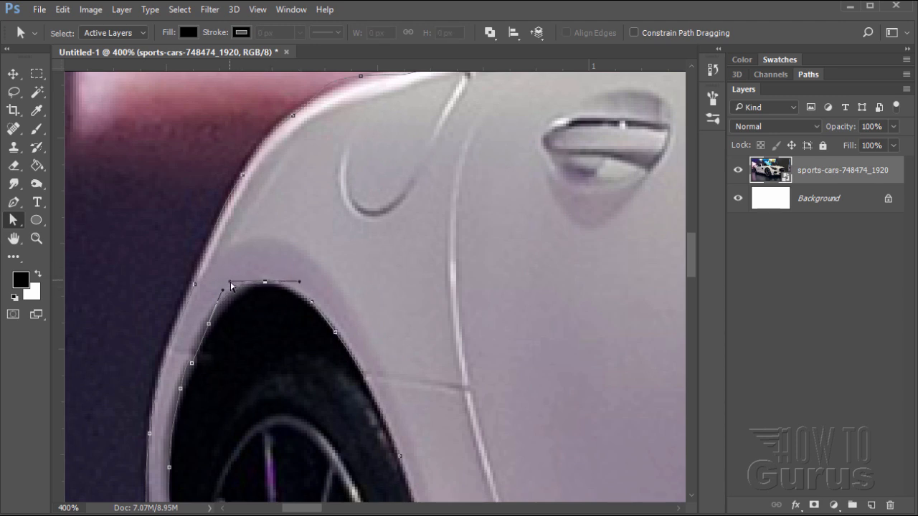
drag(230, 282, 238, 283)
drag(299, 279, 303, 282)
drag(224, 292, 214, 309)
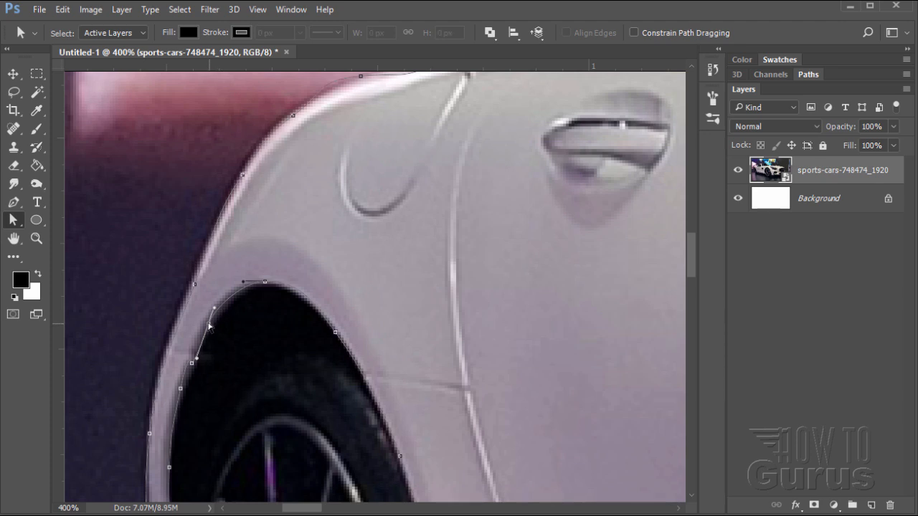
drag(198, 359, 197, 347)
Reposition the closely spaced anchors and their handles on the upper rear side of the rear wheel arch.
click(191, 363)
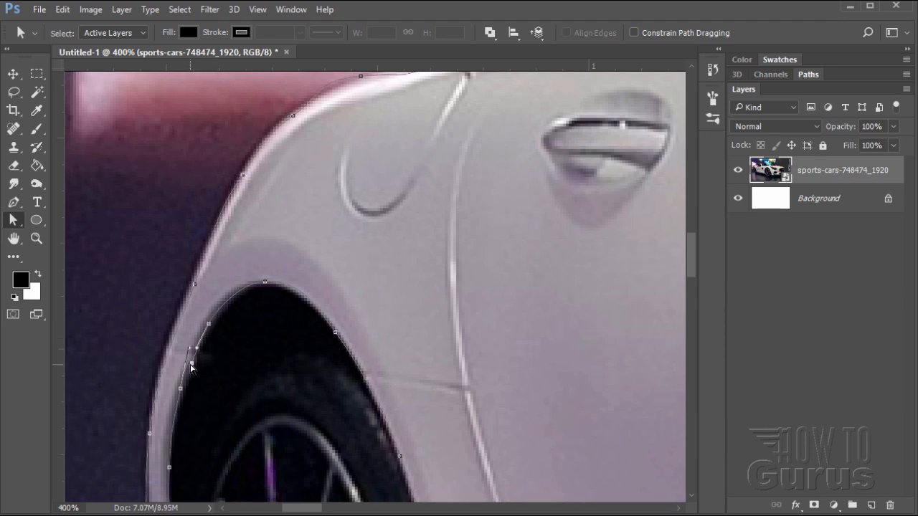
drag(193, 364, 196, 362)
click(180, 388)
mouse_move(188, 349)
mouse_down()
mouse_move(189, 378)
mouse_move(194, 365)
mouse_up()
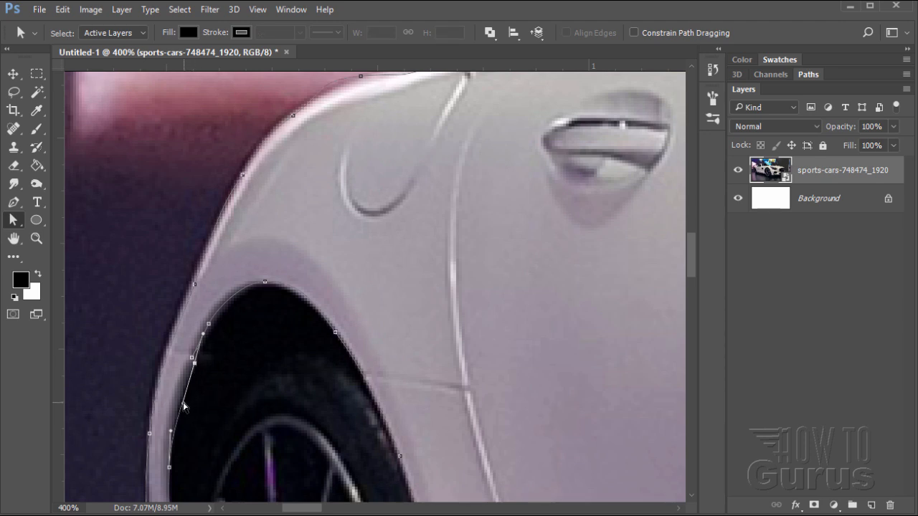
drag(184, 403, 173, 396)
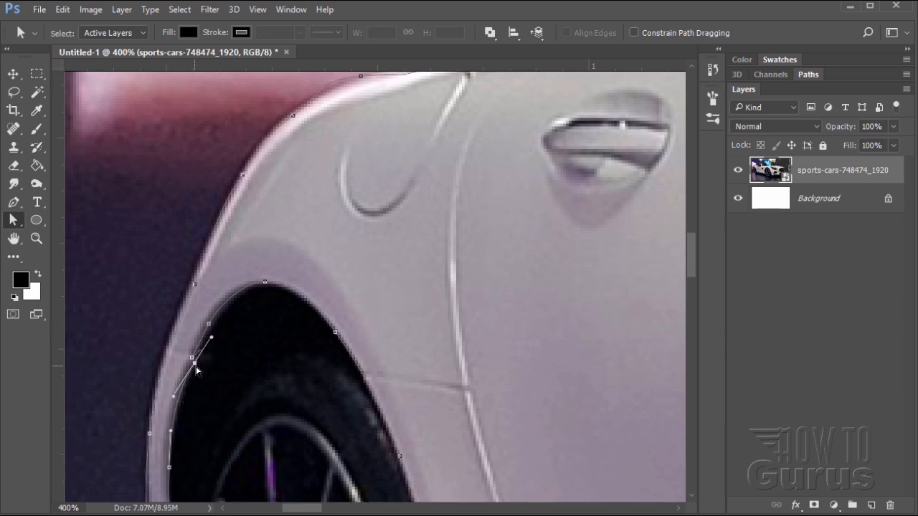
Adjust the anchors down the inner edge of the narrow fender strip behind the rear wheel.
key(space)
drag(241, 425, 227, 289)
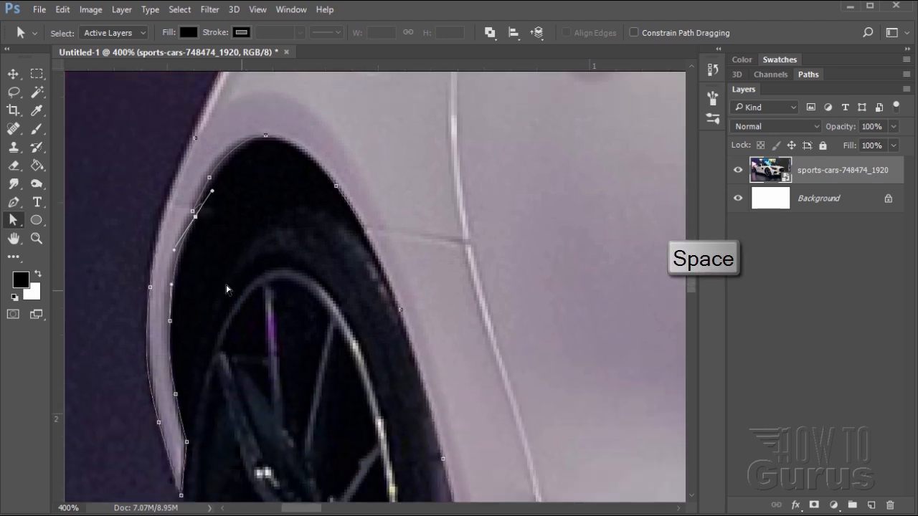
click(172, 325)
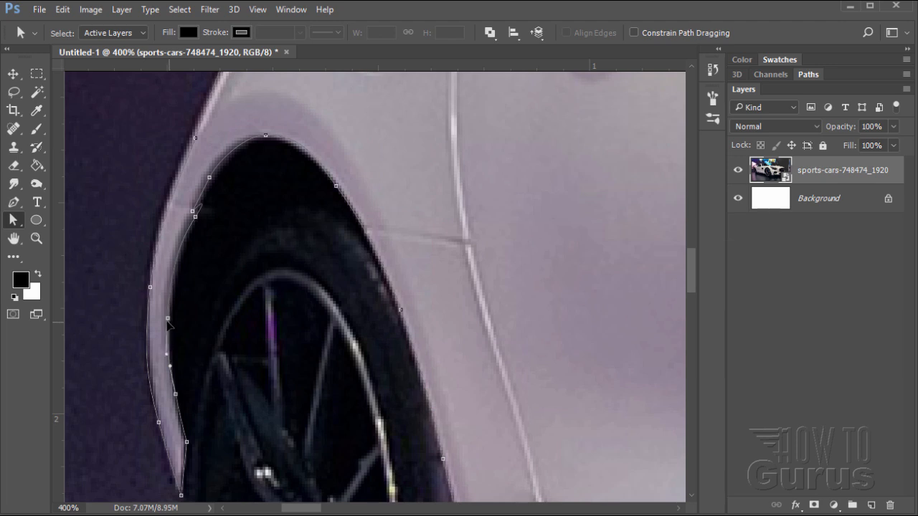
drag(170, 324, 172, 322)
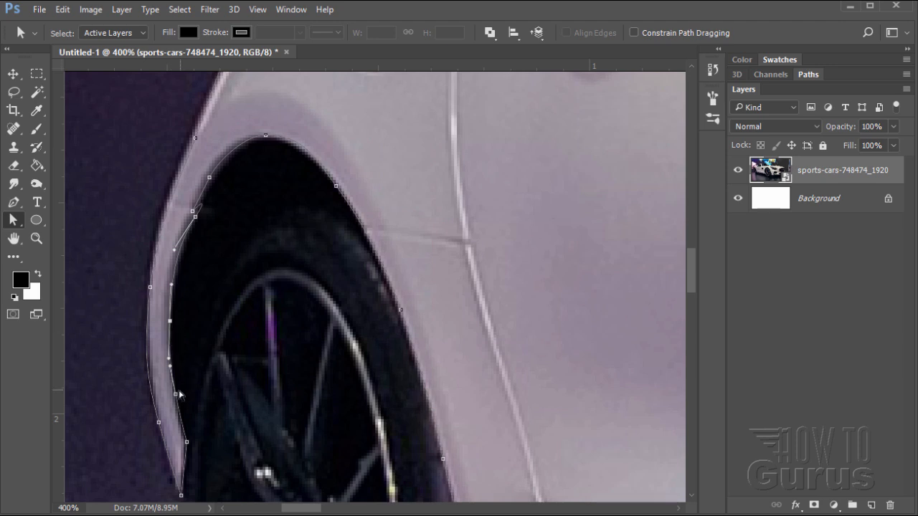
drag(176, 395, 176, 401)
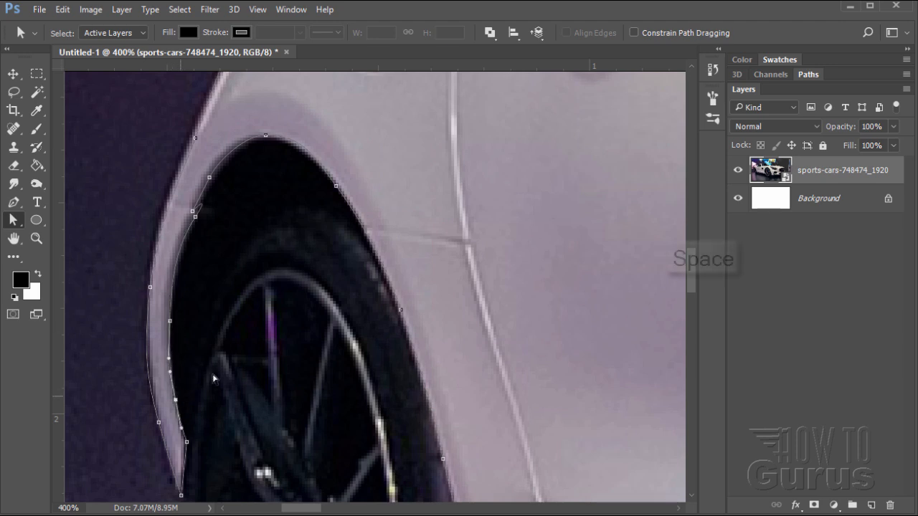
Reshape the curve along the outer edge of the narrow fender strip behind the rear wheel.
drag(229, 448, 187, 326)
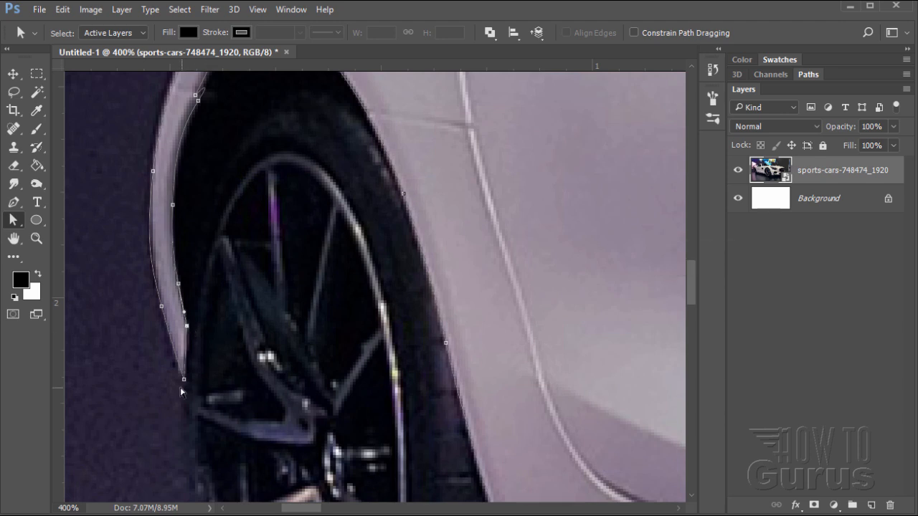
click(161, 307)
drag(149, 262, 152, 278)
key(space)
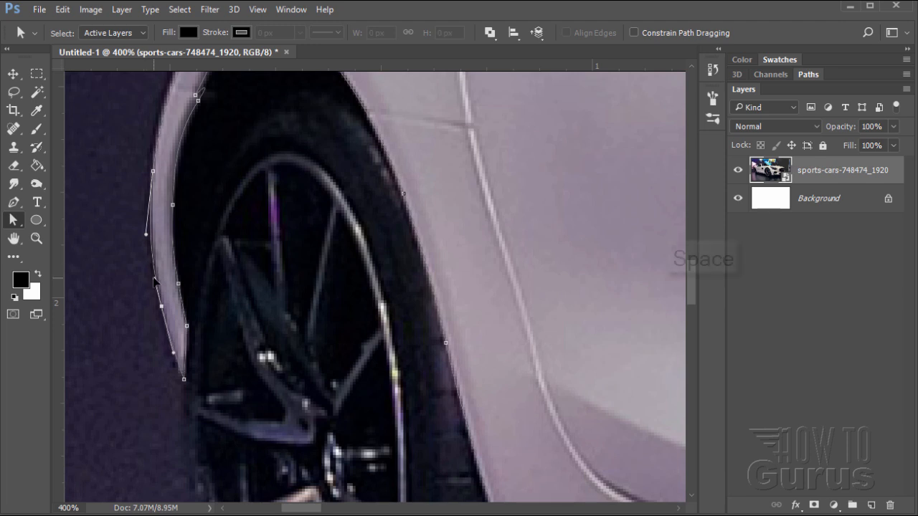
drag(224, 228, 239, 390)
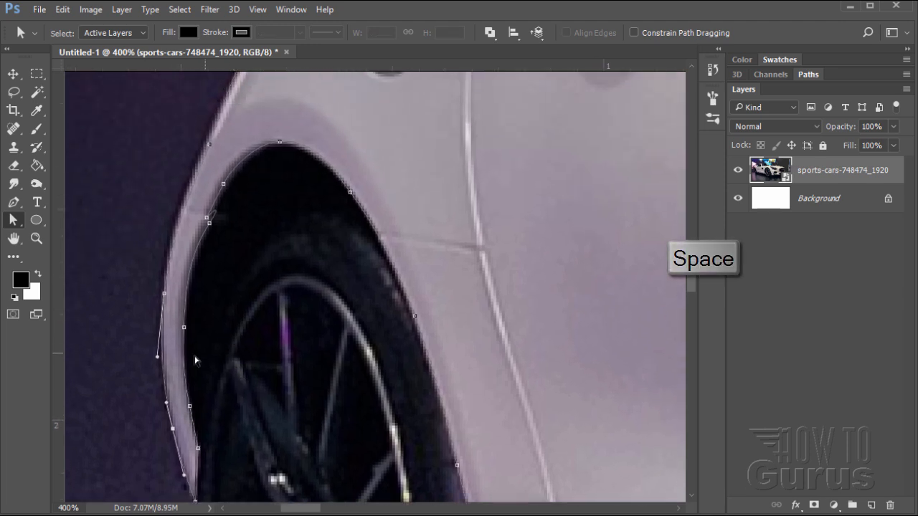
Adjust the anchors and handles on the outer body edge from the fender strip up past the rear wheel arch.
key(space)
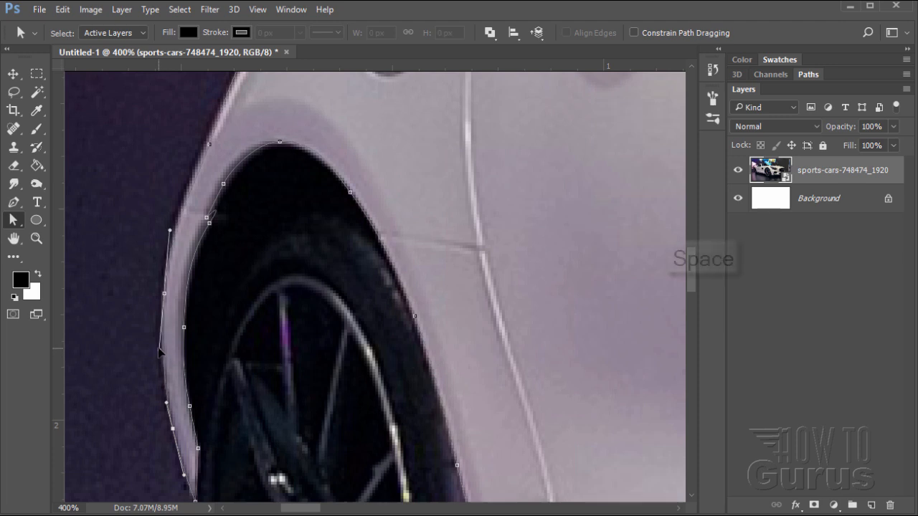
drag(254, 221, 226, 368)
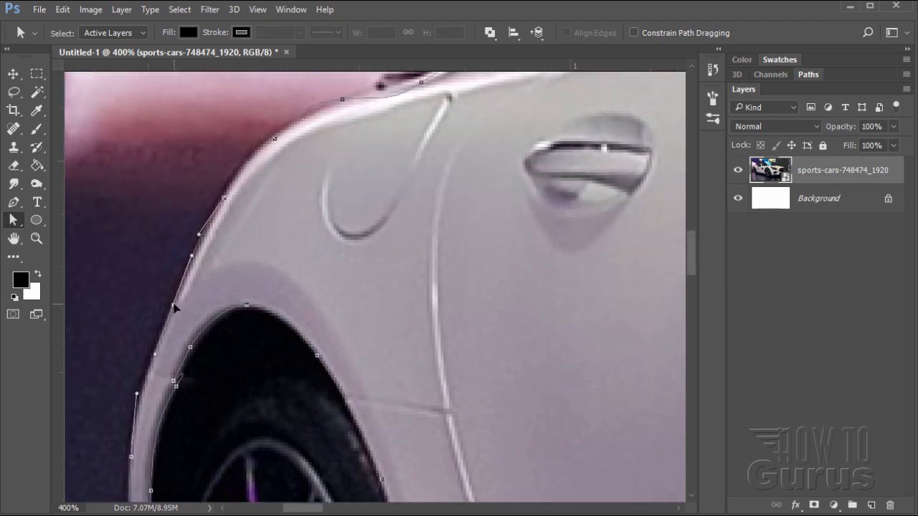
key(space)
drag(290, 187, 263, 233)
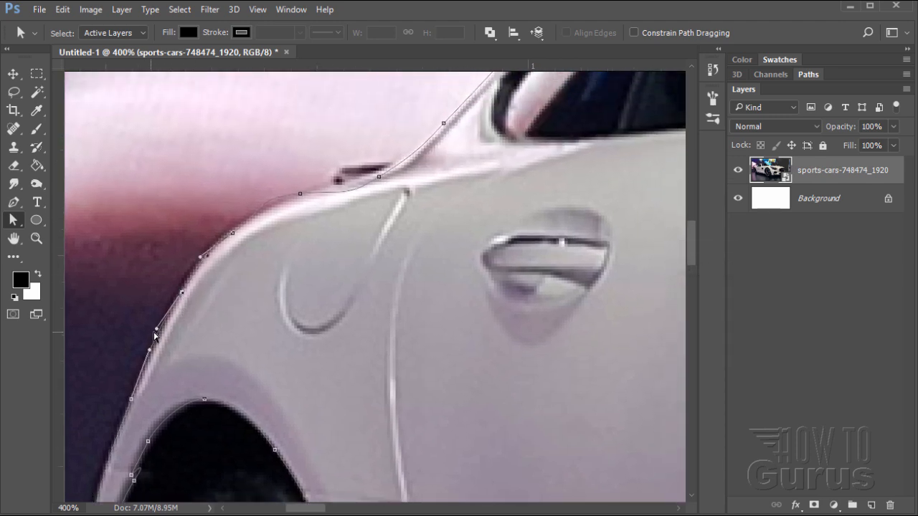
drag(158, 334, 162, 337)
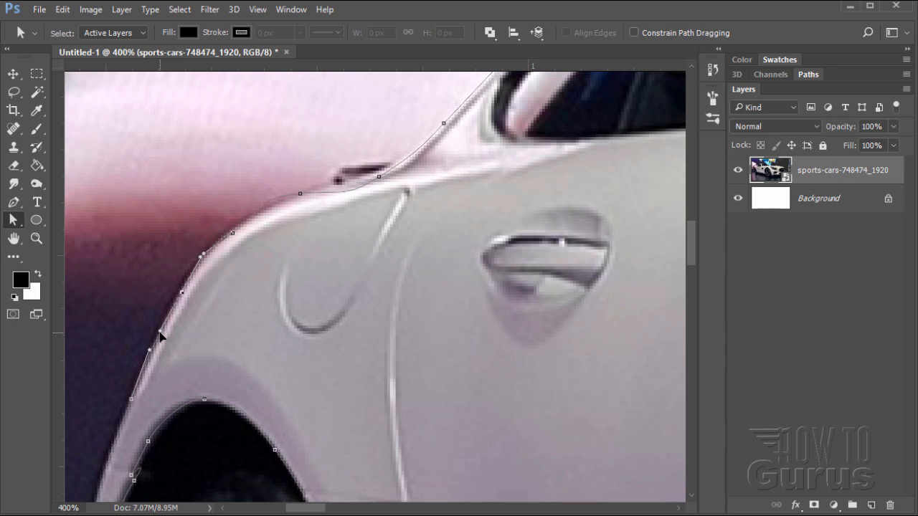
Reshape the path over the rear fender's shoulder and onto the rear deck by adjusting its anchors and direction handles.
key(space)
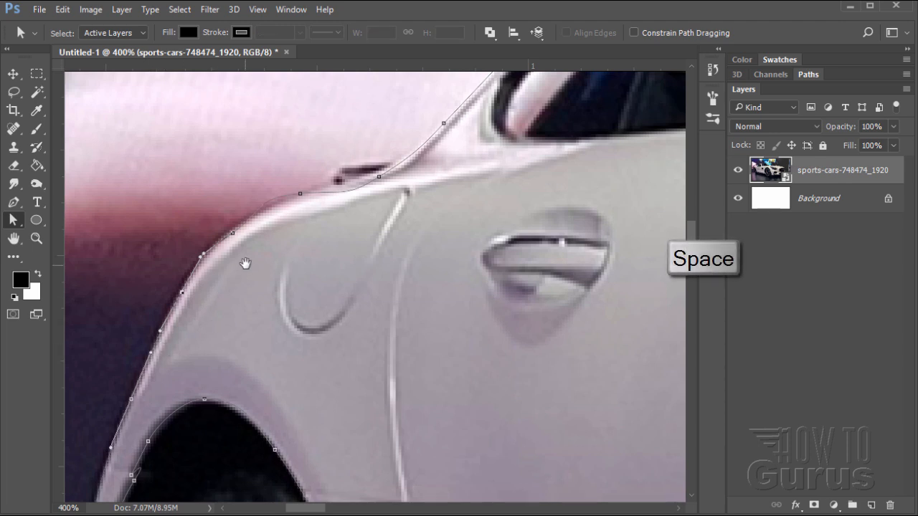
drag(245, 264, 199, 315)
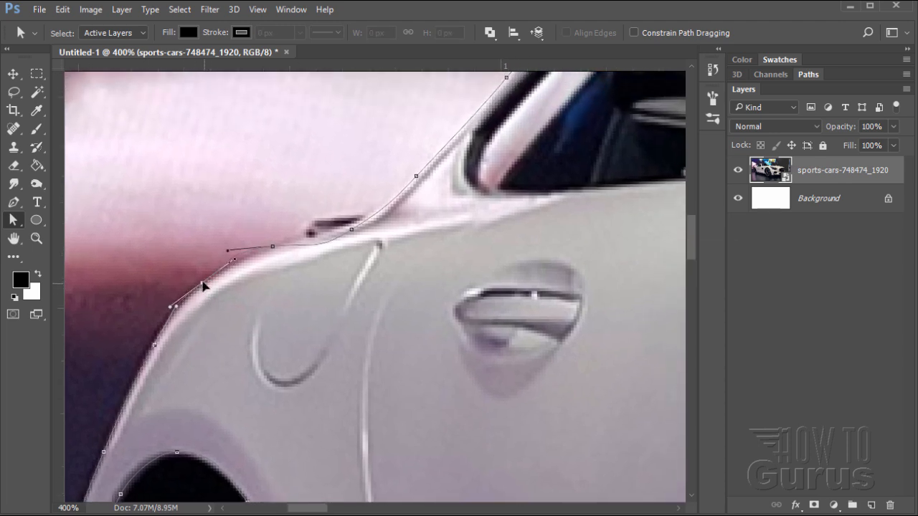
click(172, 307)
drag(171, 309, 172, 312)
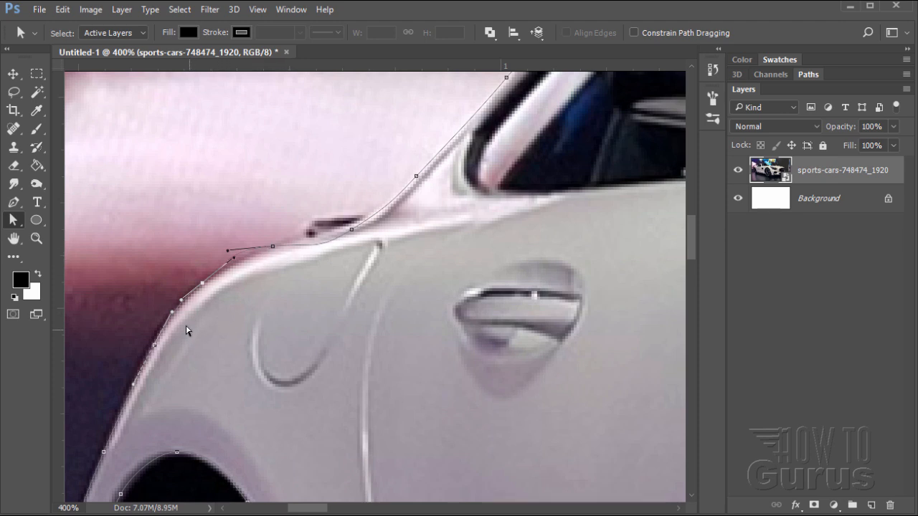
drag(274, 249, 246, 259)
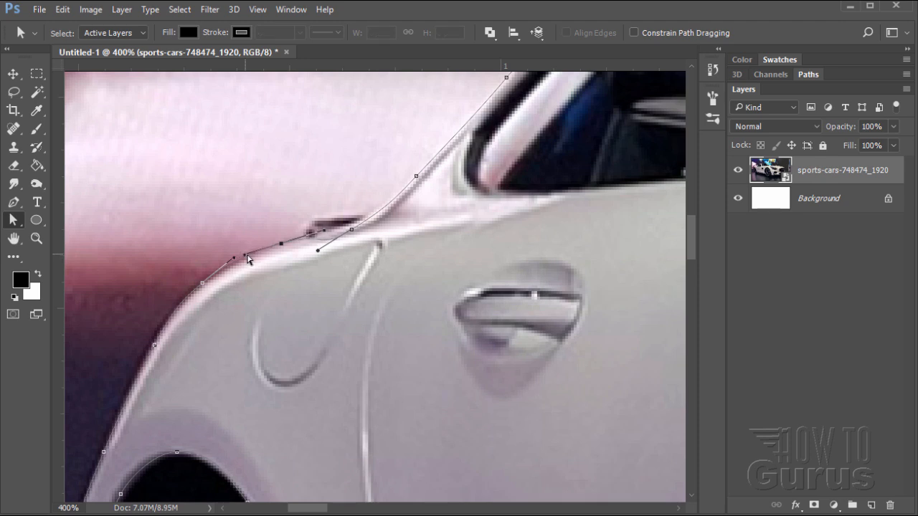
click(235, 258)
drag(235, 262, 229, 267)
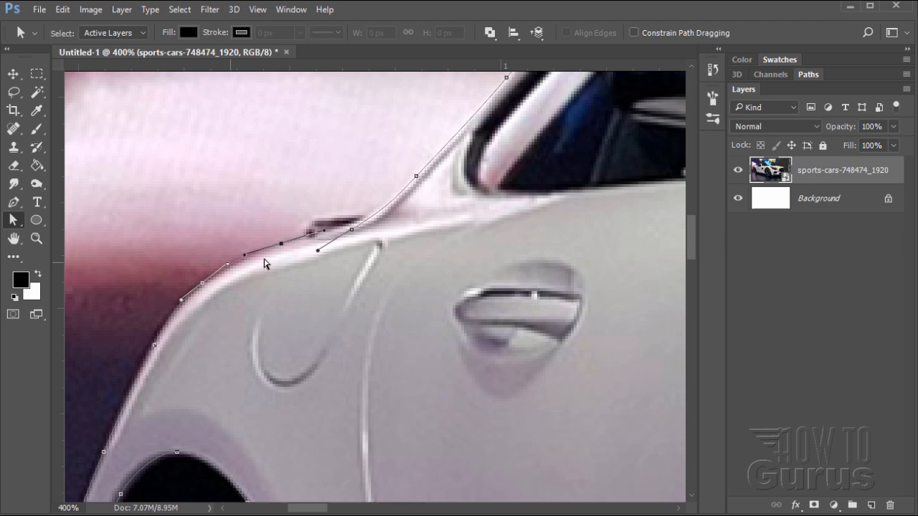
Refine the anchors and handles where the rear deck meets the base of the roof pillar.
click(351, 231)
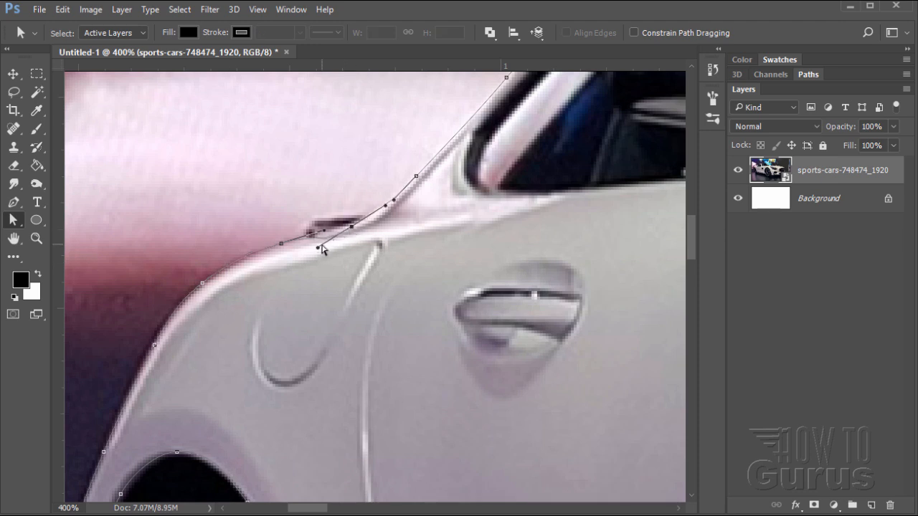
drag(318, 250, 352, 225)
drag(379, 218, 375, 217)
drag(419, 177, 421, 173)
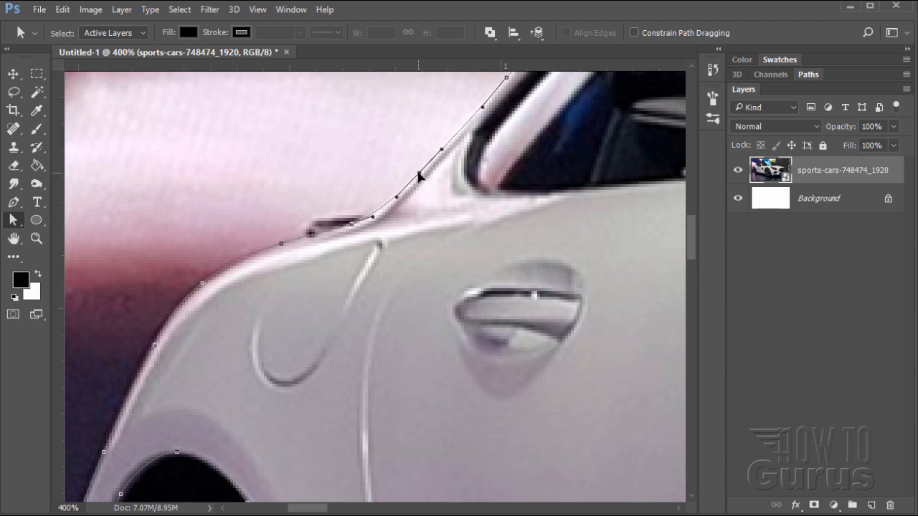
Adjust the anchor and handles partway up the rear roof pillar to follow its outer edge.
key(space)
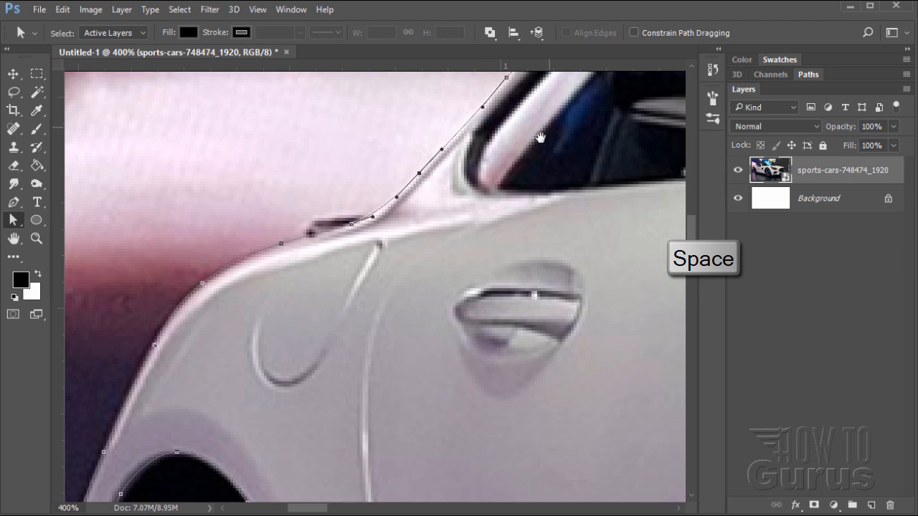
drag(540, 138, 372, 341)
drag(406, 283, 399, 294)
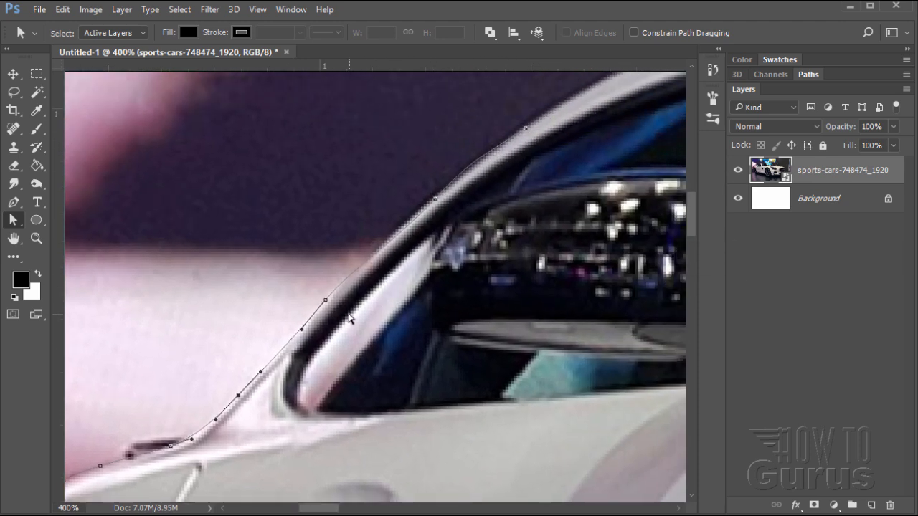
click(327, 301)
drag(349, 270, 351, 272)
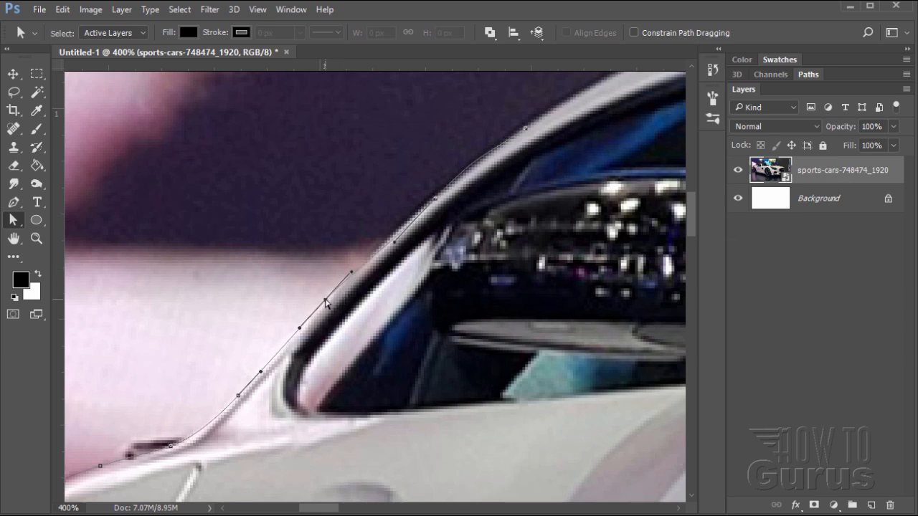
drag(326, 303, 327, 305)
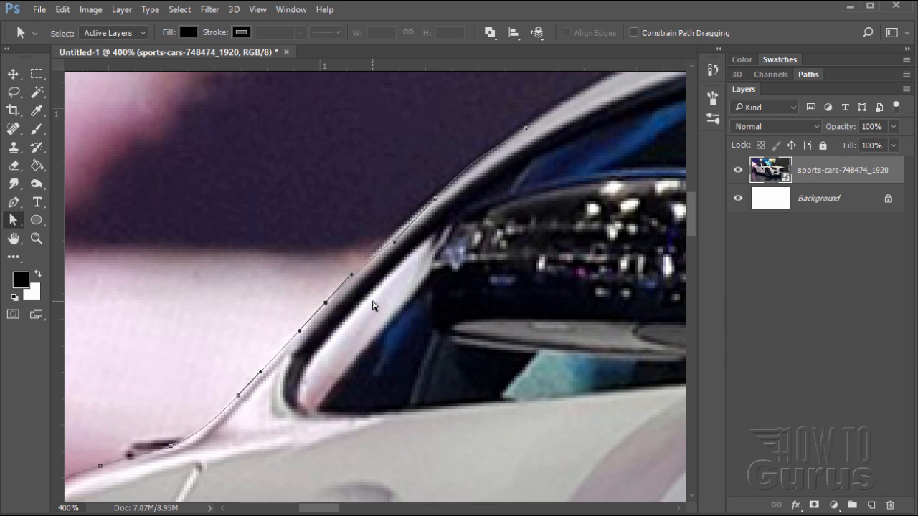
Fit the whole image in view and inspect the stored work path of the car outline.
key(ctrl+0)
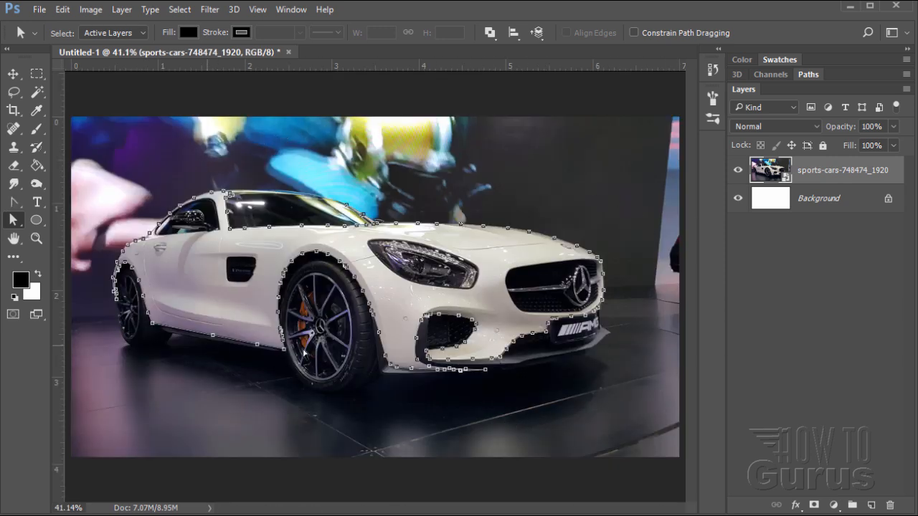
click(809, 75)
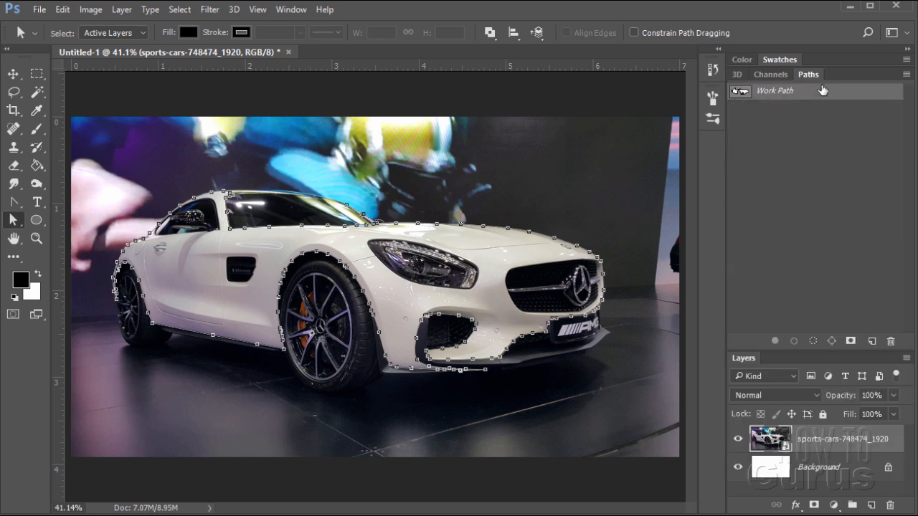
click(810, 75)
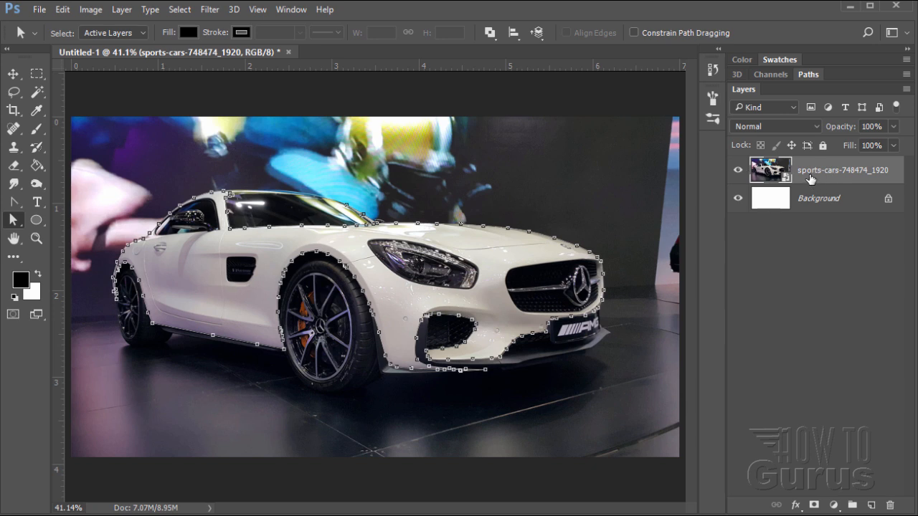
Duplicate the car photo layer and turn the body path into a new anti-aliased selection with a 1-pixel feather radius.
drag(810, 179, 869, 506)
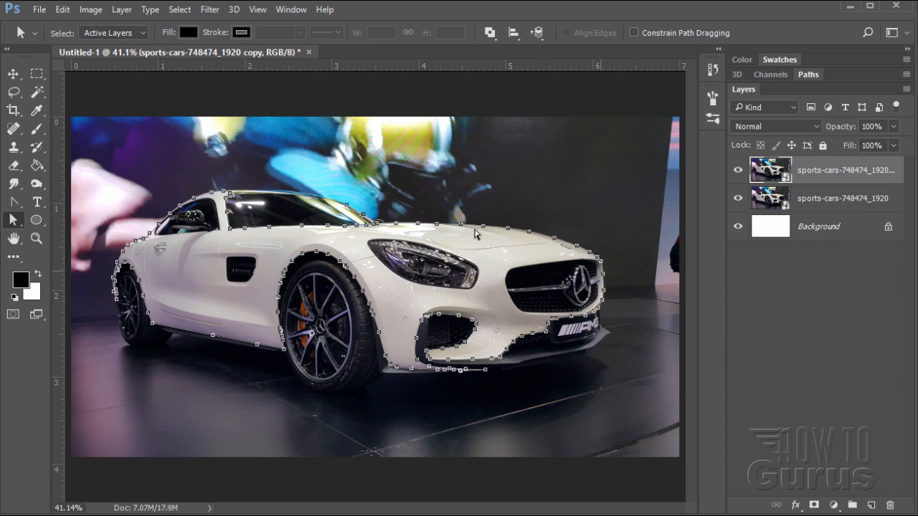
click(12, 223)
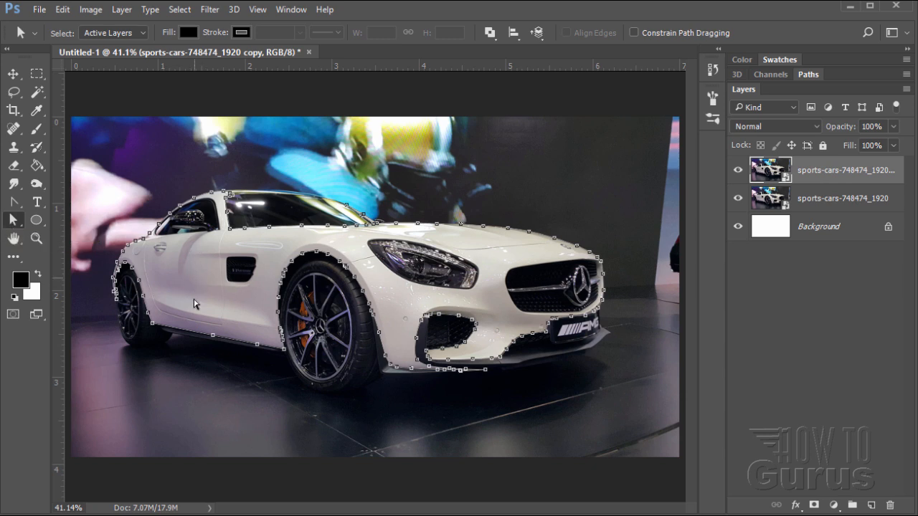
right_click(192, 272)
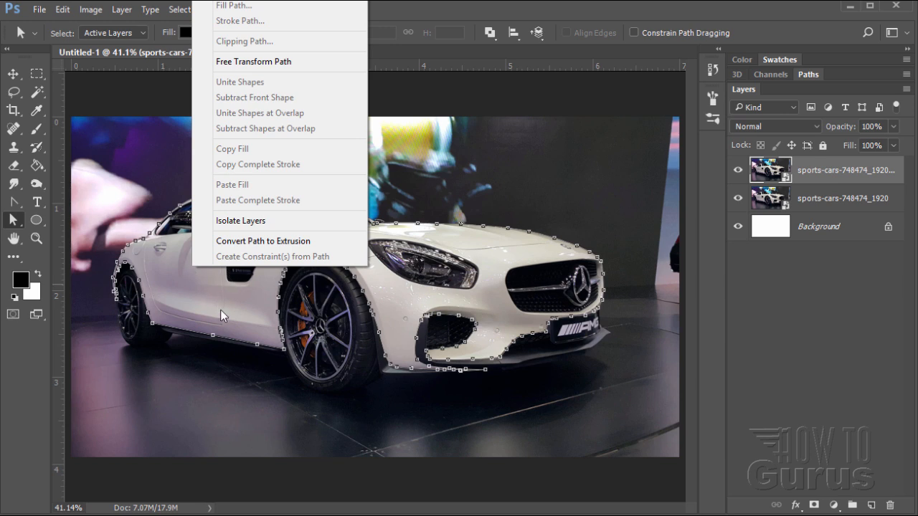
right_click(233, 333)
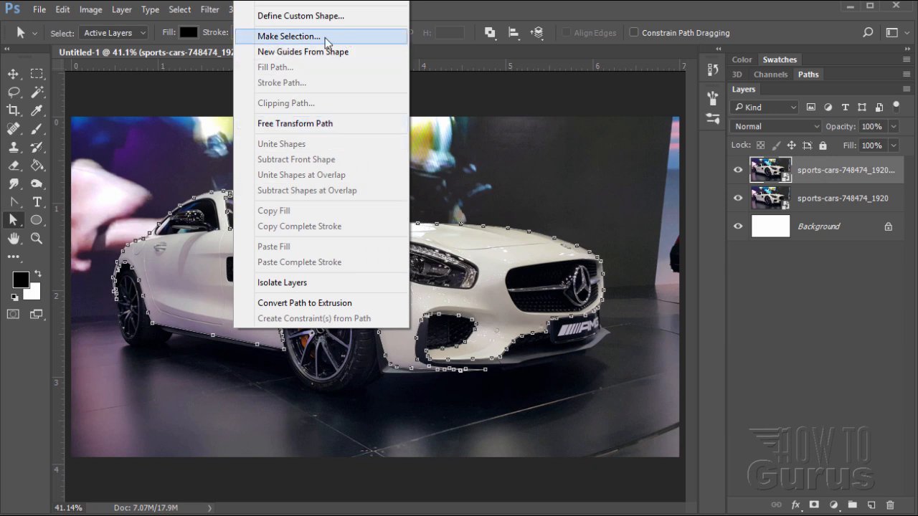
click(301, 37)
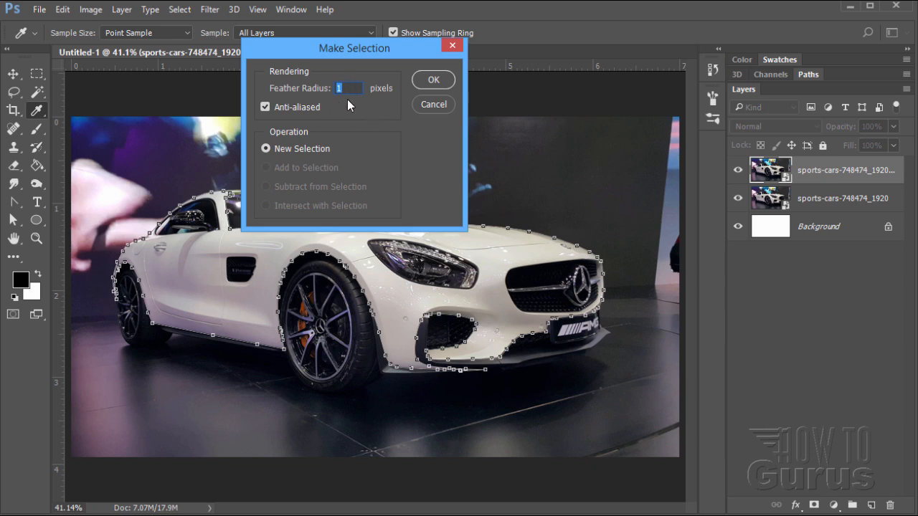
click(433, 81)
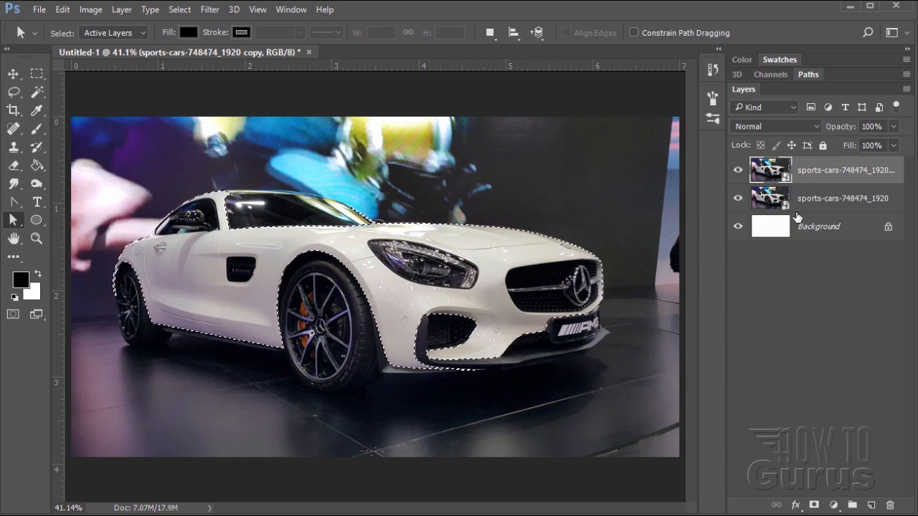
Mask the duplicate car layer with the selection and check the cutout by temporarily hiding the original car layer.
click(816, 506)
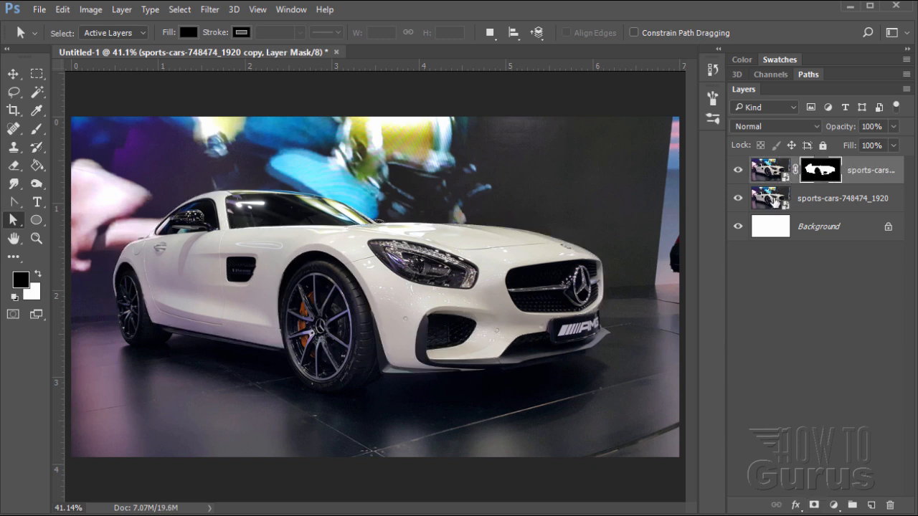
click(739, 200)
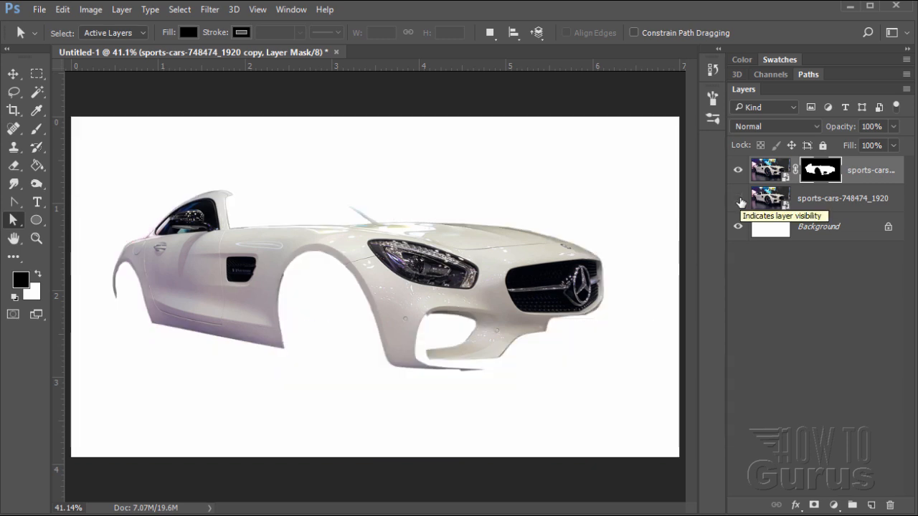
click(739, 200)
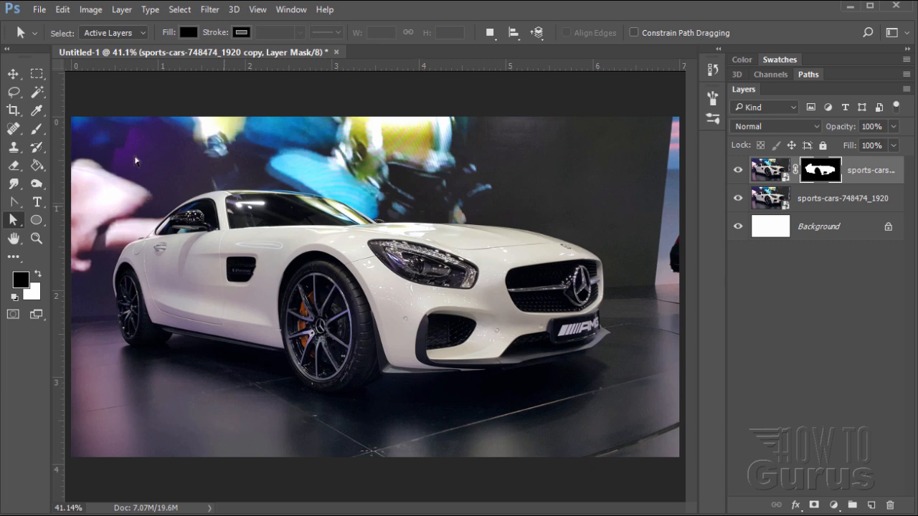
Add a new empty layer above the masked car copy, with the headlight enlarged in view.
click(36, 238)
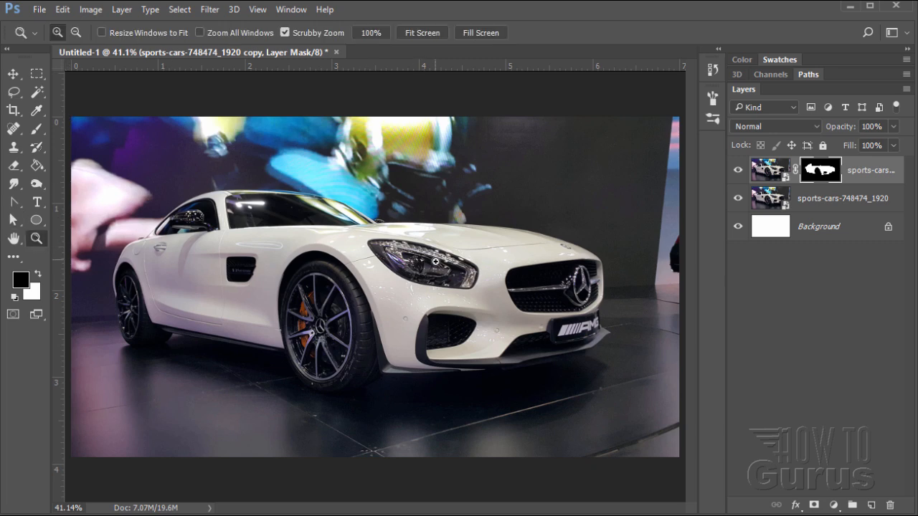
click(435, 261)
click(435, 261)
click(436, 262)
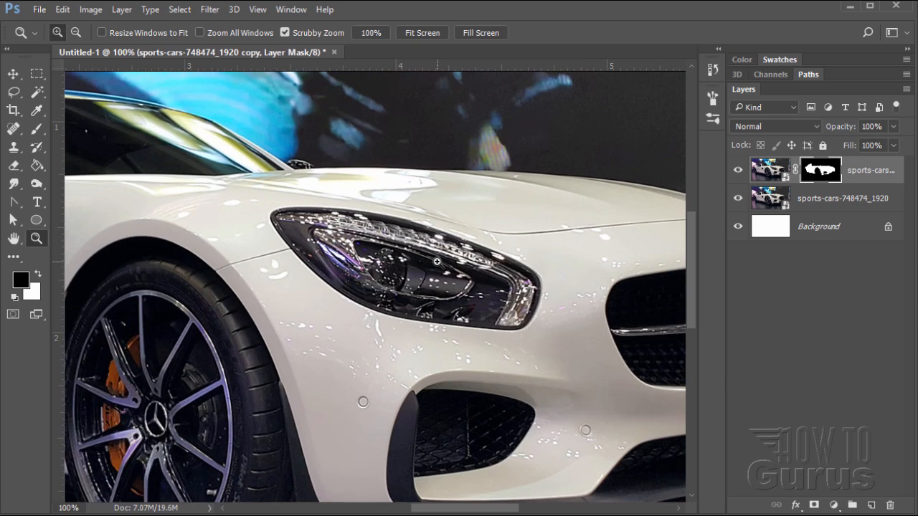
click(435, 262)
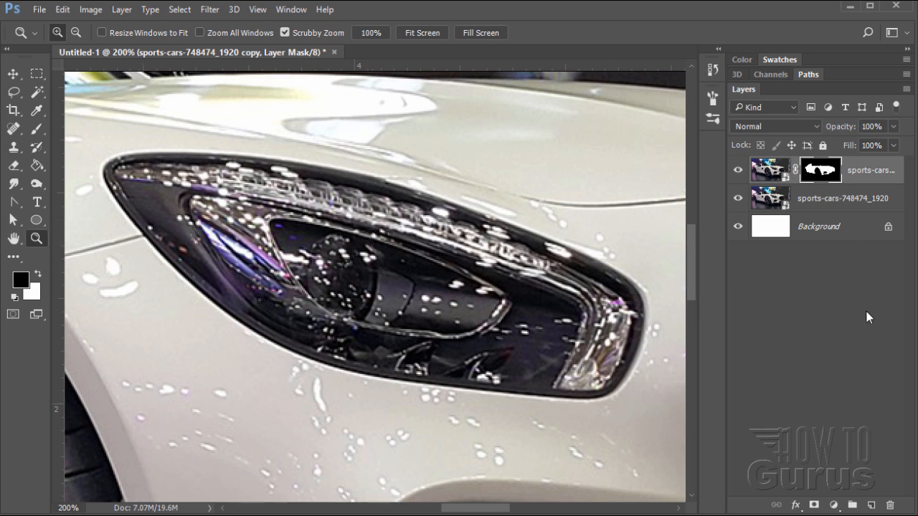
click(871, 506)
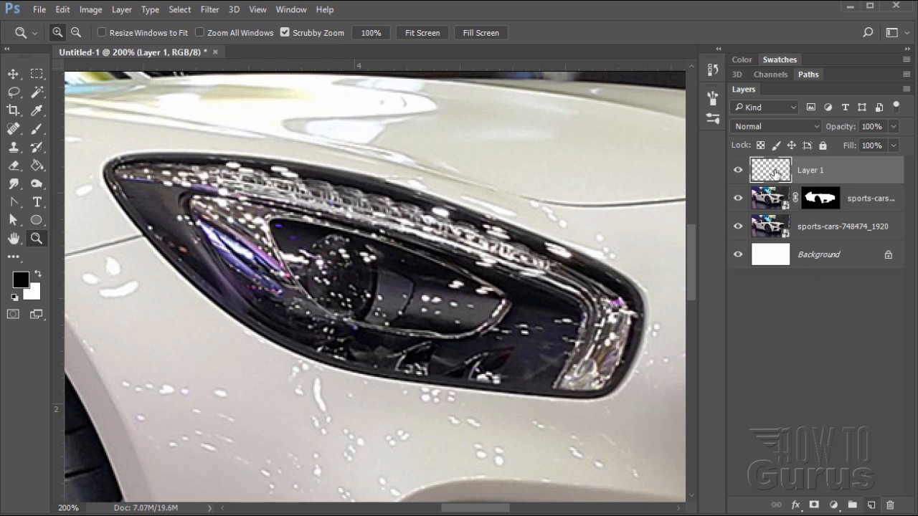
Start a Pen tool path at the headlight's pointed rear tip and trace the rear part of its upper edge.
click(16, 202)
click(69, 203)
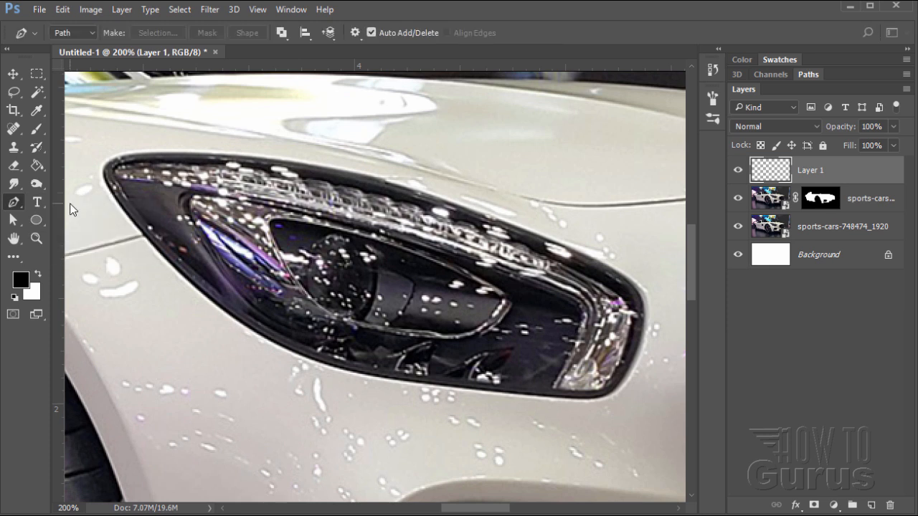
click(102, 170)
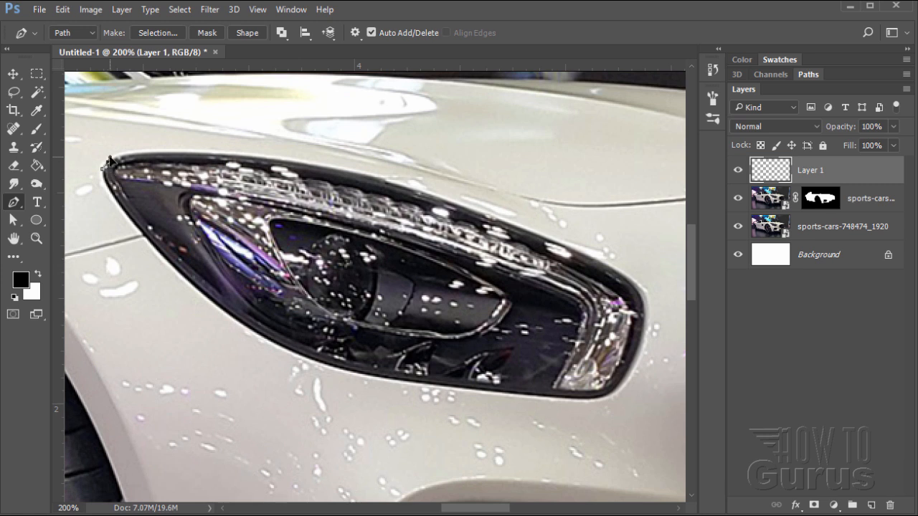
click(112, 158)
click(125, 156)
click(155, 152)
click(184, 153)
click(212, 154)
click(278, 161)
click(309, 164)
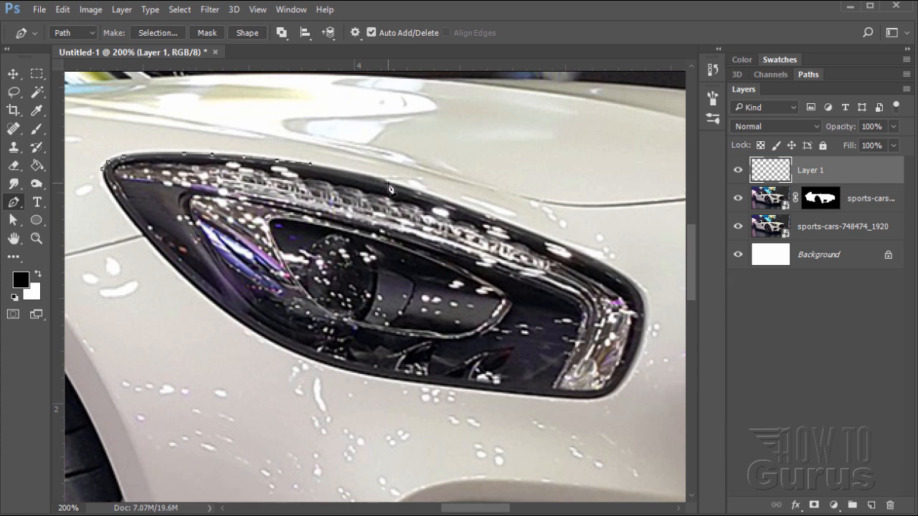
Continue the path along the headlight's upper edge toward its front corner.
click(387, 182)
click(420, 191)
click(446, 201)
click(481, 212)
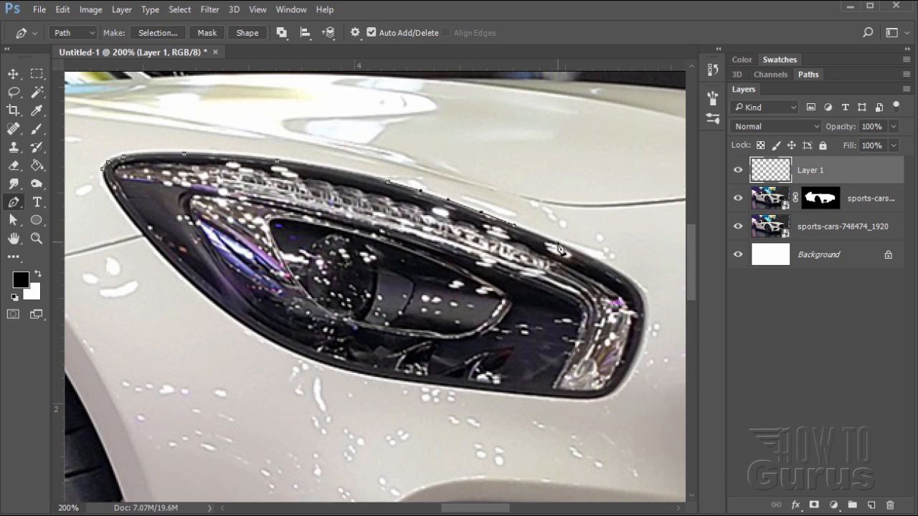
click(558, 243)
click(576, 251)
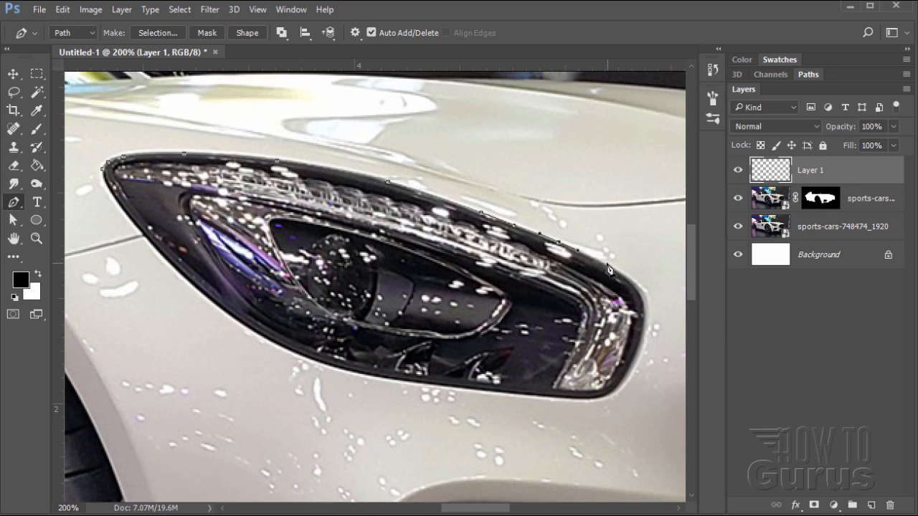
Carry the path around the headlight's front end and back along its lower edge, closing it at the starting point.
drag(601, 263, 619, 272)
drag(642, 301, 555, 402)
drag(497, 393, 388, 377)
drag(355, 374, 287, 353)
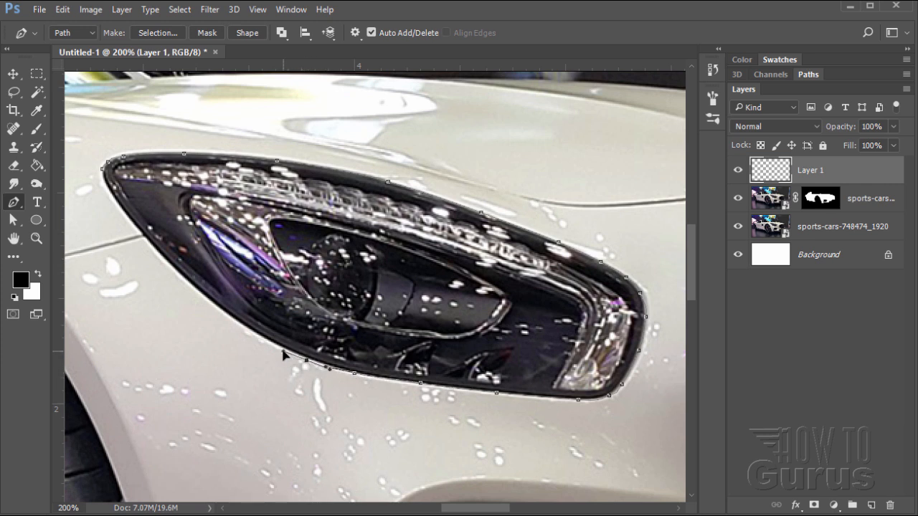
drag(243, 326, 224, 315)
drag(187, 282, 138, 229)
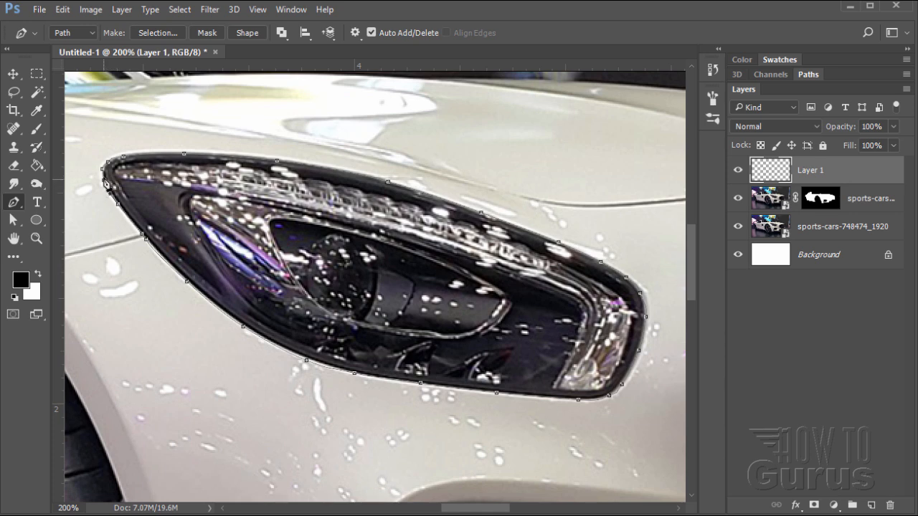
drag(104, 179, 104, 172)
click(106, 174)
Adjust the anchor and direction handles on the rear part of the headlight's lower edge to fit its outline.
click(14, 221)
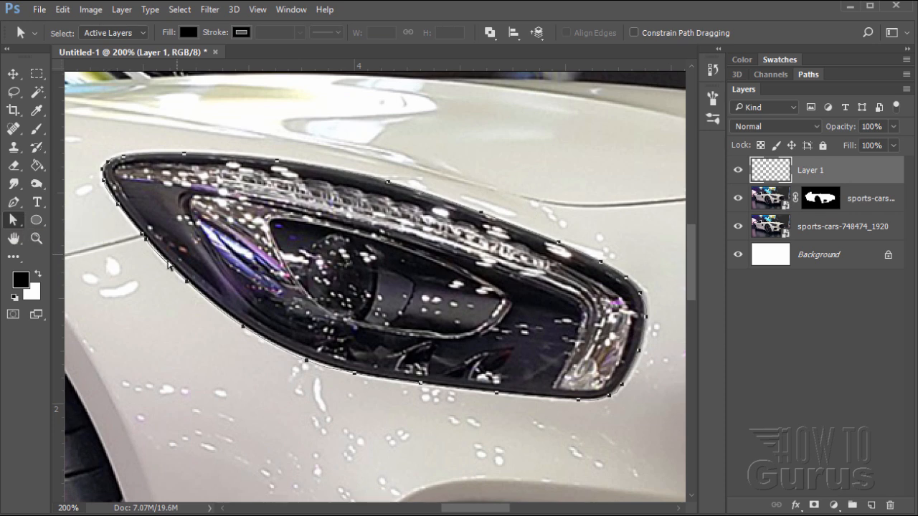
click(36, 238)
click(143, 230)
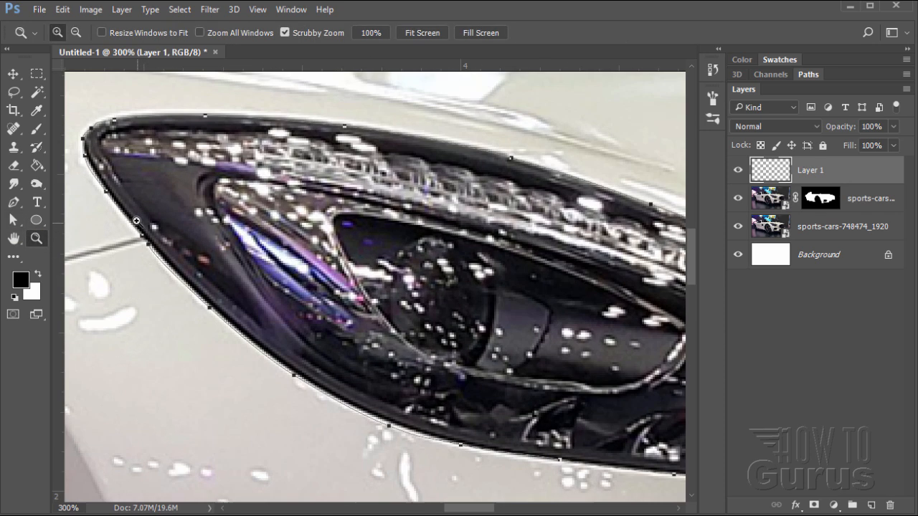
click(136, 222)
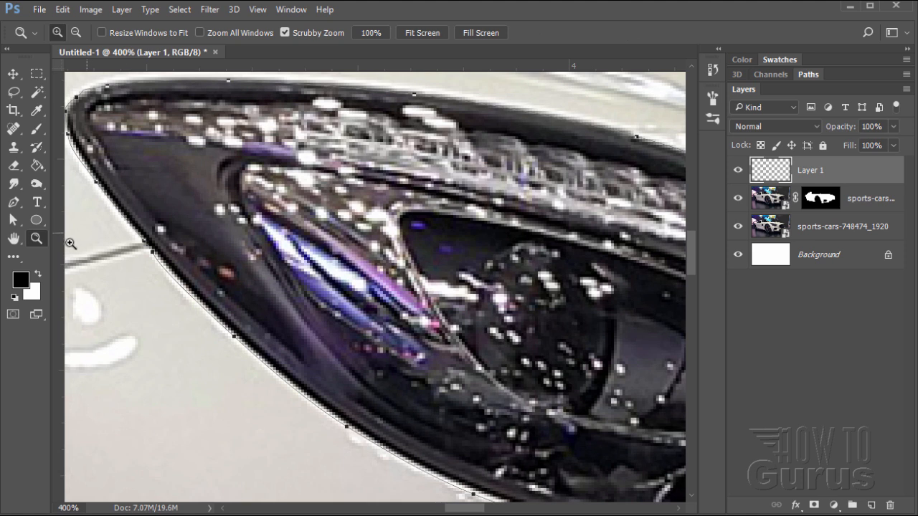
click(14, 221)
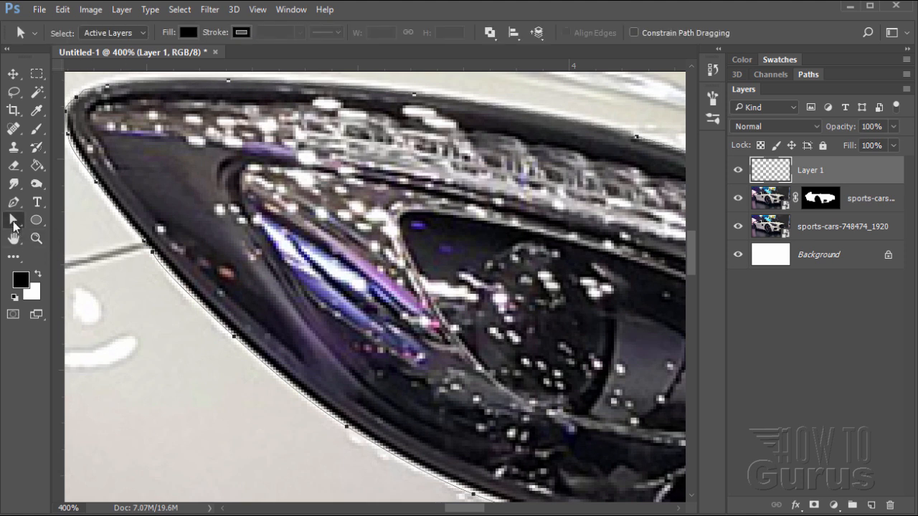
click(234, 338)
drag(235, 339, 234, 334)
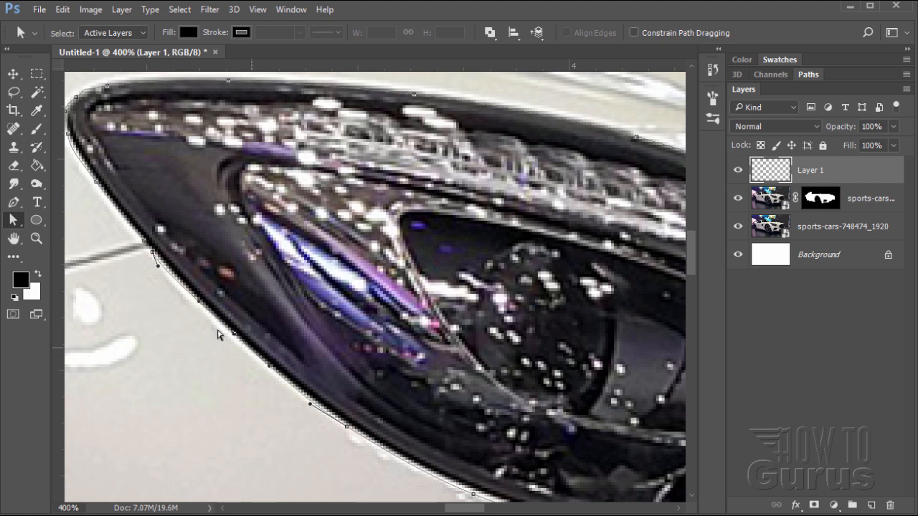
drag(156, 266, 149, 247)
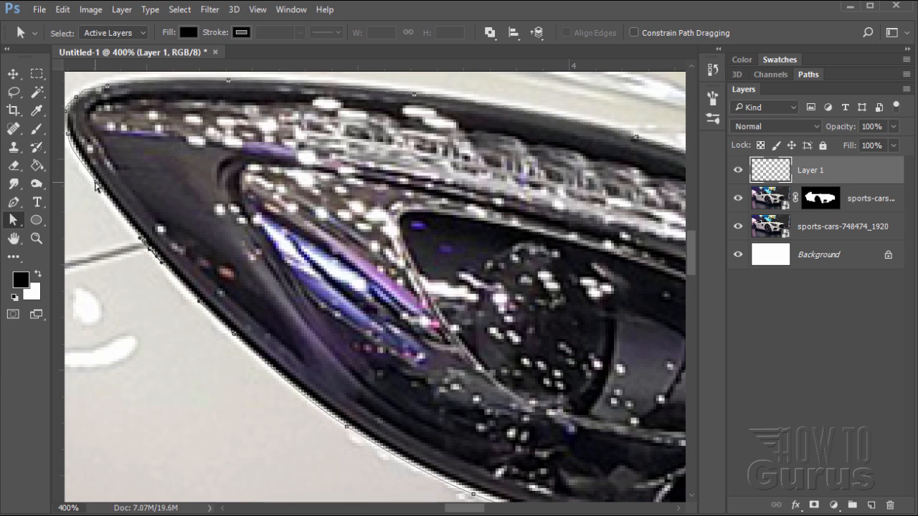
Refine the anchors and handles around the headlight's pointed rear tip to follow its rounded corner.
key(space)
drag(96, 215, 225, 400)
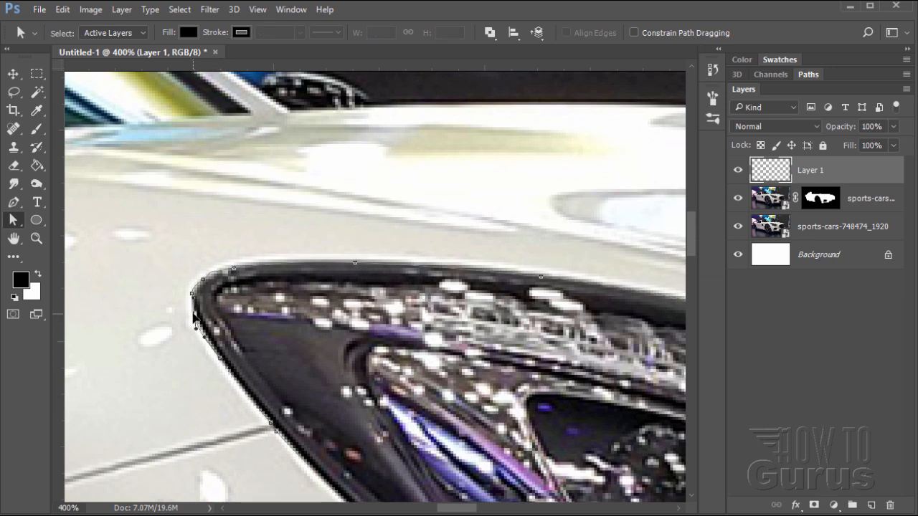
click(198, 329)
click(204, 284)
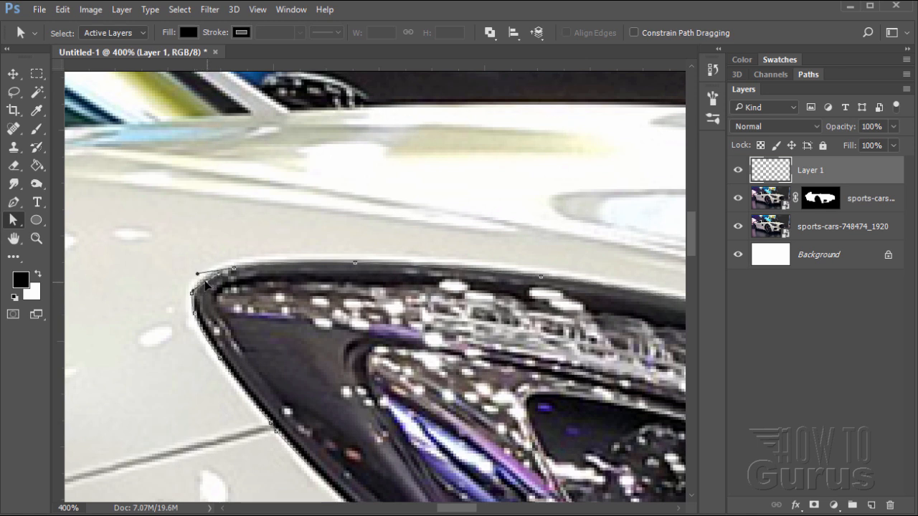
drag(191, 288, 193, 292)
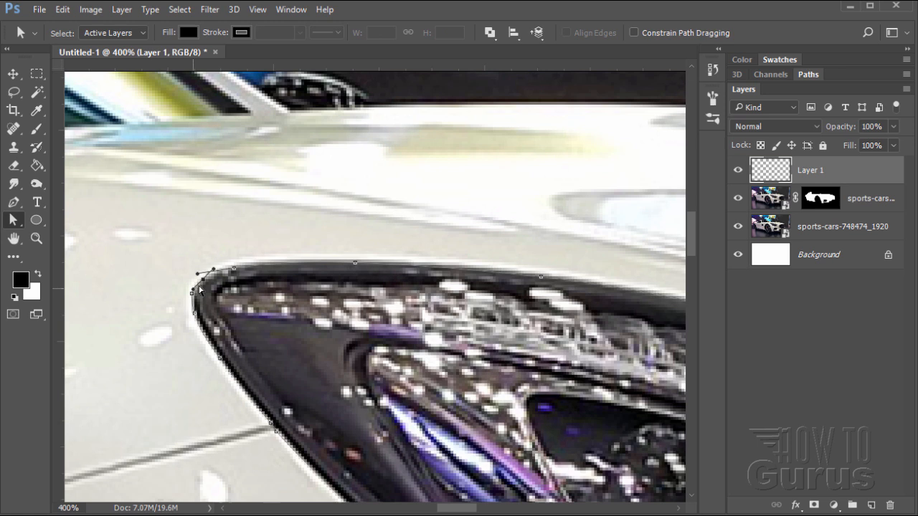
click(235, 270)
drag(201, 272, 208, 270)
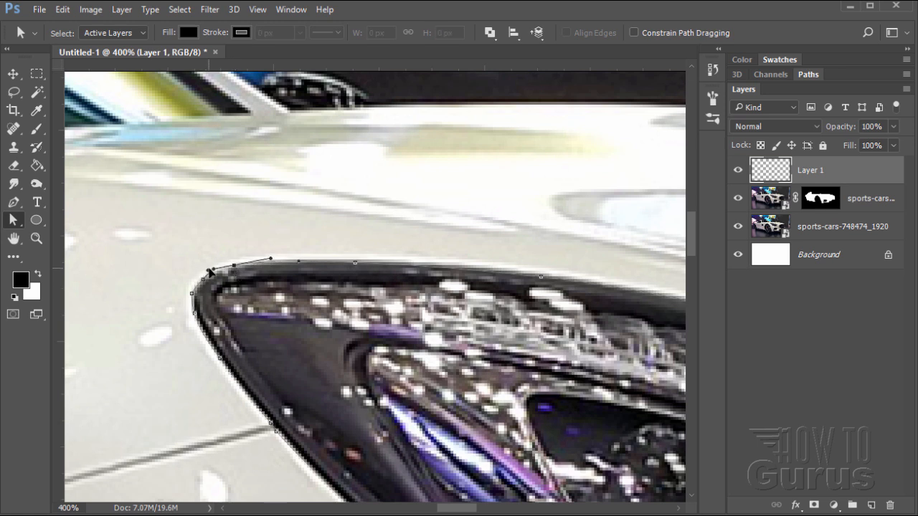
Reposition the anchors and handles on the rear part of the headlight's upper edge to match its outer rim.
click(354, 262)
drag(354, 263, 355, 261)
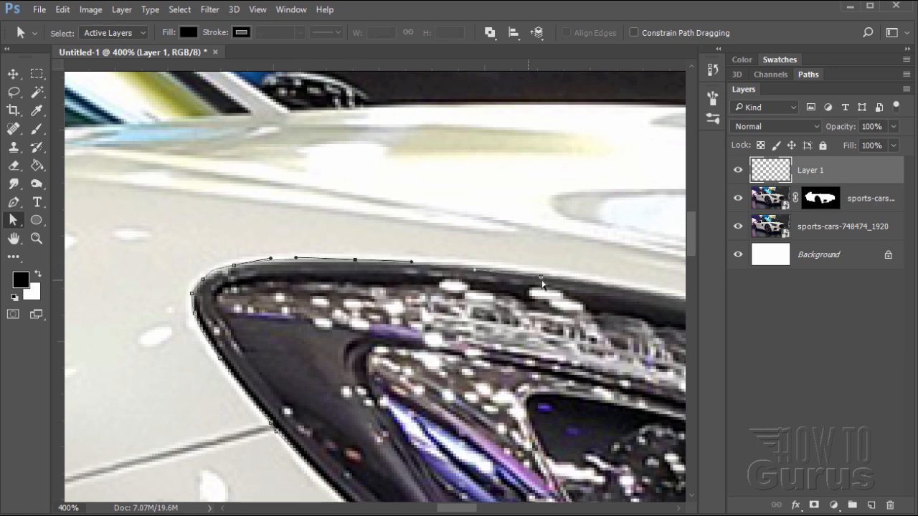
drag(541, 277, 536, 276)
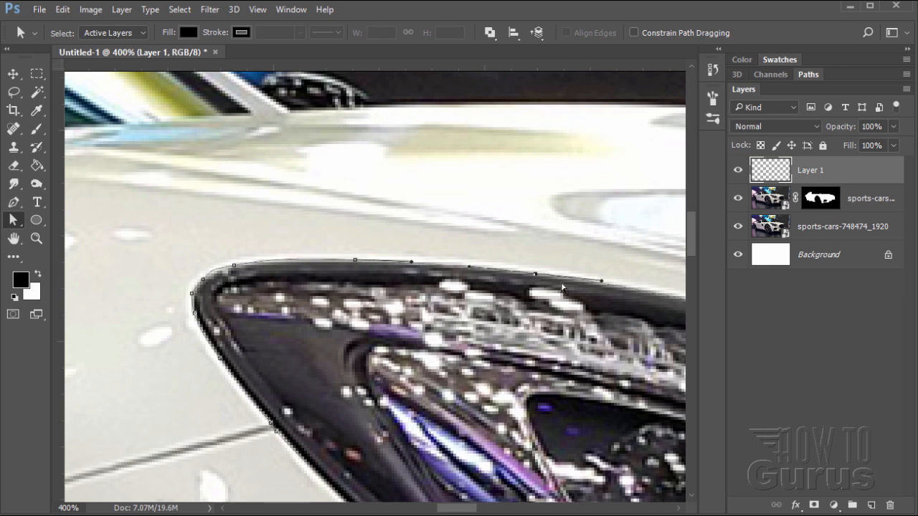
drag(603, 279, 606, 287)
Adjust the path anchors along the middle of the headlight's upper edge to follow its outer rim.
key(space)
drag(663, 320, 224, 270)
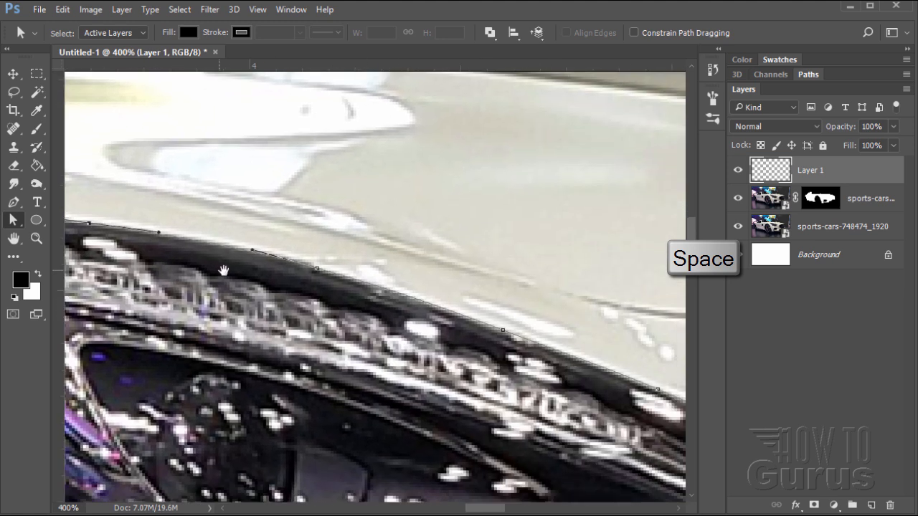
click(324, 273)
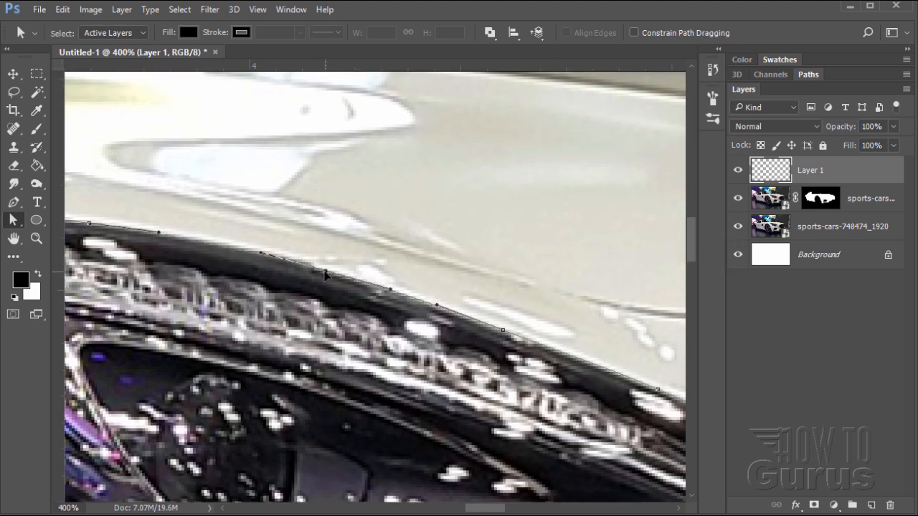
drag(505, 332, 514, 333)
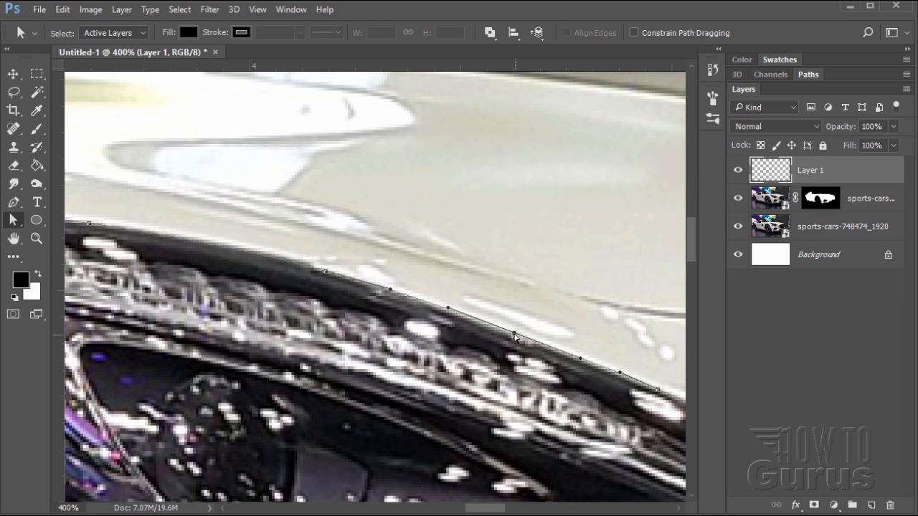
click(515, 335)
Refine the anchors and direction handles on the front part of the headlight's upper edge, up to the front corner.
key(space)
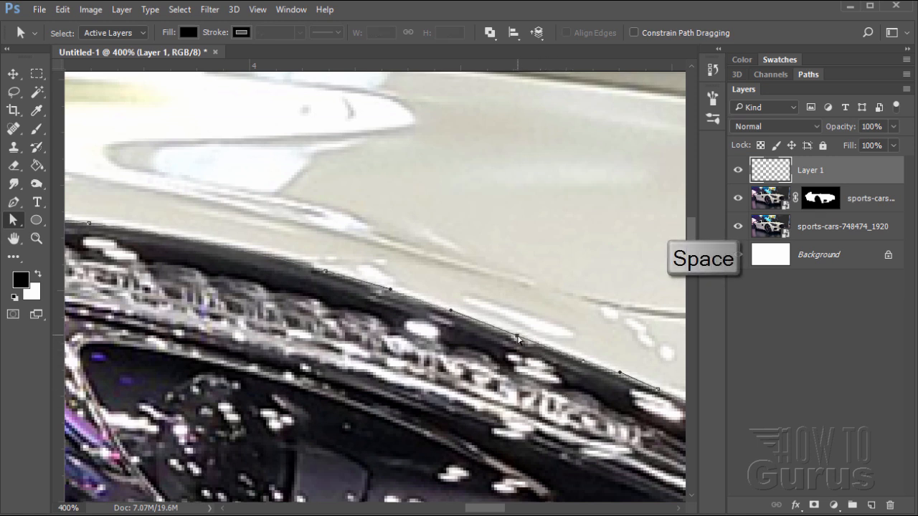
drag(518, 339, 329, 320)
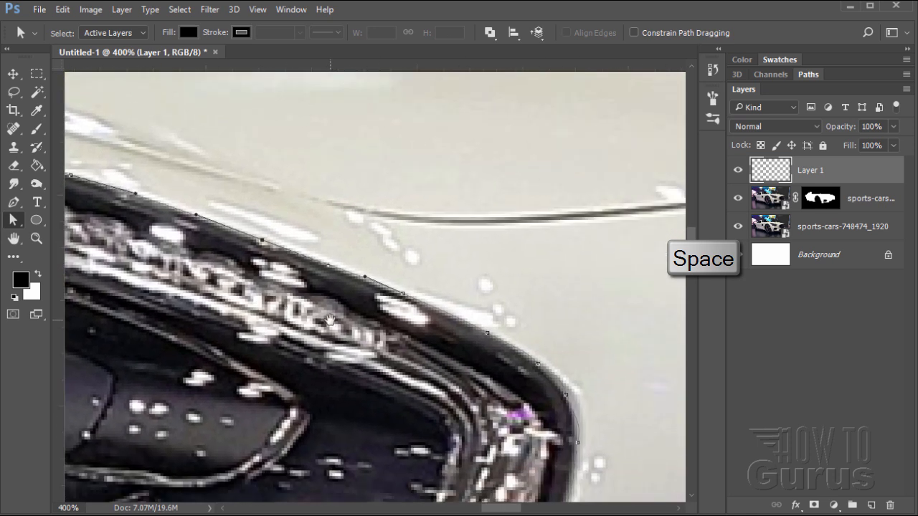
click(409, 298)
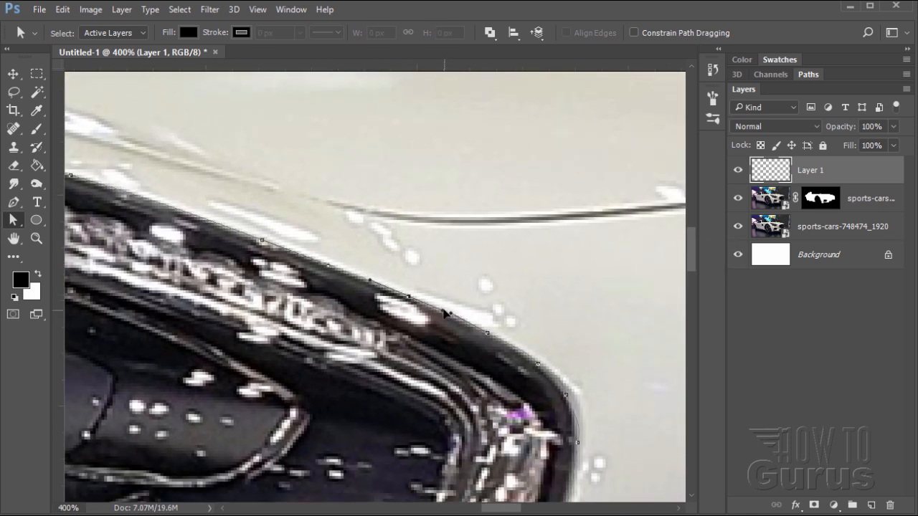
click(489, 335)
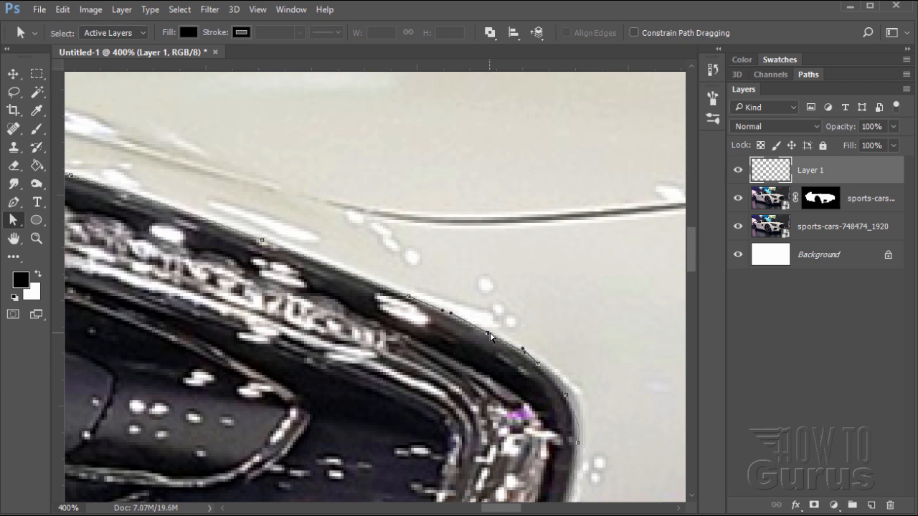
click(539, 366)
drag(527, 352, 525, 354)
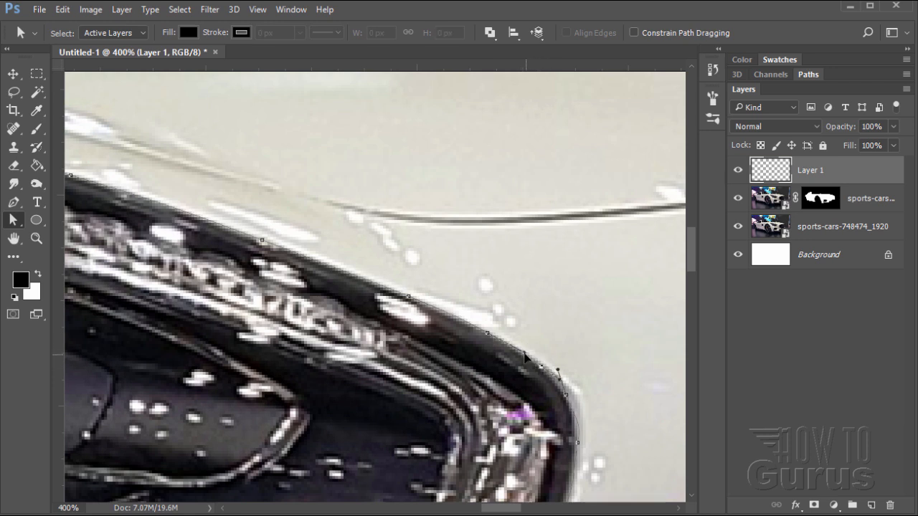
Reposition the anchors and handles around the headlight's rounded front end, down to its lower corner, to match the outline.
click(567, 394)
key(space)
drag(595, 453, 562, 324)
click(540, 353)
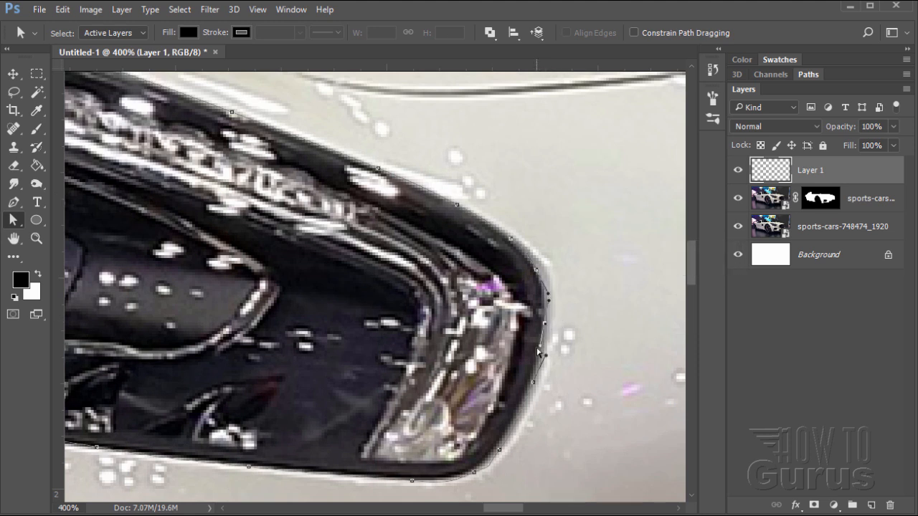
drag(542, 352, 544, 328)
drag(532, 385, 529, 389)
drag(543, 357, 540, 355)
mouse_move(499, 452)
mouse_down()
mouse_move(469, 473)
mouse_move(490, 463)
mouse_up()
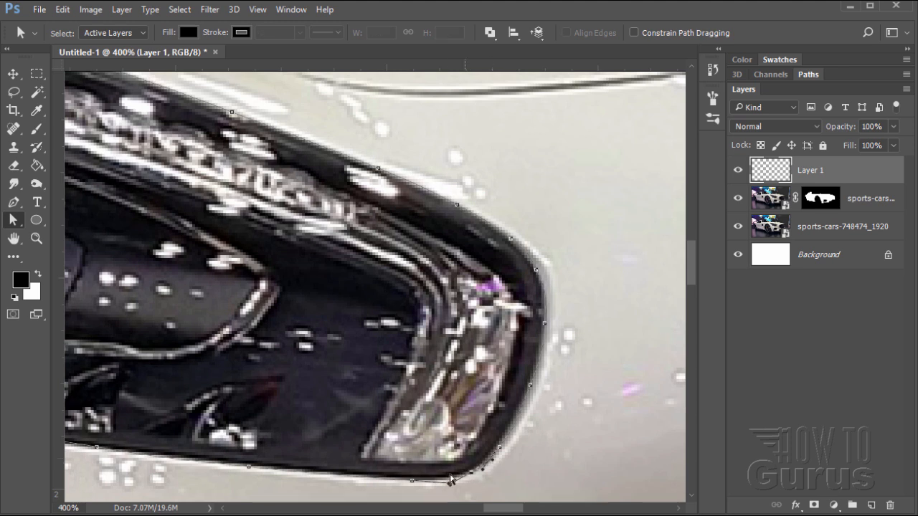
mouse_move(451, 485)
mouse_down()
mouse_move(402, 483)
mouse_move(443, 481)
mouse_up()
Adjust the anchors and handles along the front and middle parts of the headlight's lower edge to fit its rim.
key(space)
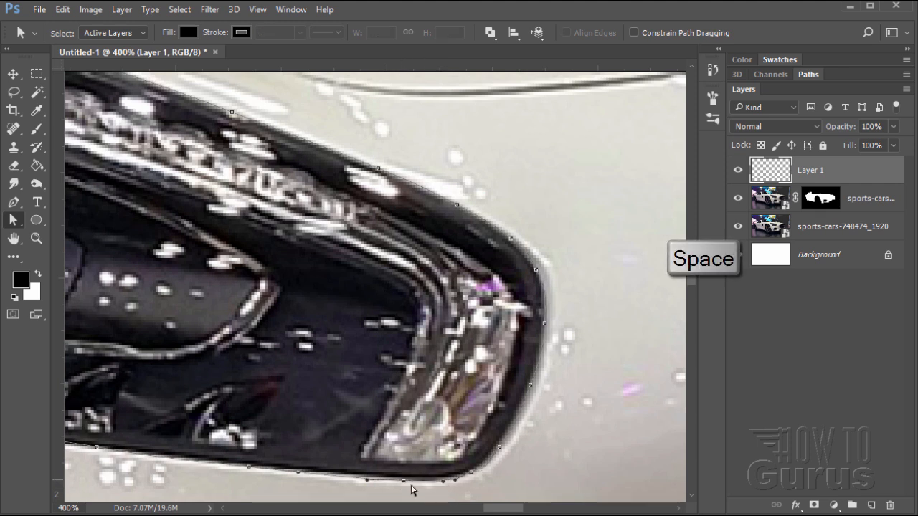
drag(335, 485, 420, 434)
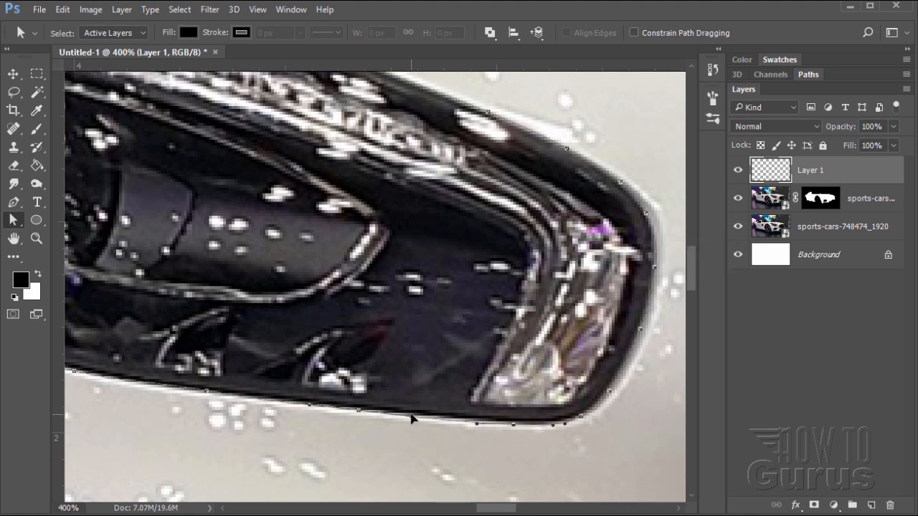
click(364, 413)
drag(364, 412, 412, 415)
key(space)
drag(258, 418, 380, 440)
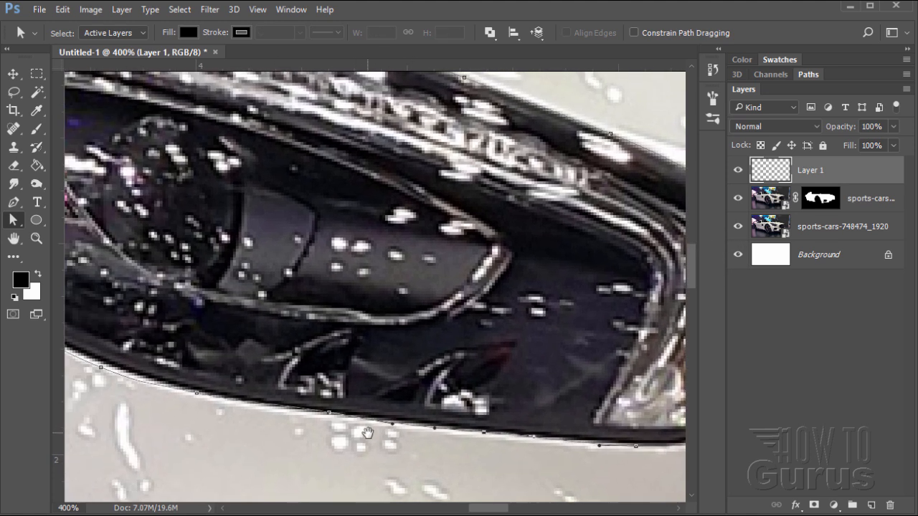
click(330, 414)
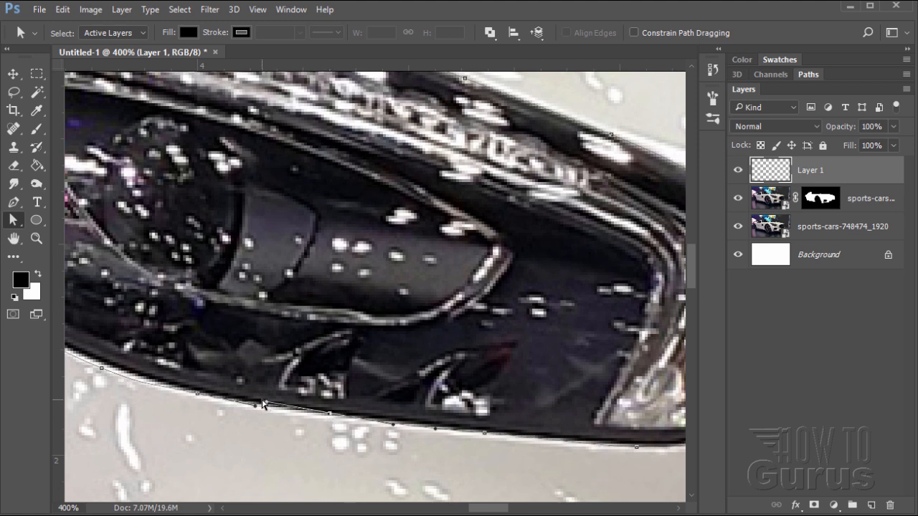
drag(264, 404, 272, 409)
click(193, 393)
Shift the anchors on the rising rear section of the headlight's lower edge so the path follows its curve.
key(space)
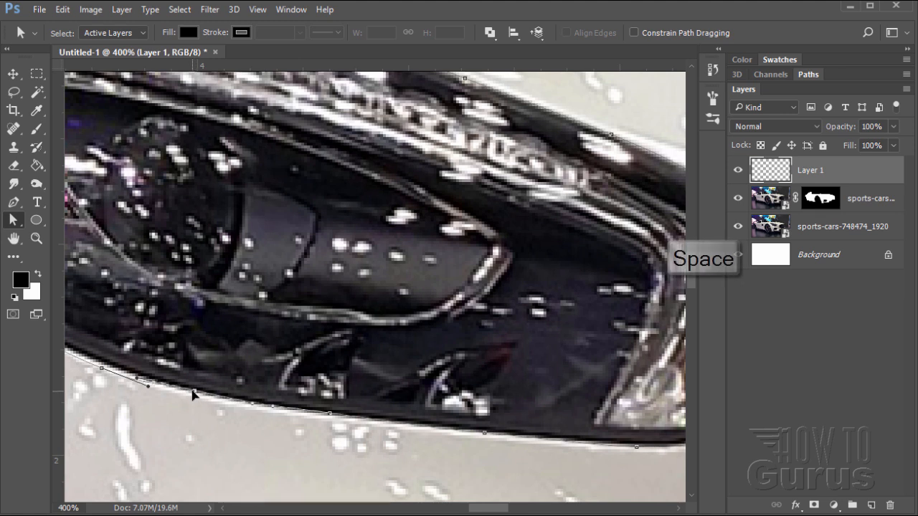
drag(160, 404, 390, 430)
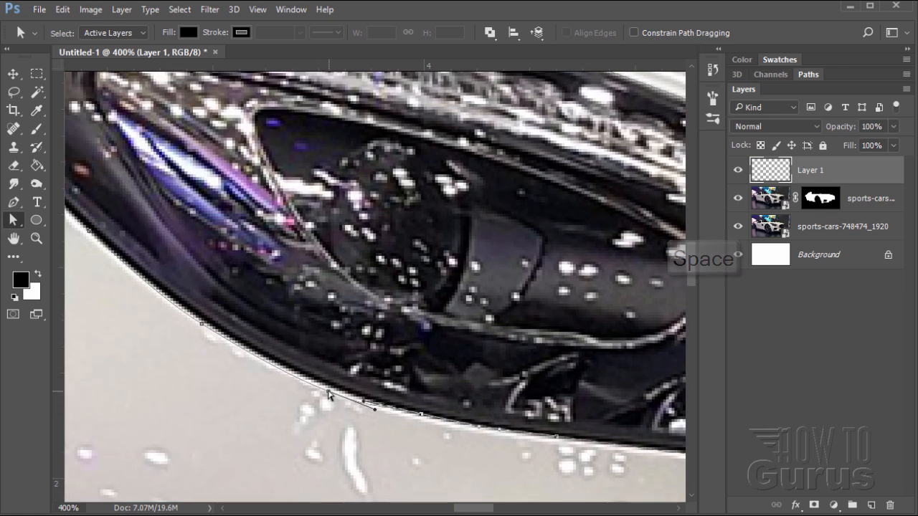
drag(327, 393, 307, 382)
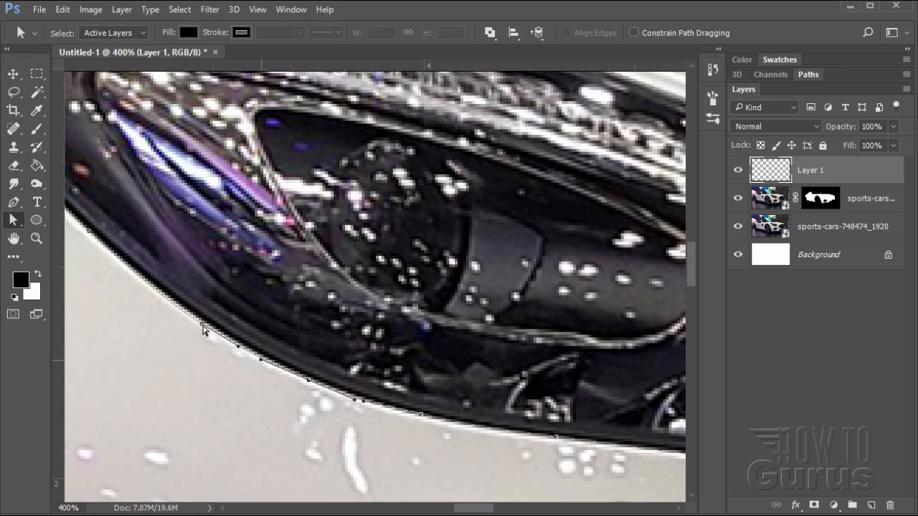
drag(201, 325, 185, 313)
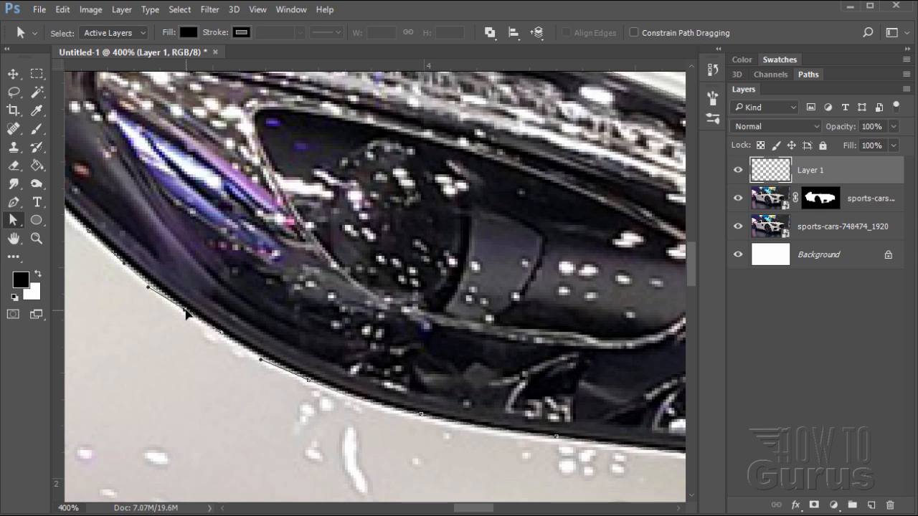
click(221, 339)
key(space)
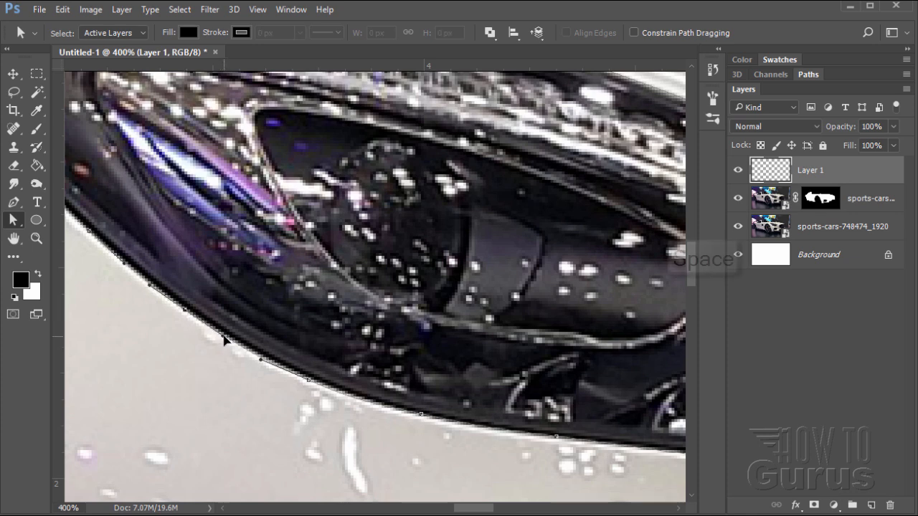
drag(147, 337, 288, 421)
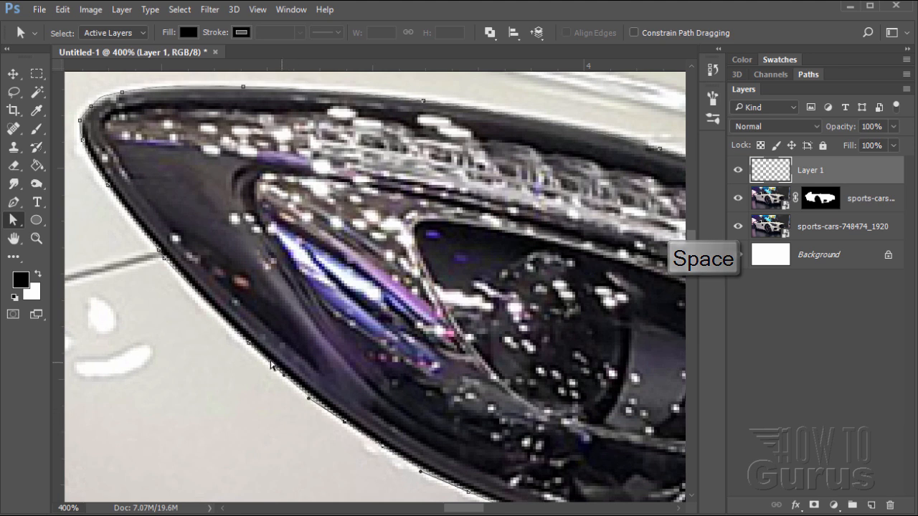
click(243, 343)
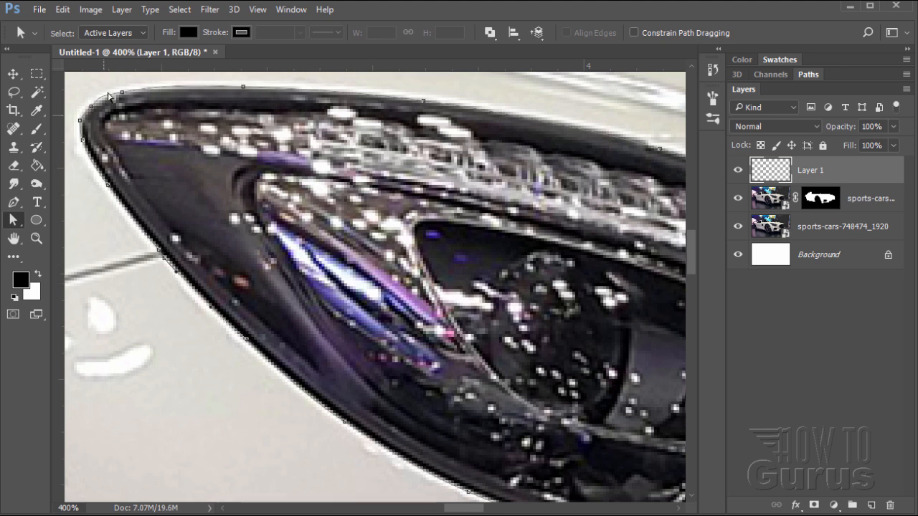
Convert the finished headlight path into a new anti-aliased selection with a feather radius of 1 pixel.
click(36, 238)
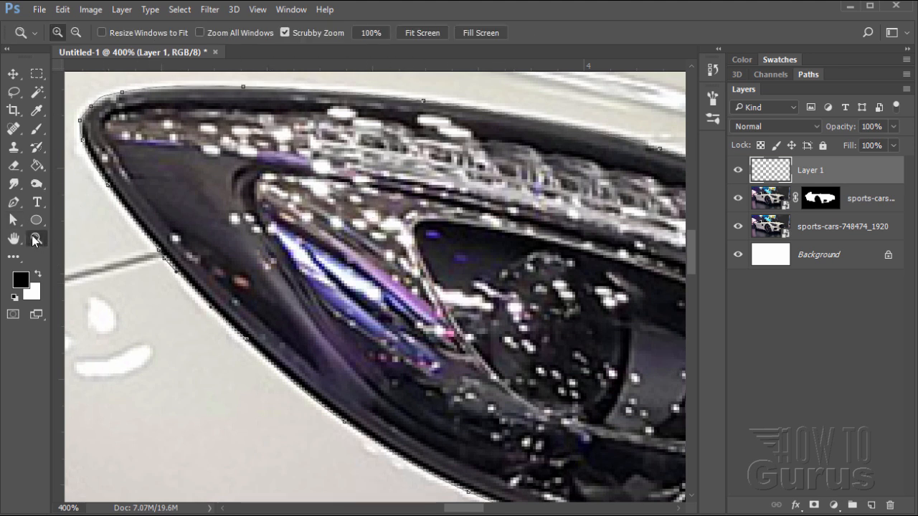
key(alt)
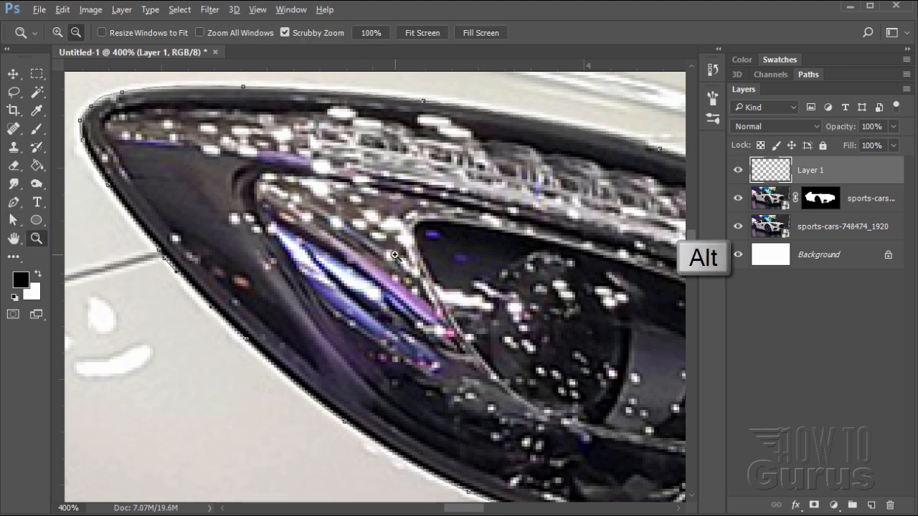
alt+click(360, 251)
alt+click(488, 281)
alt+click(572, 302)
alt+click(571, 303)
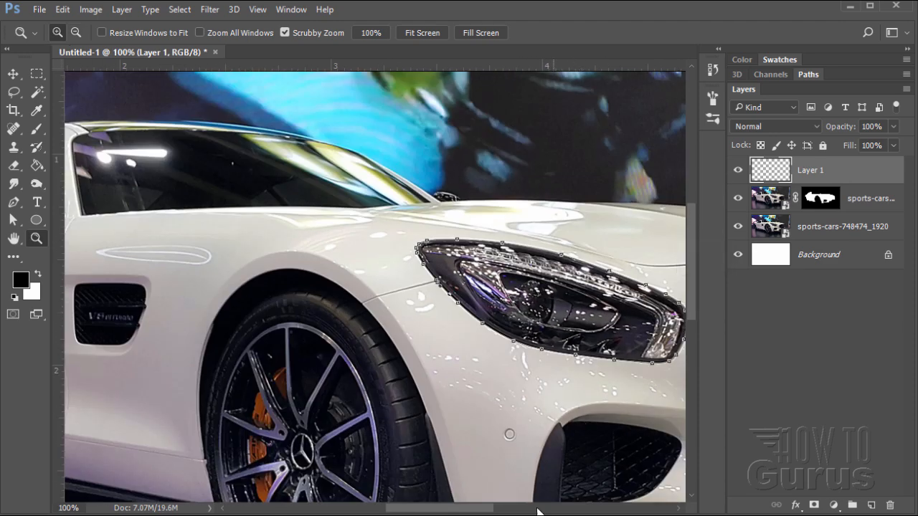
drag(471, 514, 512, 509)
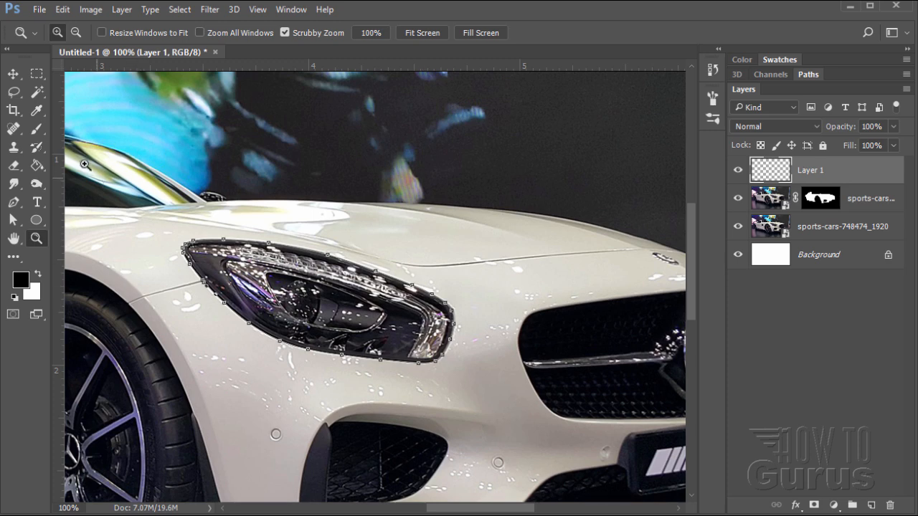
click(12, 219)
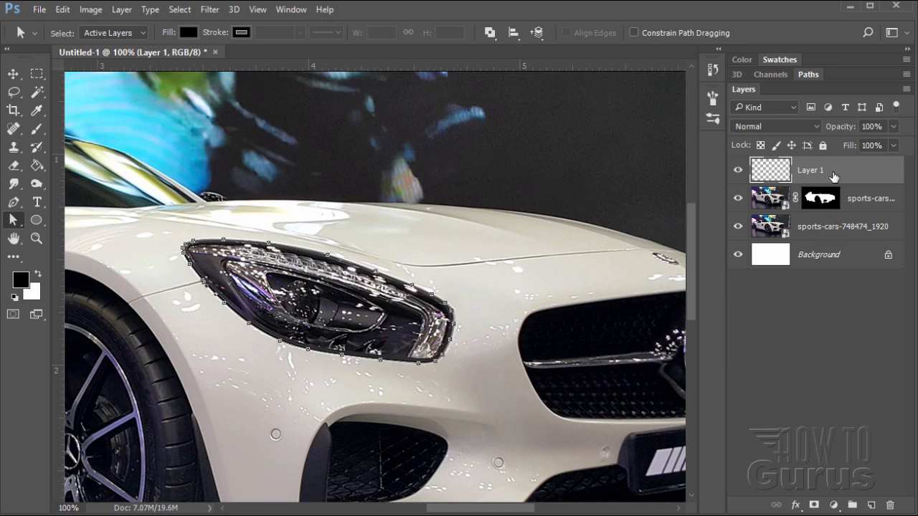
right_click(346, 313)
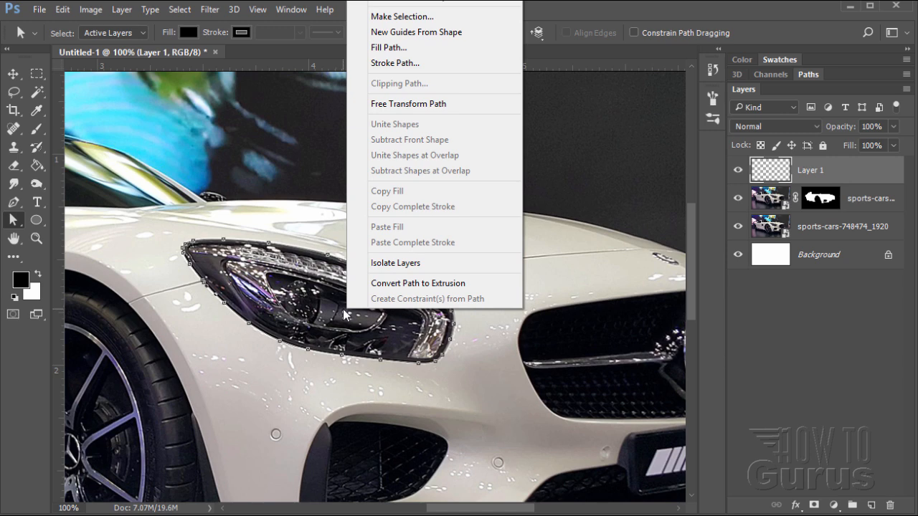
click(398, 16)
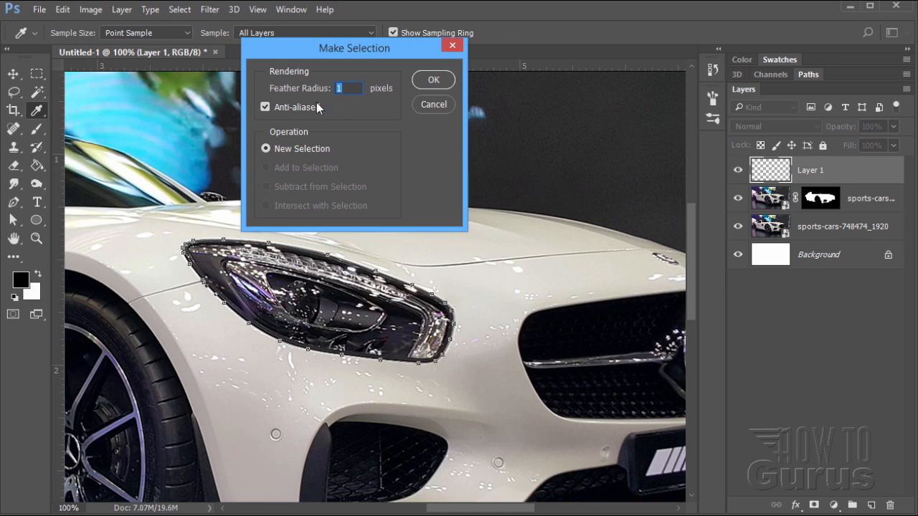
click(432, 79)
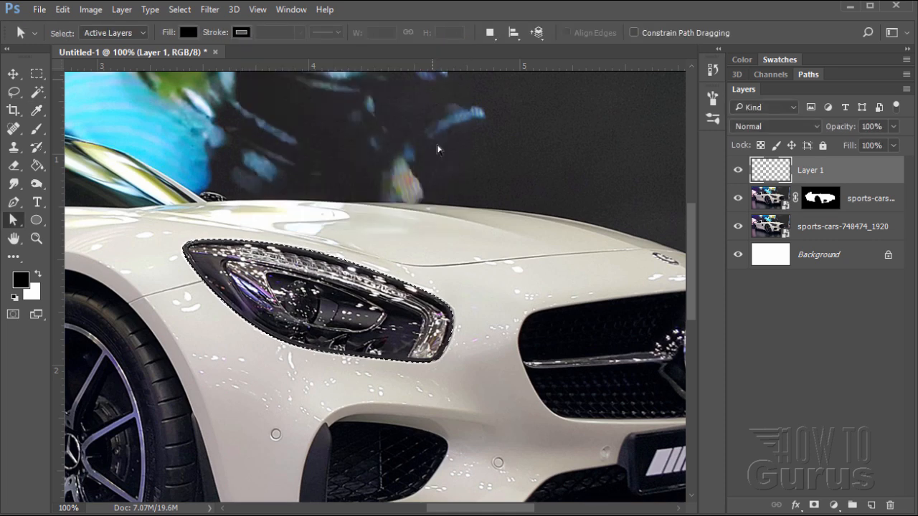
Target the car copy's layer mask and set up the Brush with the 55 px round tip at 49% hardness.
click(817, 198)
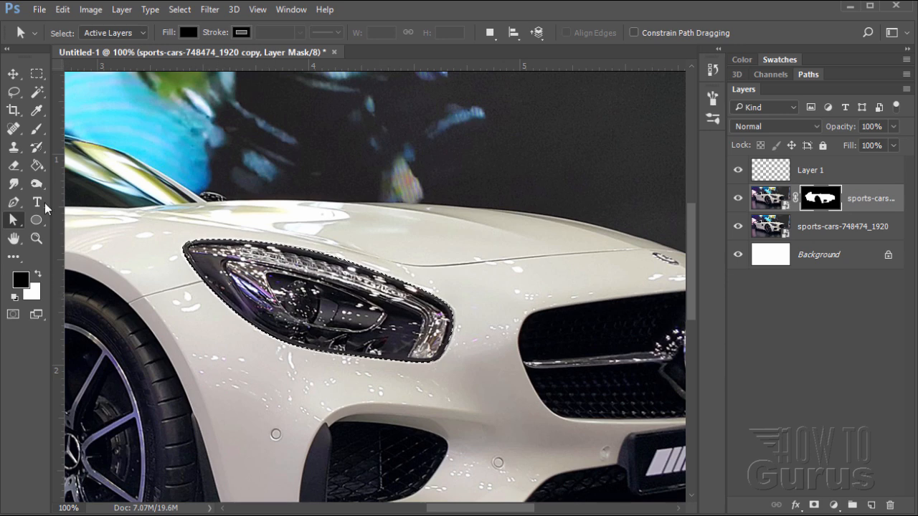
click(37, 129)
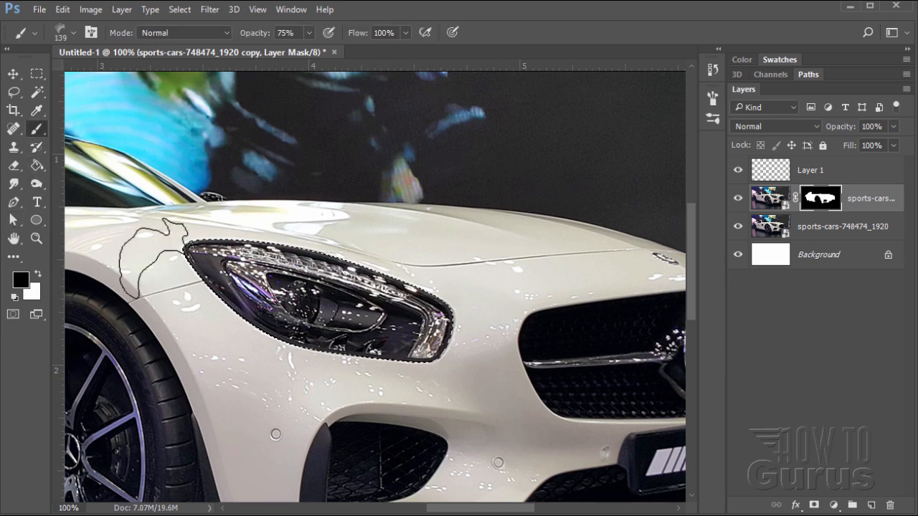
click(73, 32)
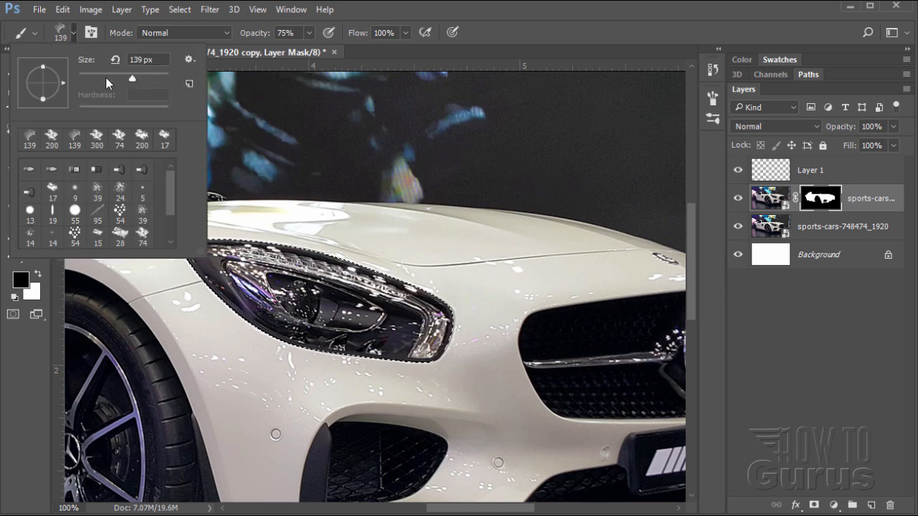
click(76, 213)
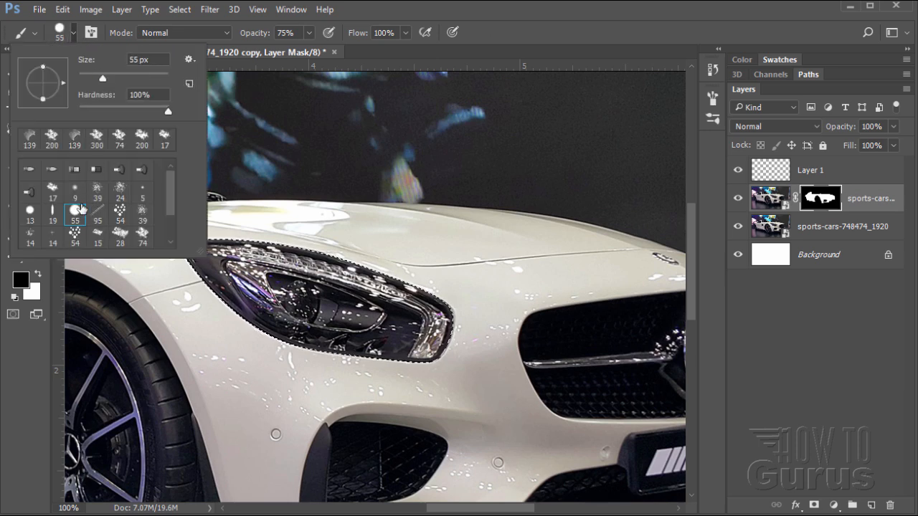
drag(170, 115, 123, 113)
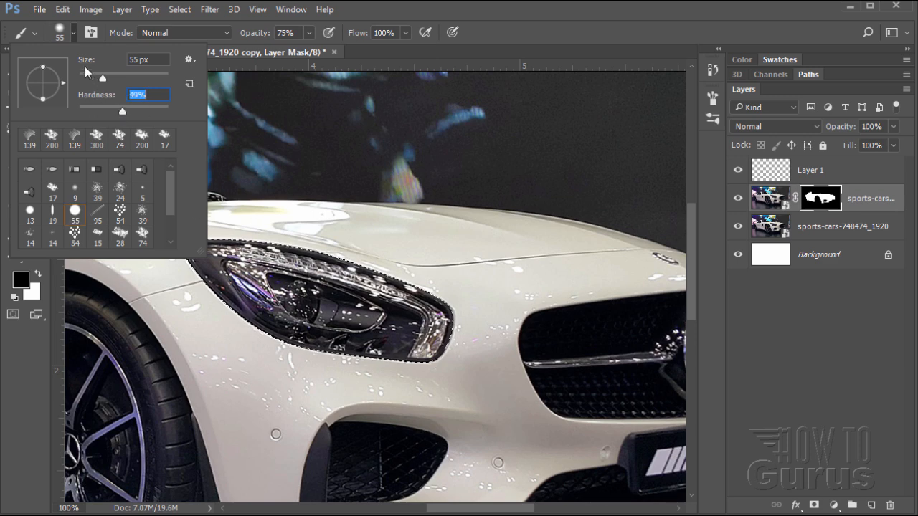
click(74, 33)
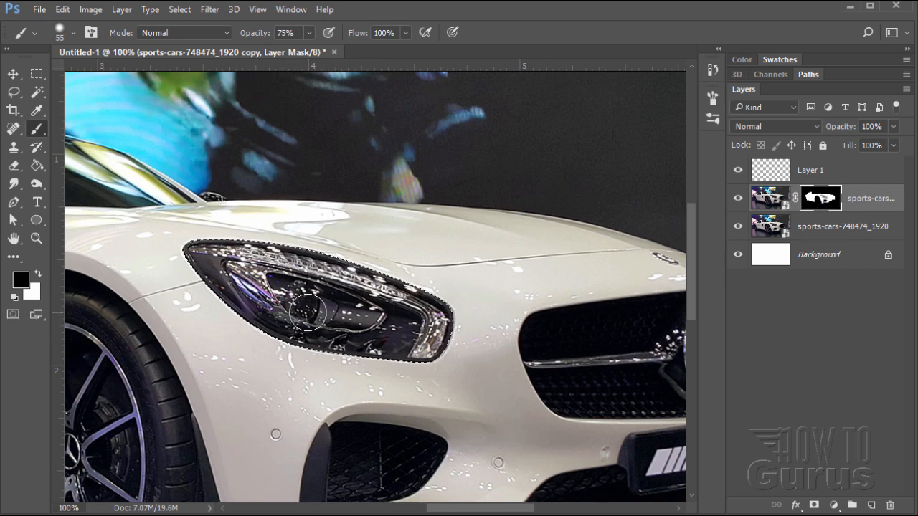
Set the brush opacity to 100% and paint black over the selected headlight on the car copy's layer mask.
click(308, 32)
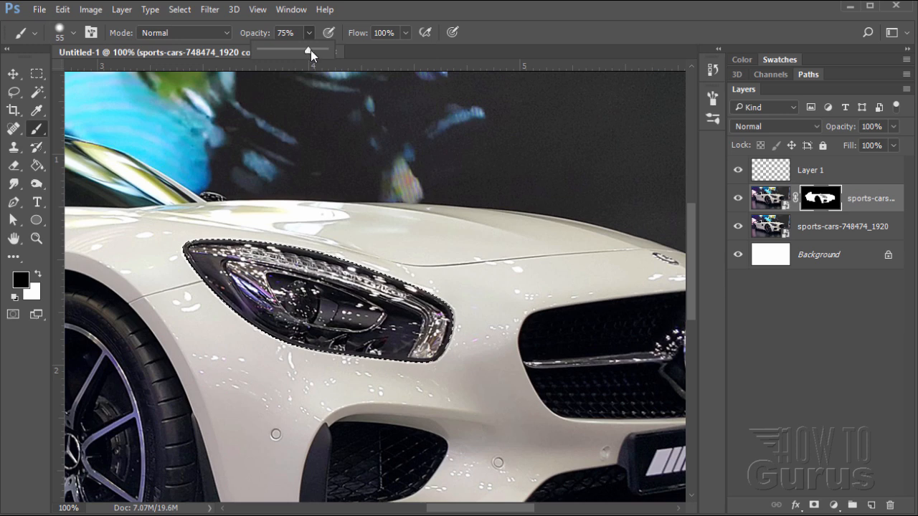
click(241, 220)
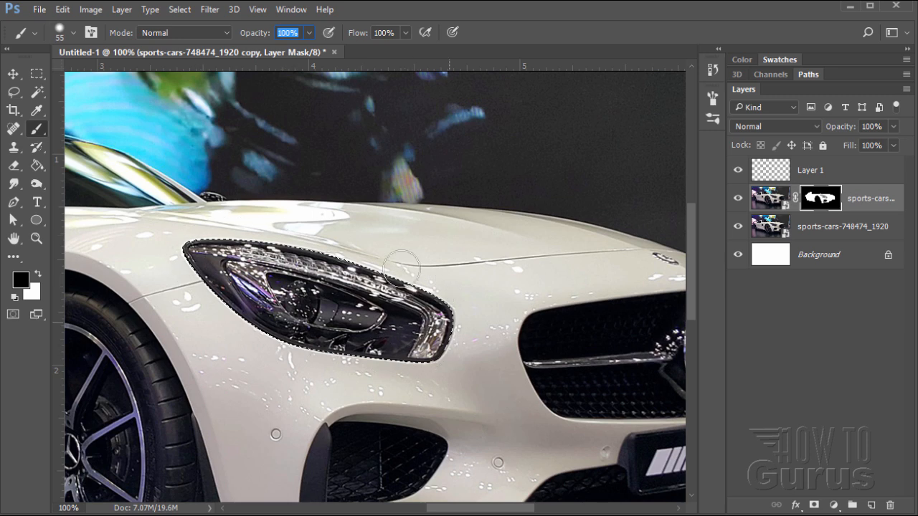
mouse_move(226, 281)
mouse_down()
mouse_move(262, 247)
mouse_move(340, 292)
mouse_move(376, 323)
mouse_up()
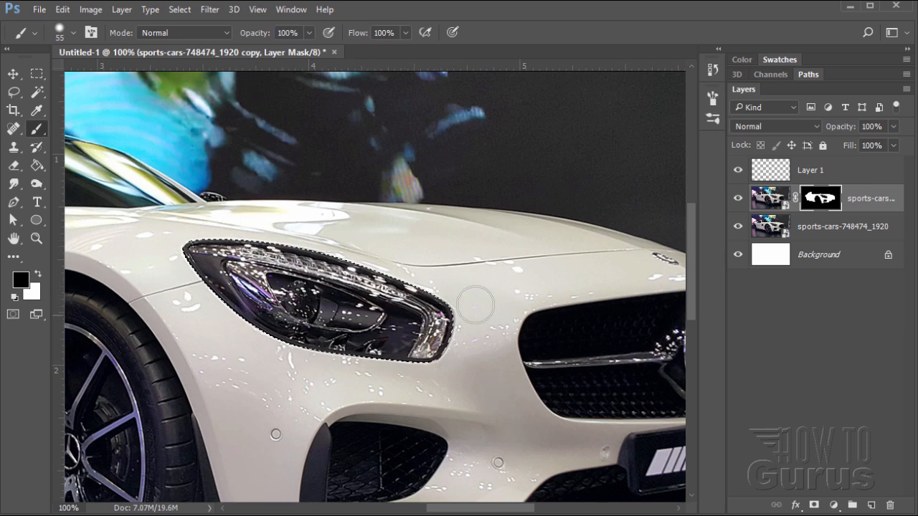
Hide the original car layer and paint the remaining headlight specks out of the mask with a 70 px brush.
click(738, 226)
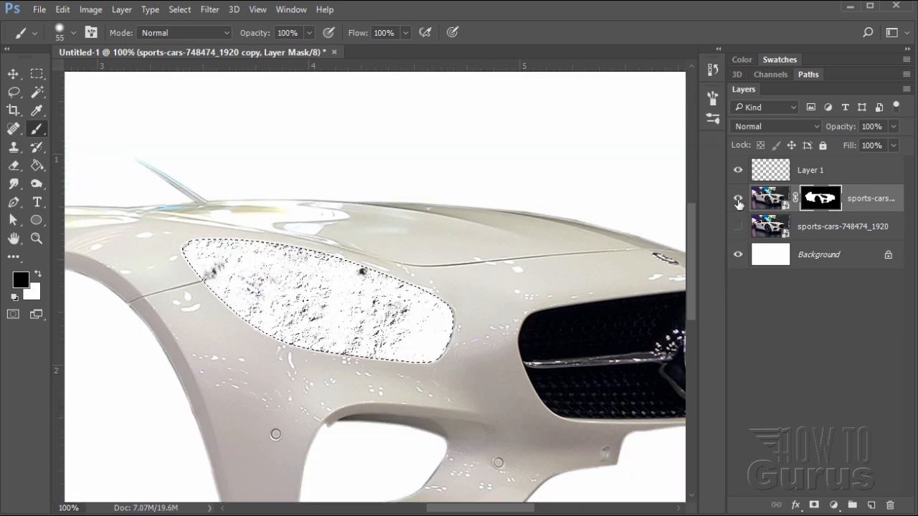
click(738, 200)
click(737, 199)
key(bracketright)
key(bracketright)
key(bracketright)
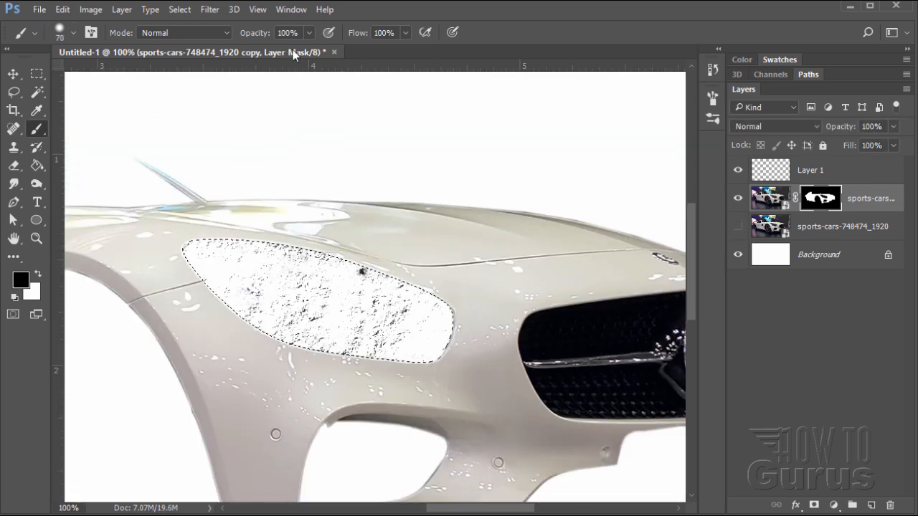
mouse_move(318, 312)
mouse_down()
mouse_move(247, 264)
mouse_move(338, 284)
mouse_move(366, 272)
mouse_move(239, 246)
mouse_move(328, 271)
mouse_move(185, 258)
mouse_move(288, 341)
mouse_move(371, 345)
mouse_move(348, 364)
mouse_move(346, 304)
mouse_move(310, 260)
mouse_move(201, 238)
mouse_move(298, 334)
mouse_up()
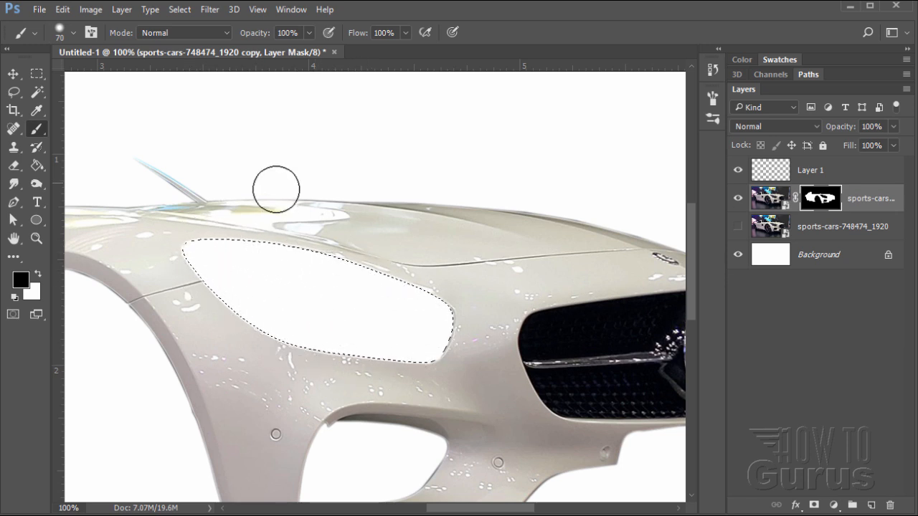
Clear the headlight selection and show the original car layer again.
click(180, 10)
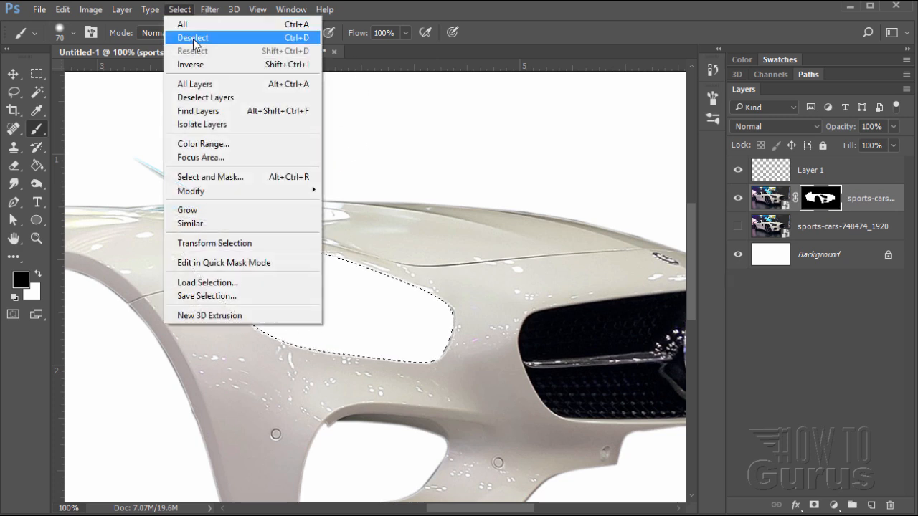
click(188, 38)
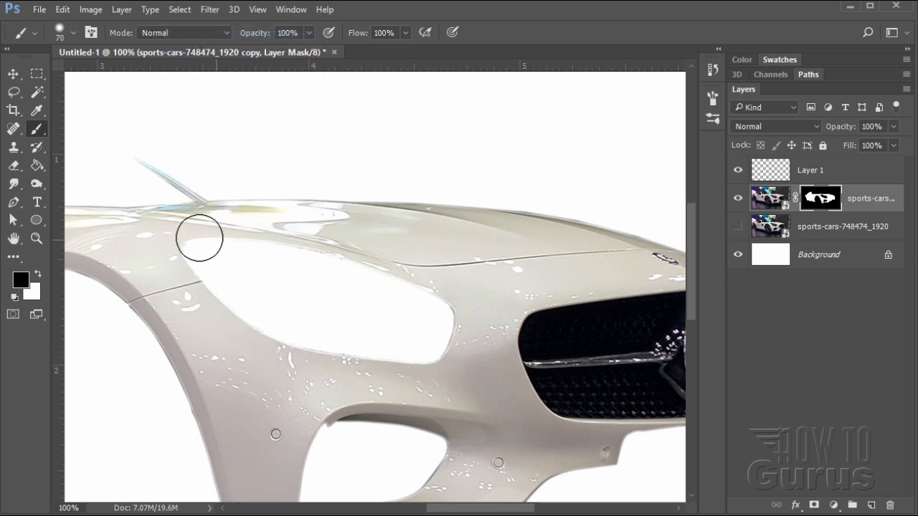
click(739, 228)
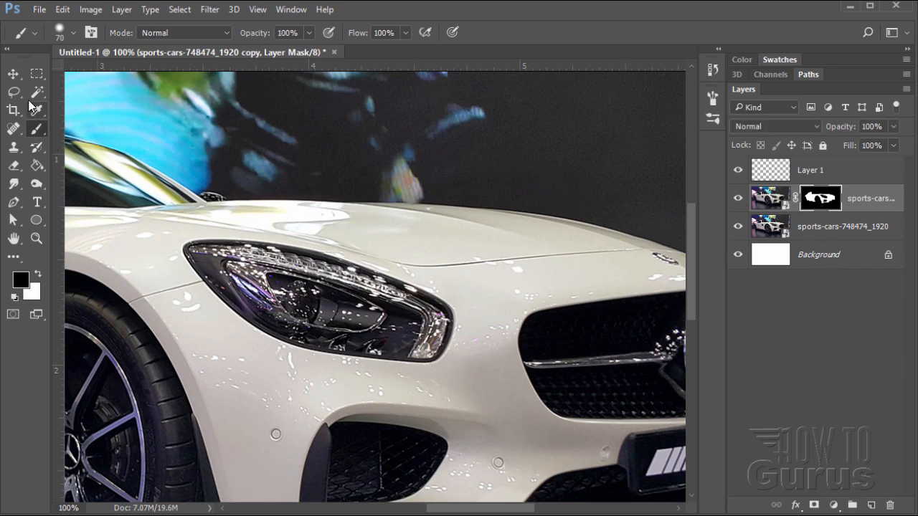
With the Pen tool ready, examine the grille, hood badge, door handle, side vent and wheel areas for parts still to mask out.
click(13, 202)
key(space)
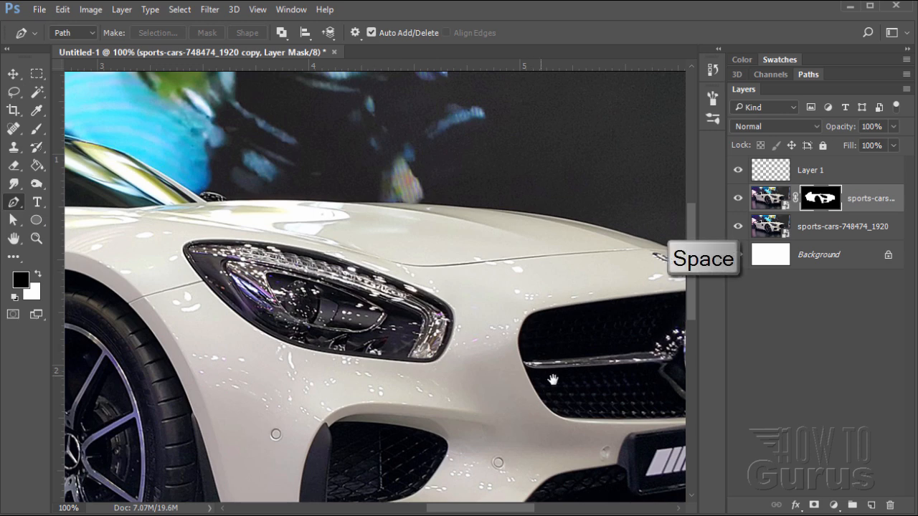
drag(609, 377, 369, 331)
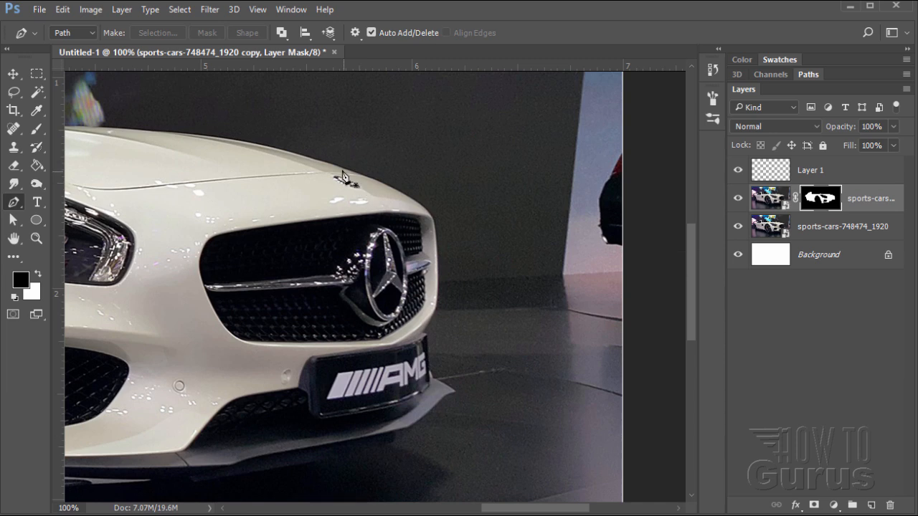
key(space)
drag(323, 252, 568, 335)
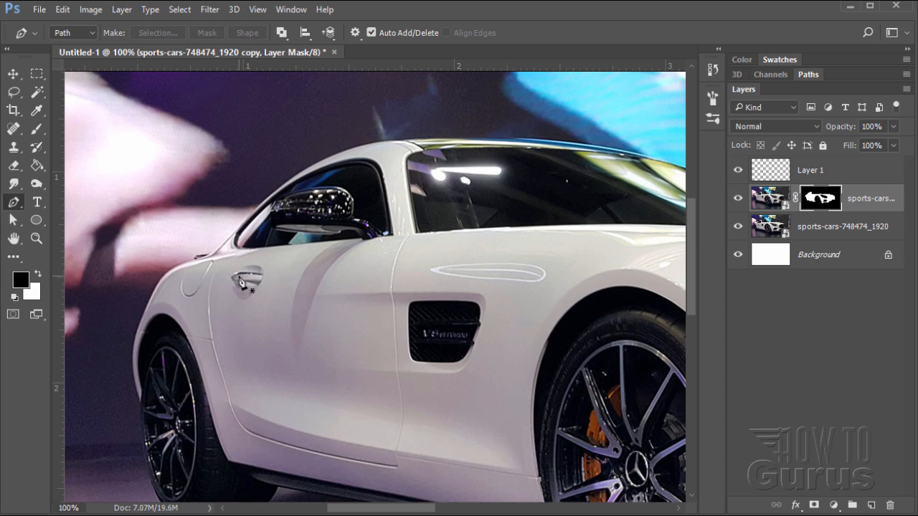
key(space)
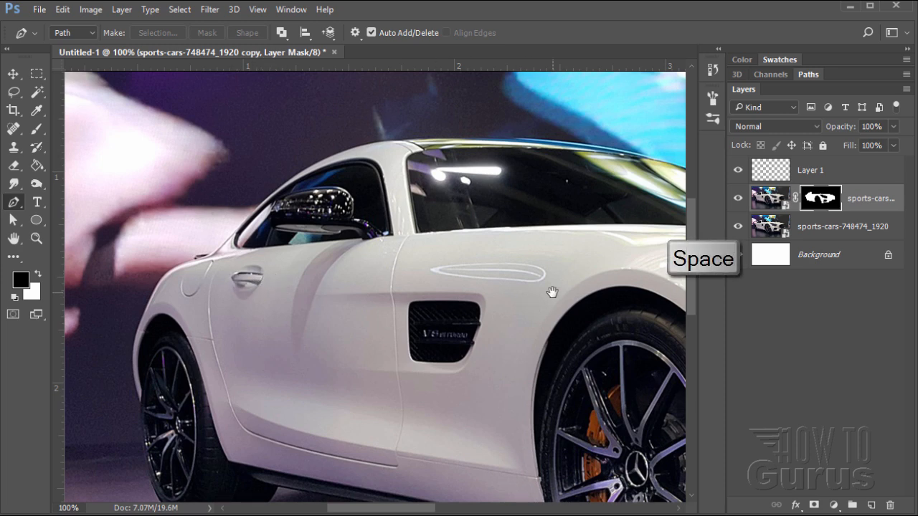
drag(552, 293, 249, 278)
drag(513, 347, 335, 336)
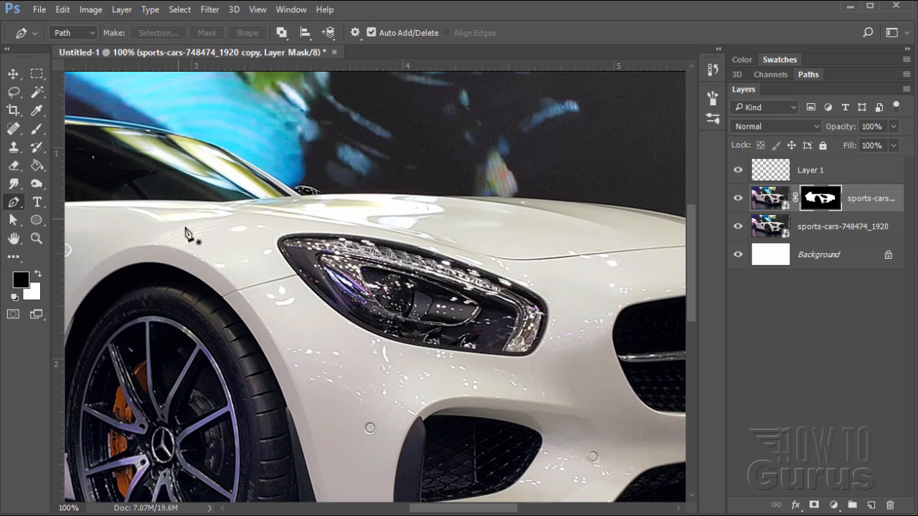
key(space)
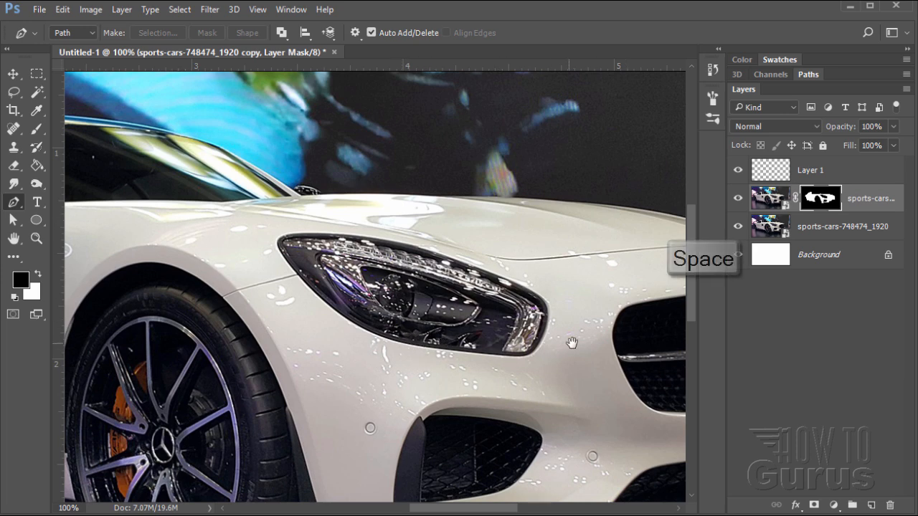
drag(571, 344, 404, 324)
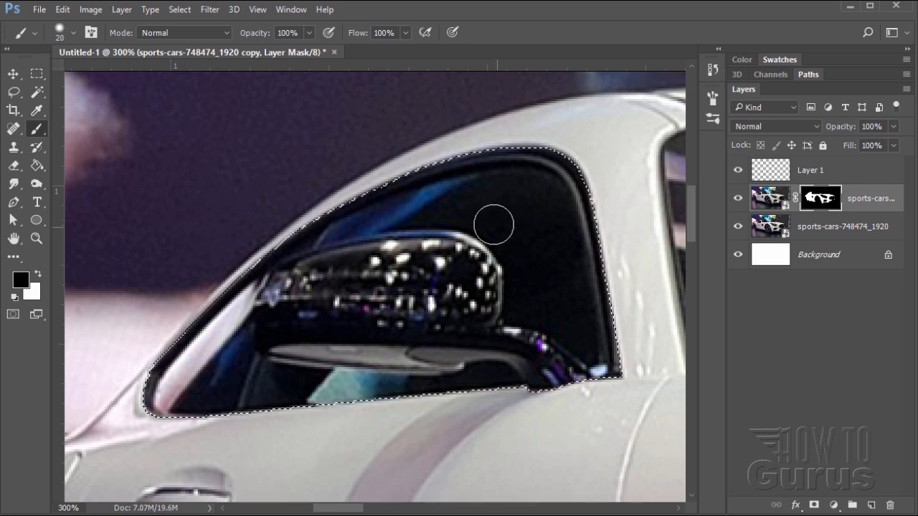
Paint the selected side window out of the mask with the 20 px brush while the original car layer is hidden, and deselect.
click(738, 228)
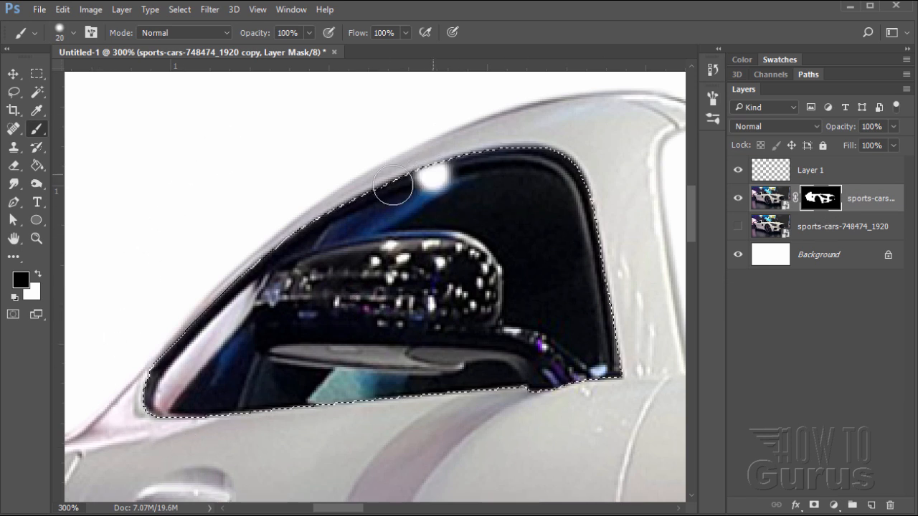
mouse_move(393, 186)
mouse_down()
mouse_move(187, 312)
mouse_move(145, 369)
mouse_move(162, 354)
mouse_move(150, 414)
mouse_move(215, 419)
mouse_move(354, 395)
mouse_move(247, 412)
mouse_move(613, 372)
mouse_move(602, 374)
mouse_move(585, 192)
mouse_move(558, 158)
mouse_move(480, 156)
mouse_move(423, 168)
mouse_move(355, 207)
mouse_move(376, 213)
mouse_move(247, 292)
mouse_move(314, 299)
mouse_move(223, 349)
mouse_move(128, 378)
mouse_move(180, 393)
mouse_move(404, 375)
mouse_move(310, 390)
mouse_move(297, 376)
mouse_move(416, 343)
mouse_move(417, 325)
mouse_move(352, 319)
mouse_move(326, 323)
mouse_move(587, 358)
mouse_move(566, 363)
mouse_move(555, 319)
mouse_move(529, 313)
mouse_move(543, 284)
mouse_move(421, 280)
mouse_move(361, 297)
mouse_move(412, 290)
mouse_move(414, 274)
mouse_move(554, 242)
mouse_move(458, 244)
mouse_move(485, 206)
mouse_move(436, 219)
mouse_move(427, 204)
mouse_move(578, 222)
mouse_move(551, 165)
mouse_move(407, 163)
mouse_move(309, 213)
mouse_move(221, 290)
mouse_move(158, 371)
mouse_move(142, 411)
mouse_move(602, 387)
mouse_move(619, 340)
mouse_move(612, 230)
mouse_move(457, 133)
mouse_up()
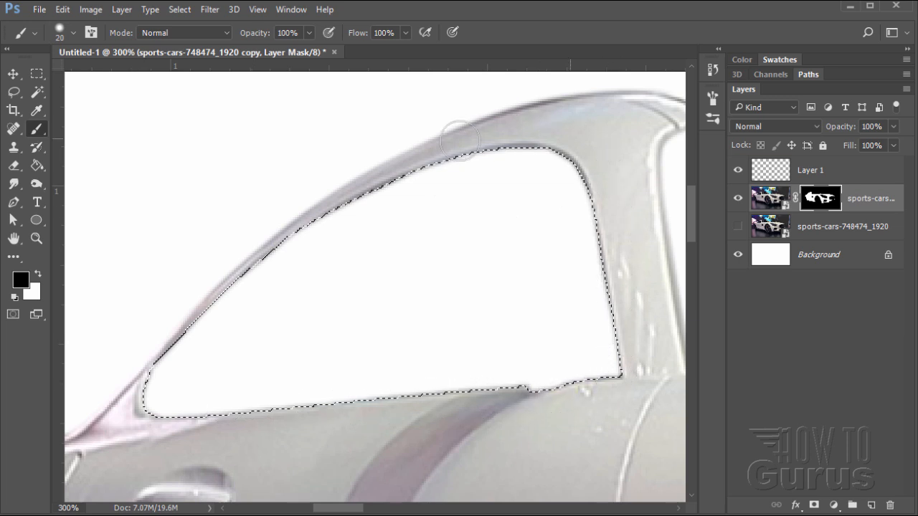
click(183, 10)
click(180, 35)
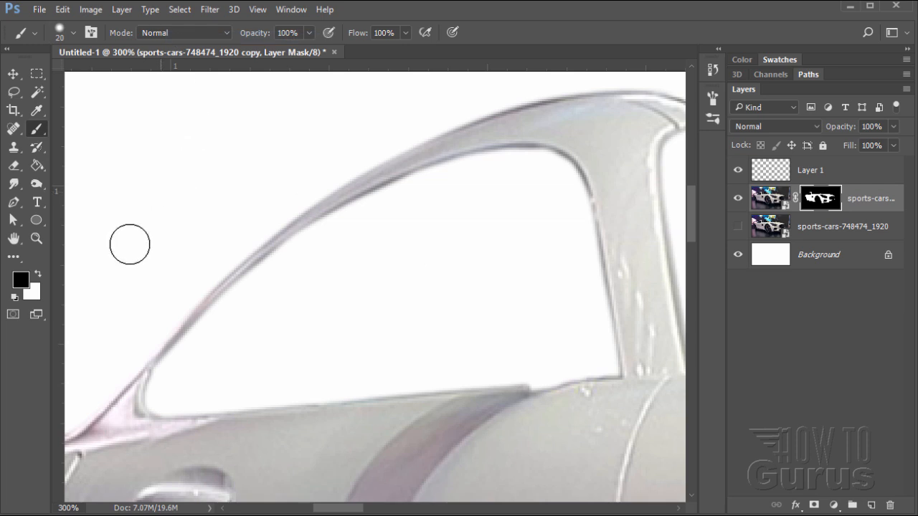
Fit the whole image in view and toggle the original car layer's visibility to check the isolated body.
key(z)
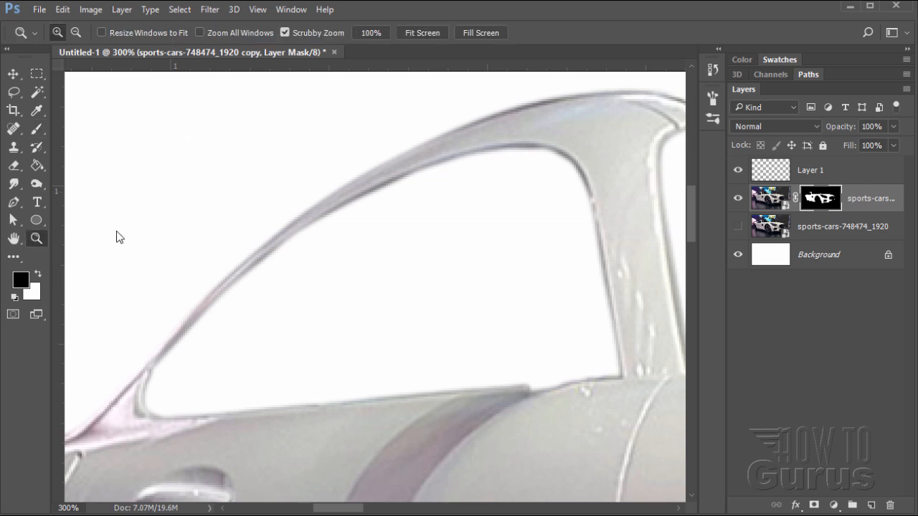
click(422, 33)
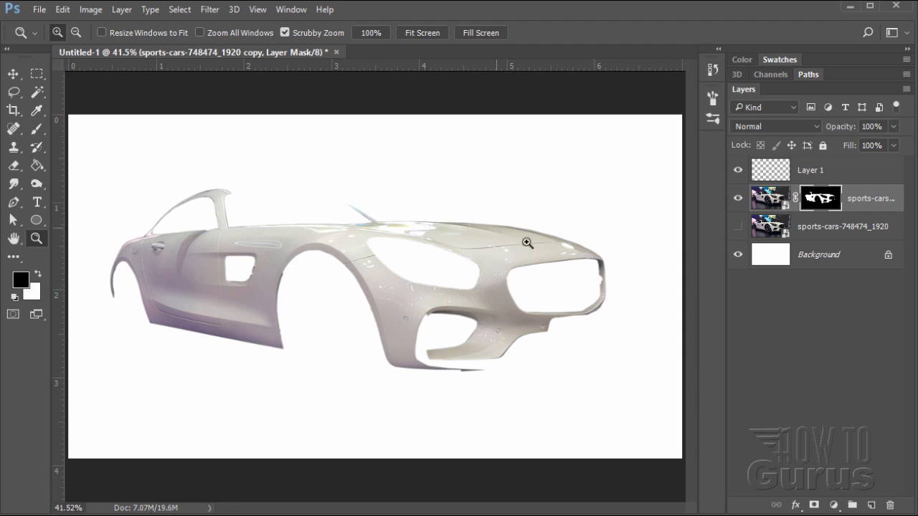
click(739, 228)
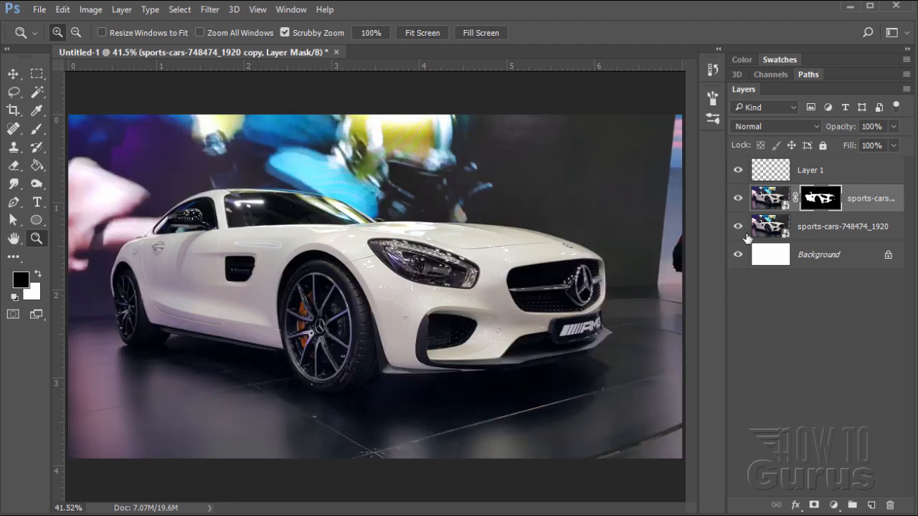
click(737, 227)
click(738, 228)
Delete the empty Layer 1 and hide the original car layer.
click(771, 172)
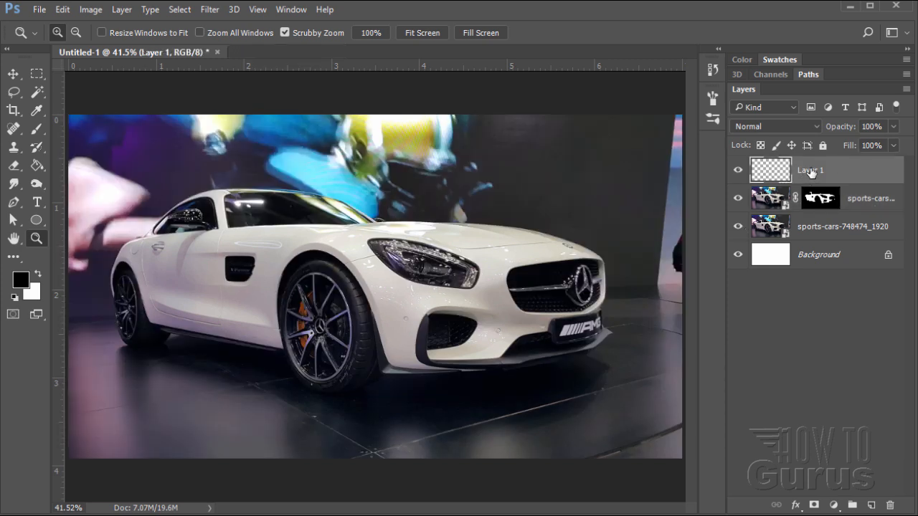
click(890, 505)
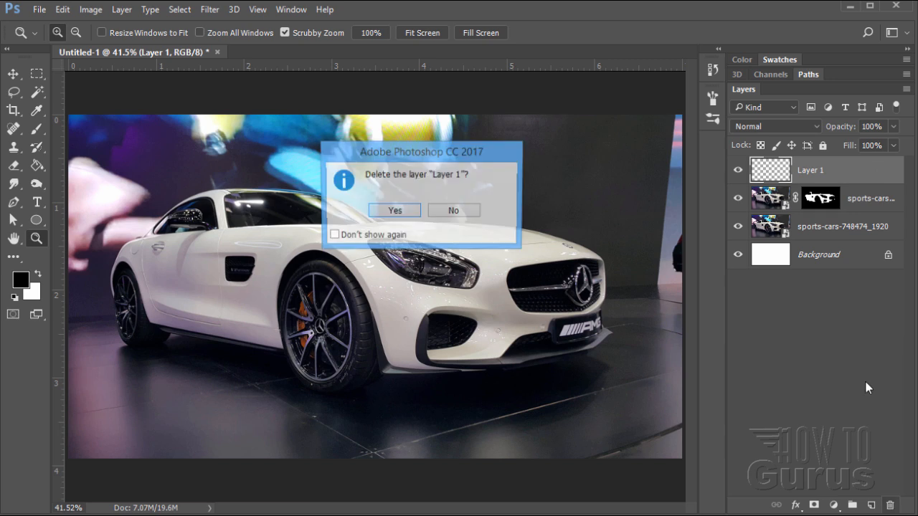
click(380, 210)
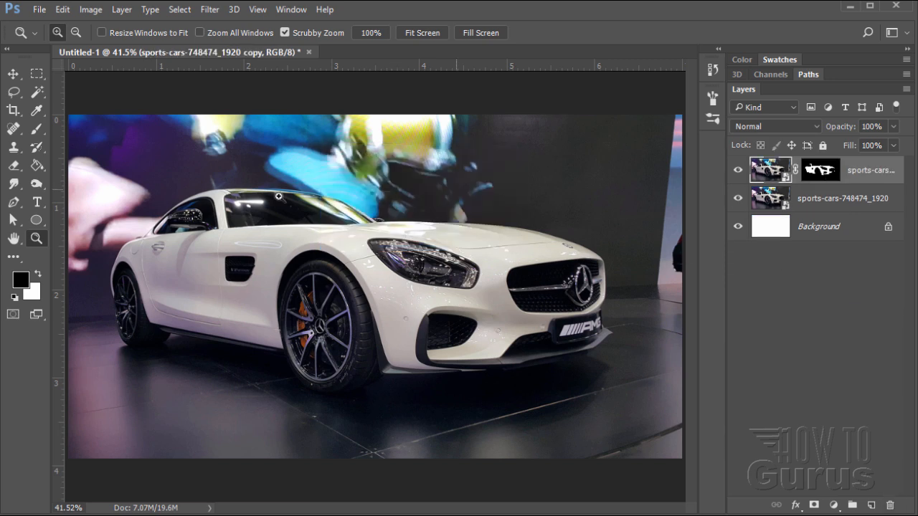
click(13, 74)
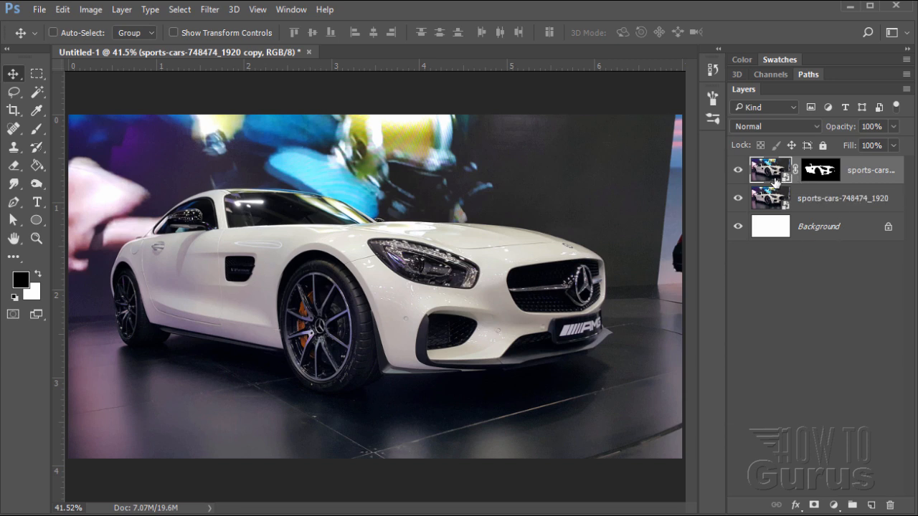
click(738, 199)
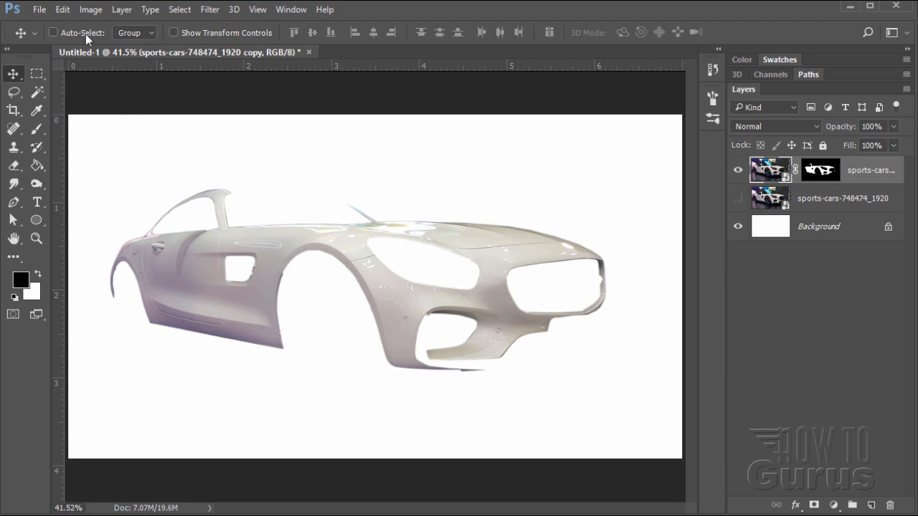
Apply a Black & White adjustment with the Default preset to the masked car copy, comparing it with the colour version.
click(90, 9)
mouse_move(106, 45)
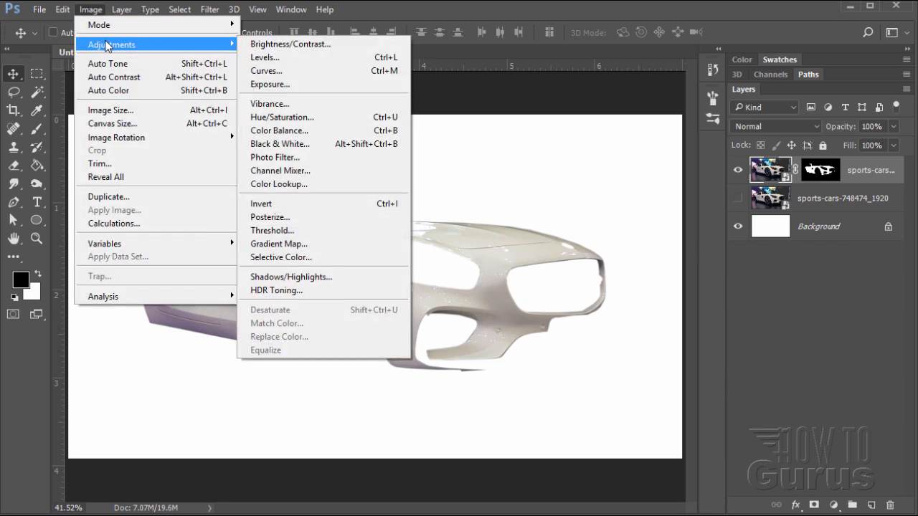
click(274, 143)
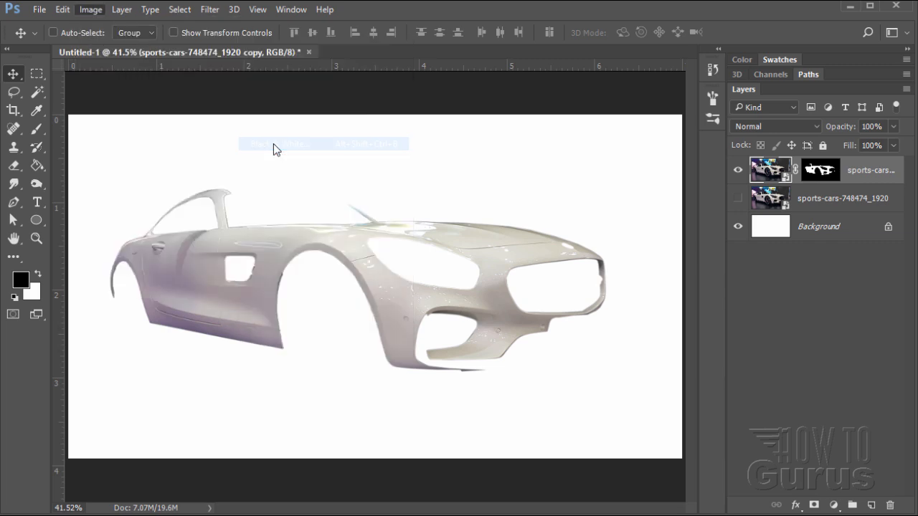
drag(351, 2, 646, 136)
click(779, 256)
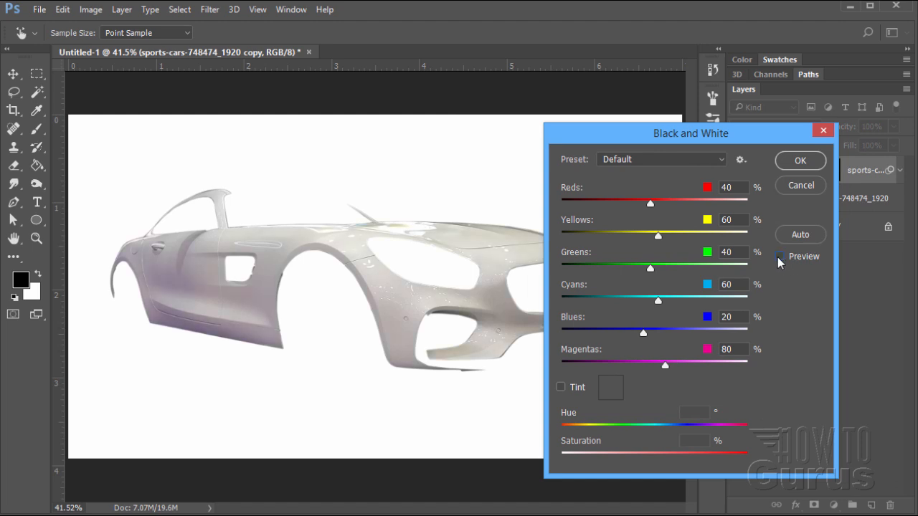
click(780, 256)
click(779, 256)
click(779, 256)
click(779, 256)
click(779, 257)
click(798, 162)
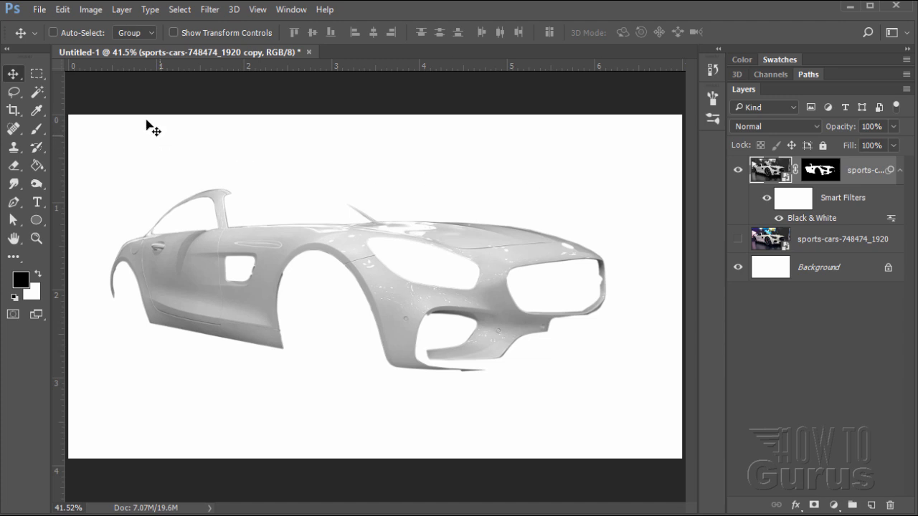
Add a Hue/Saturation adjustment layer clipped to the masked car copy, keeping the default layer name, and move its settings off the layer list.
click(122, 10)
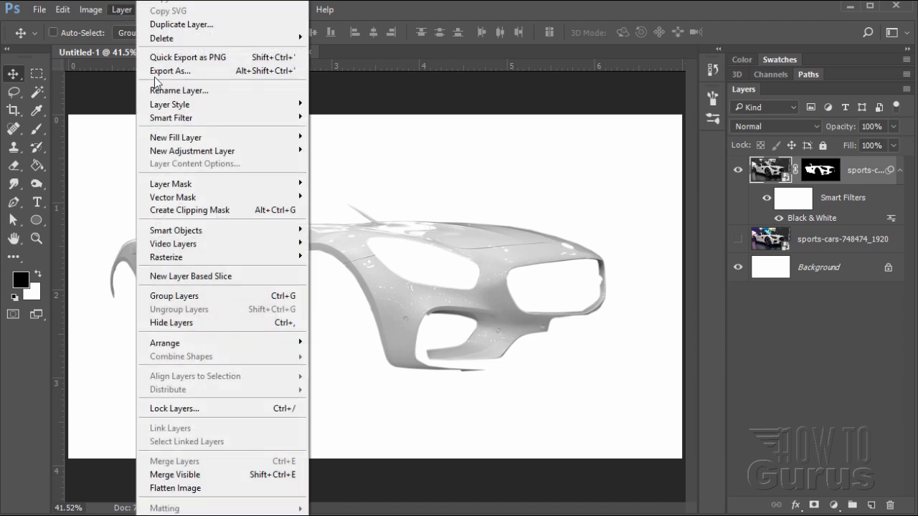
mouse_move(211, 153)
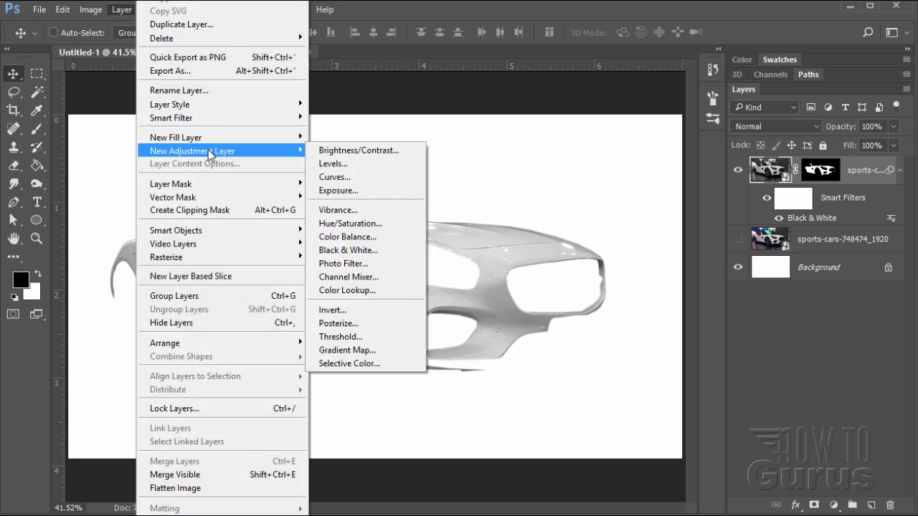
click(338, 225)
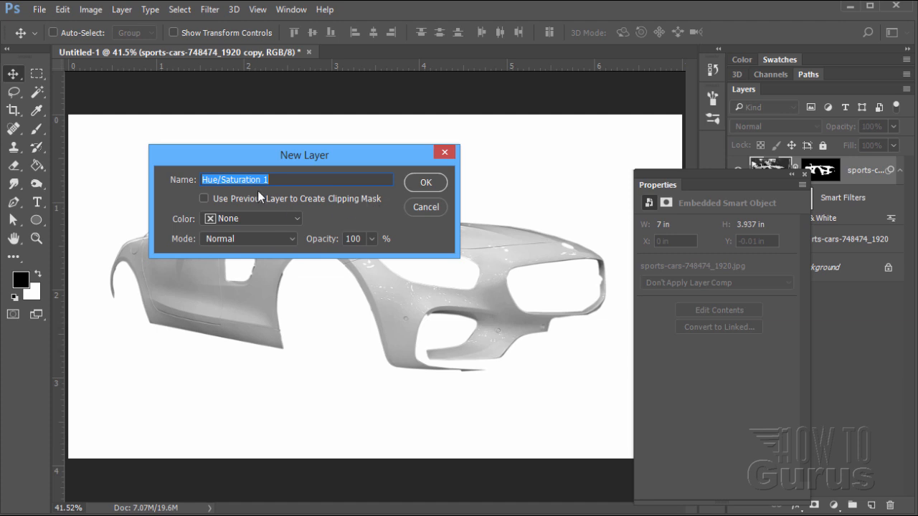
click(204, 199)
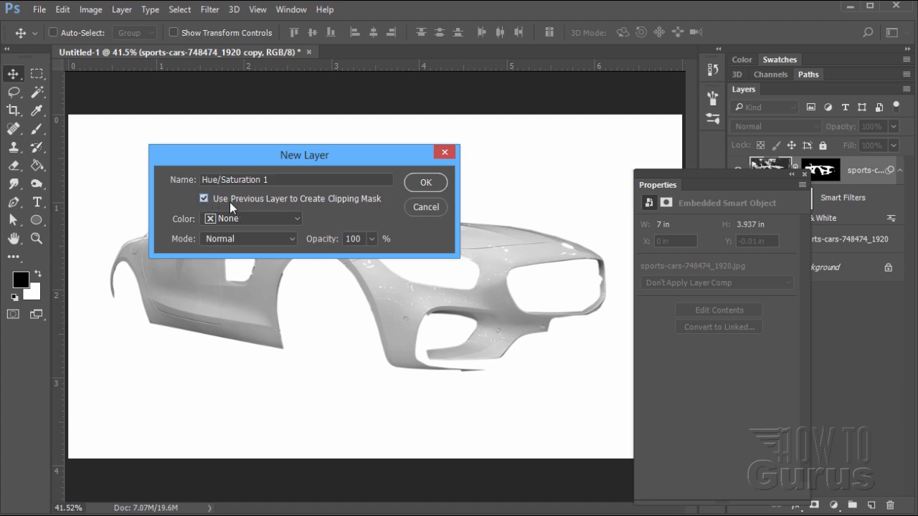
click(423, 183)
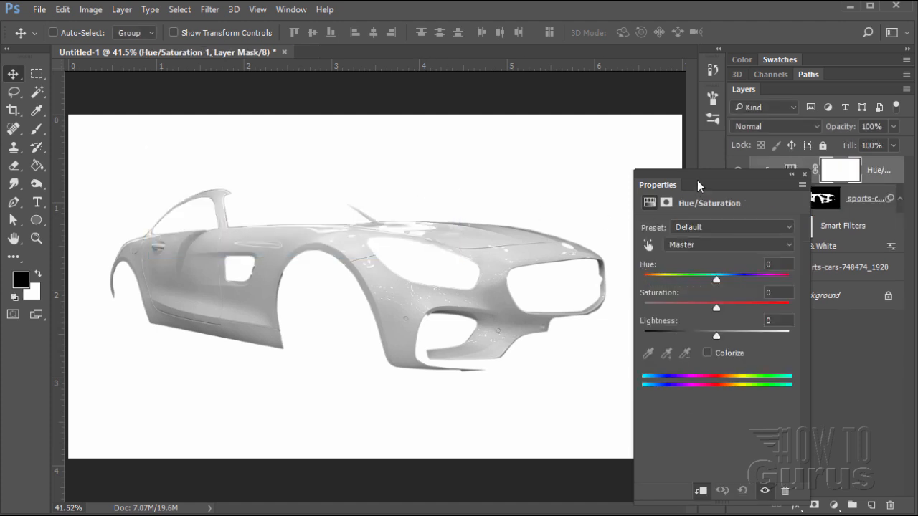
drag(697, 180, 627, 165)
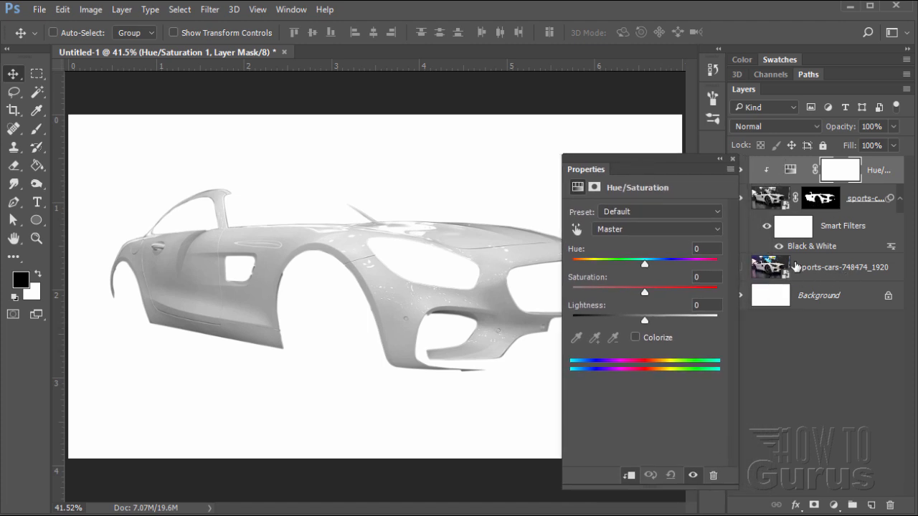
drag(676, 170, 636, 150)
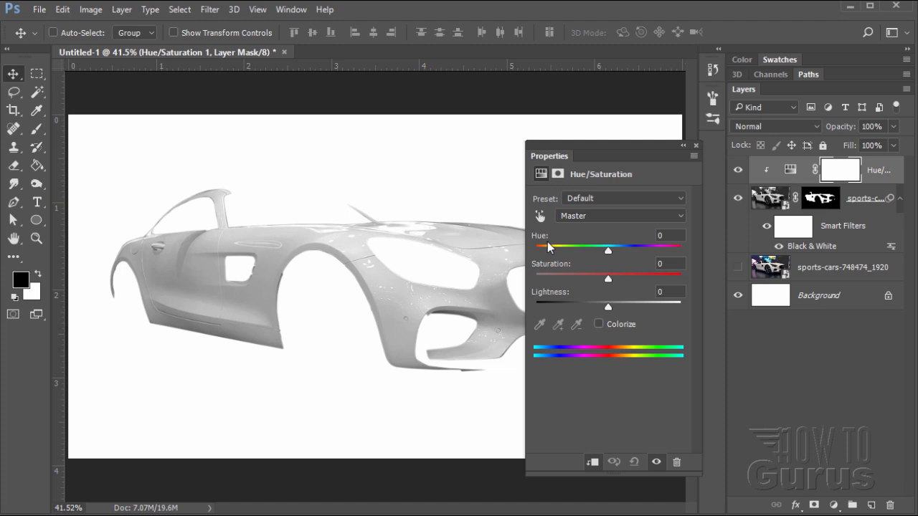
Colorize the car body with Hue 203, Saturation 100 and Lightness -52 in the Hue/Saturation layer, and close its settings.
click(672, 236)
text(203)
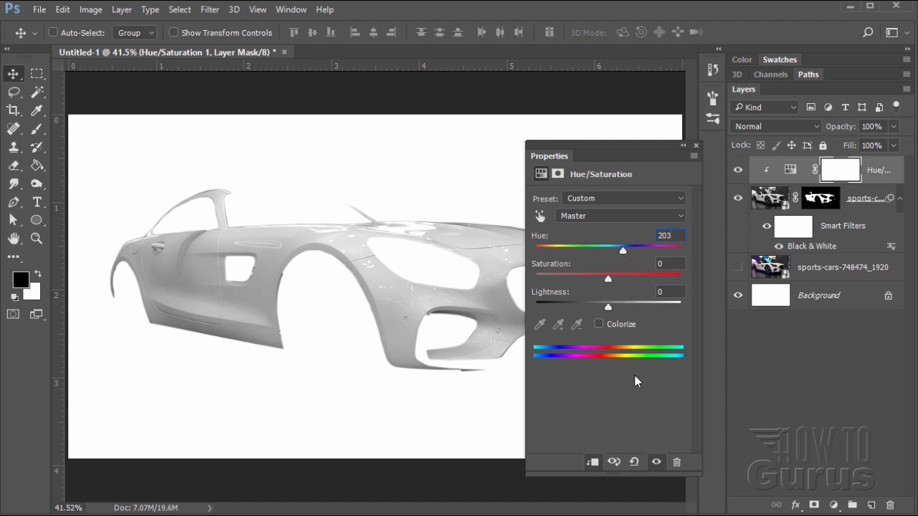
click(599, 325)
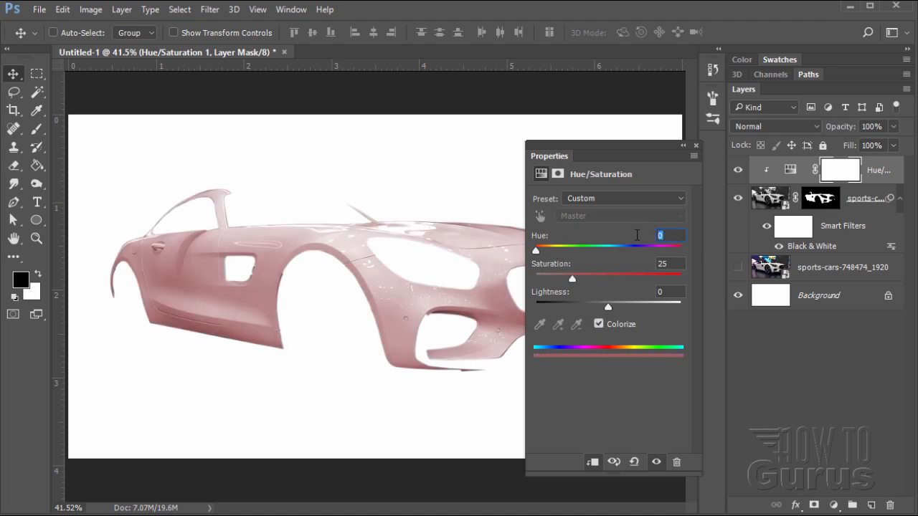
text(203)
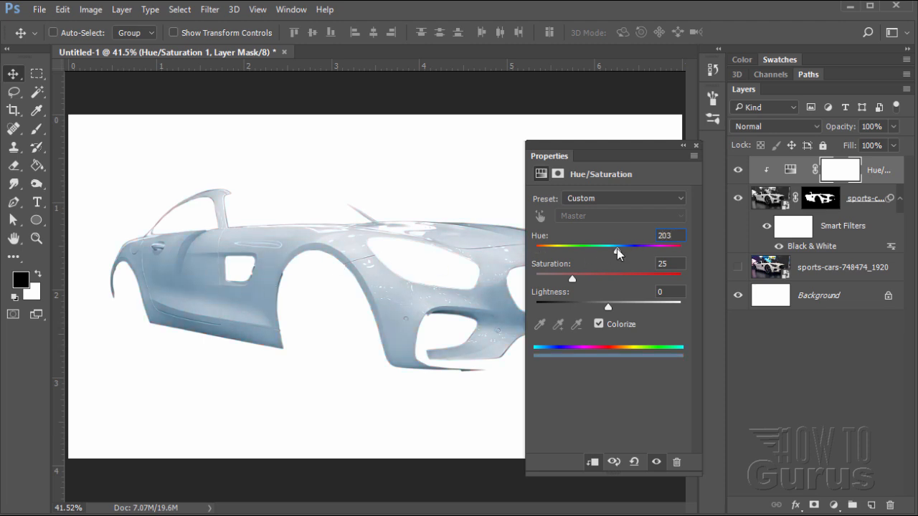
click(673, 265)
text(1)
text(-52)
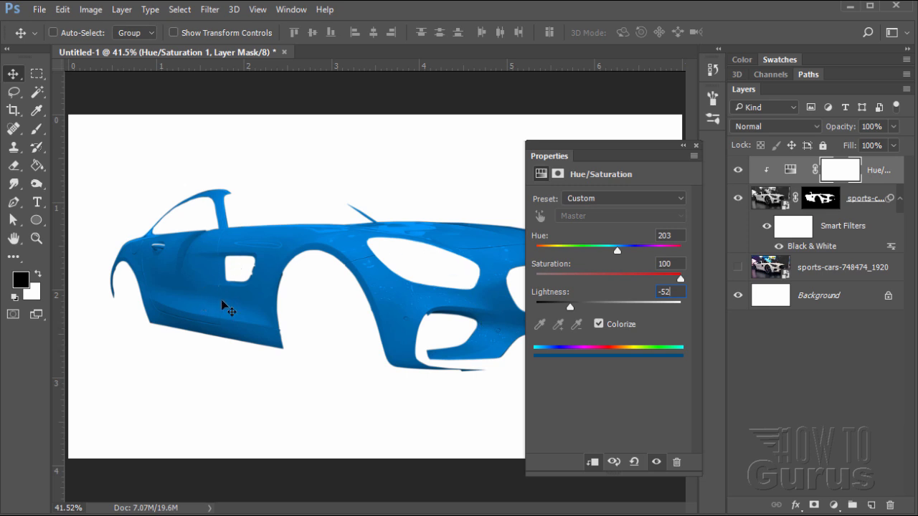
click(695, 145)
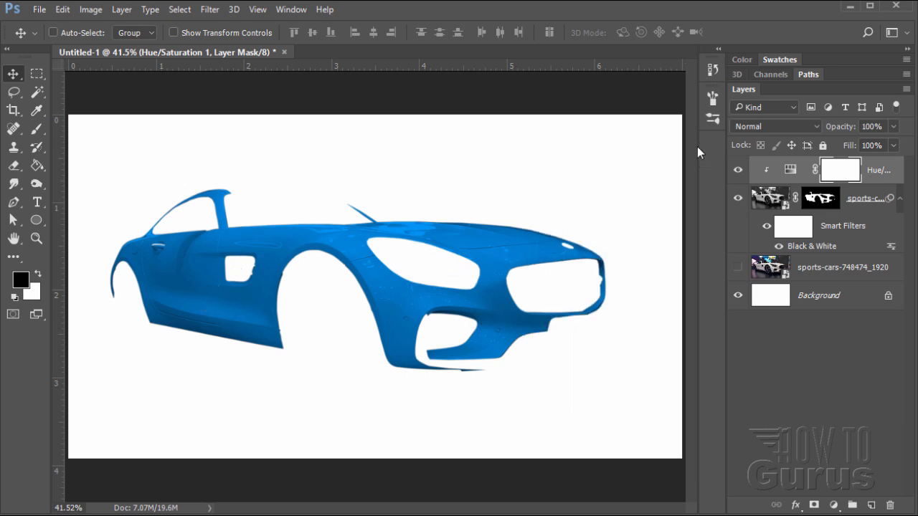
Show the original car layer and toggle the masked copy's visibility to compare the recoloured body with the original.
click(738, 268)
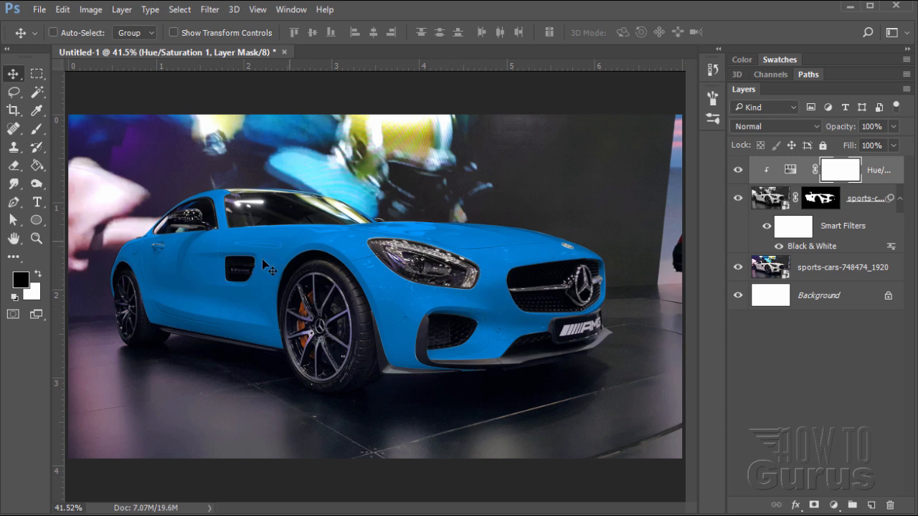
click(738, 198)
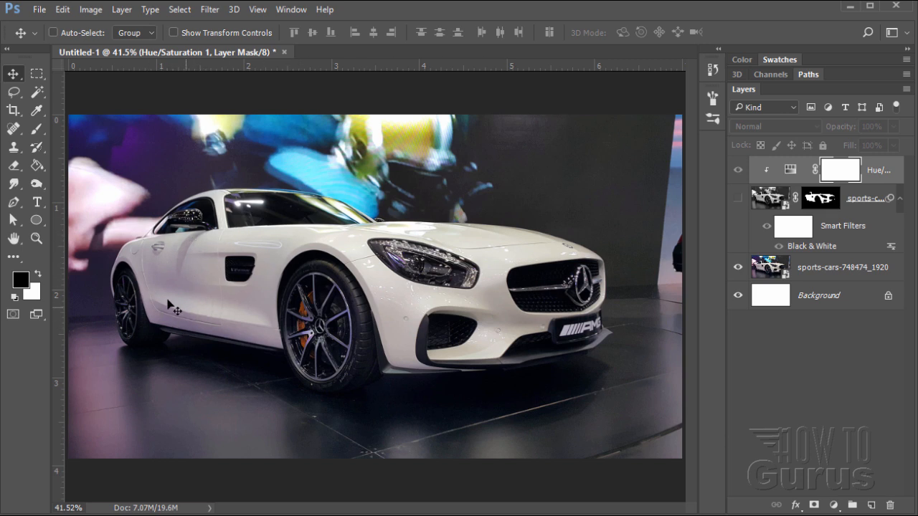
click(737, 198)
Set the masked car copy's blend mode to Hard Light, comparing it with Normal.
click(764, 204)
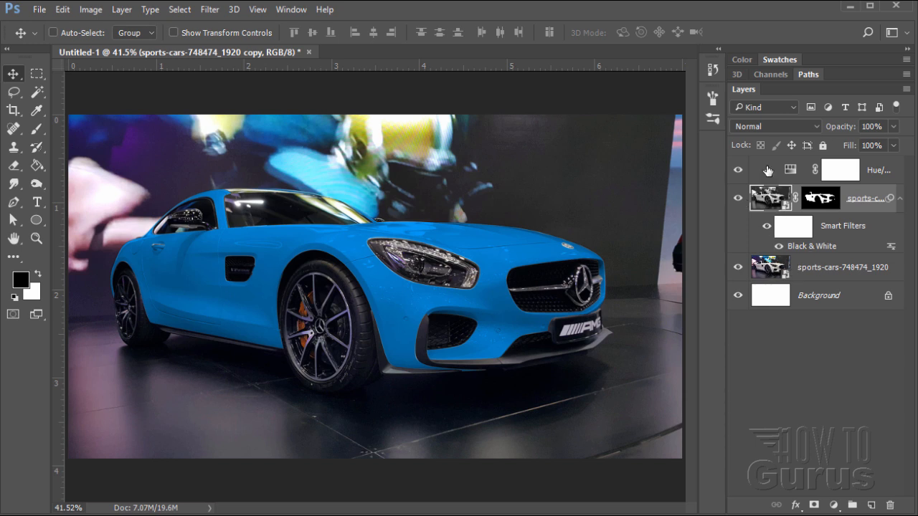
click(770, 126)
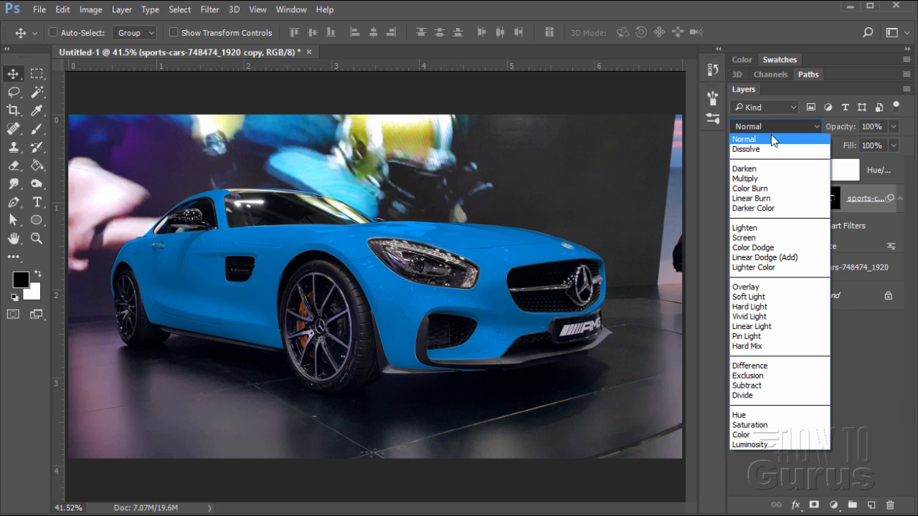
click(745, 307)
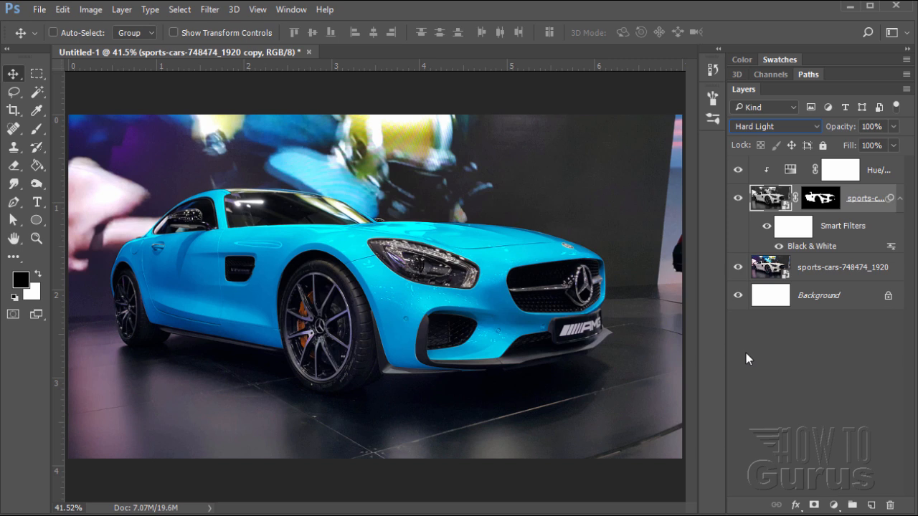
click(788, 128)
click(769, 139)
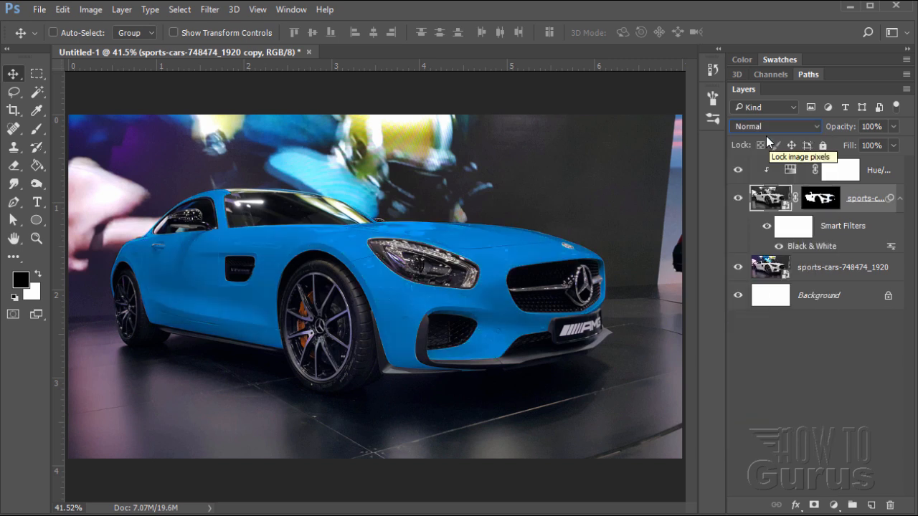
click(765, 126)
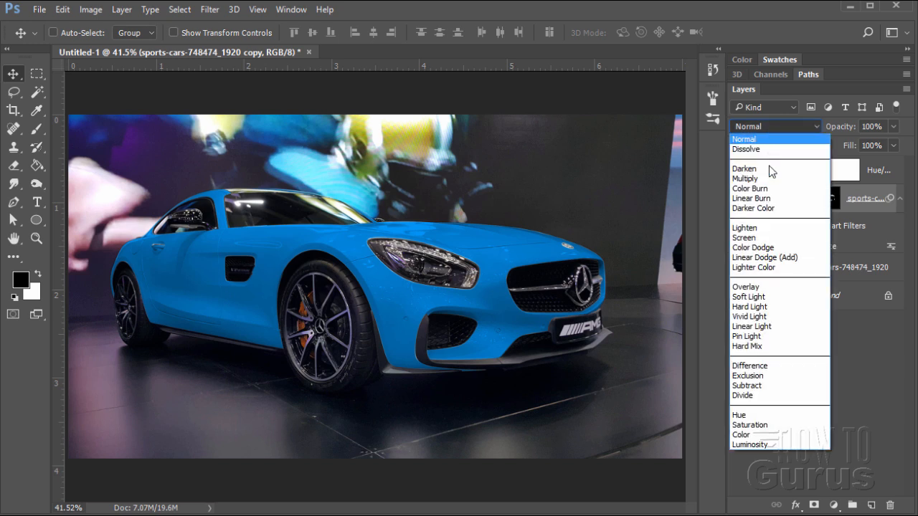
click(772, 307)
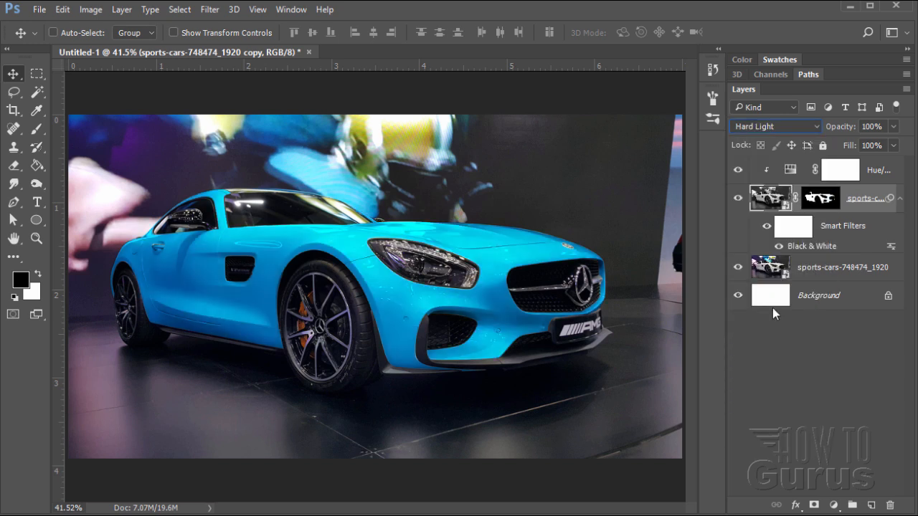
Try the Overlay and Soft Light blend modes on the masked car copy and return to Hard Light.
click(772, 127)
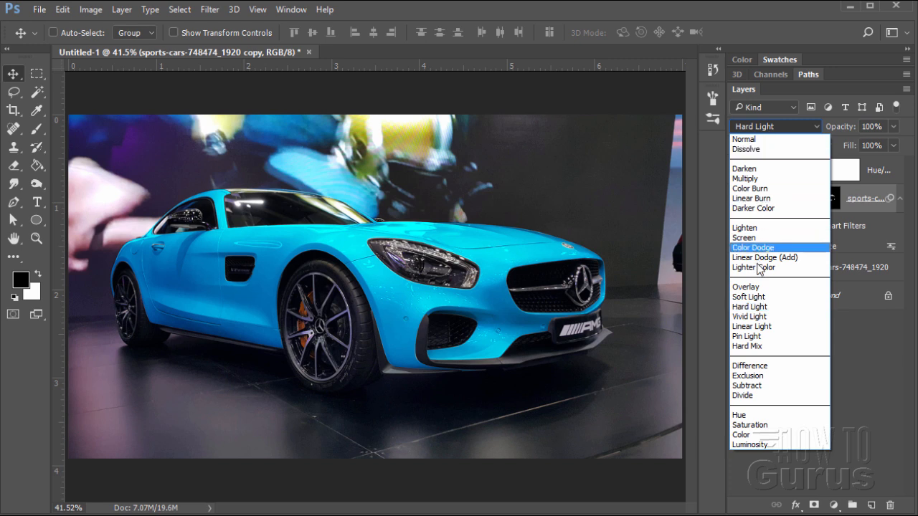
click(758, 287)
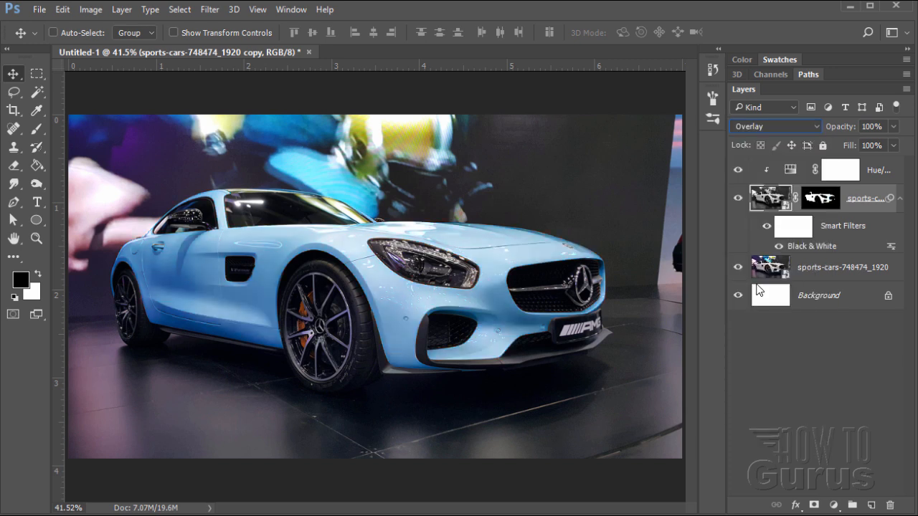
click(746, 127)
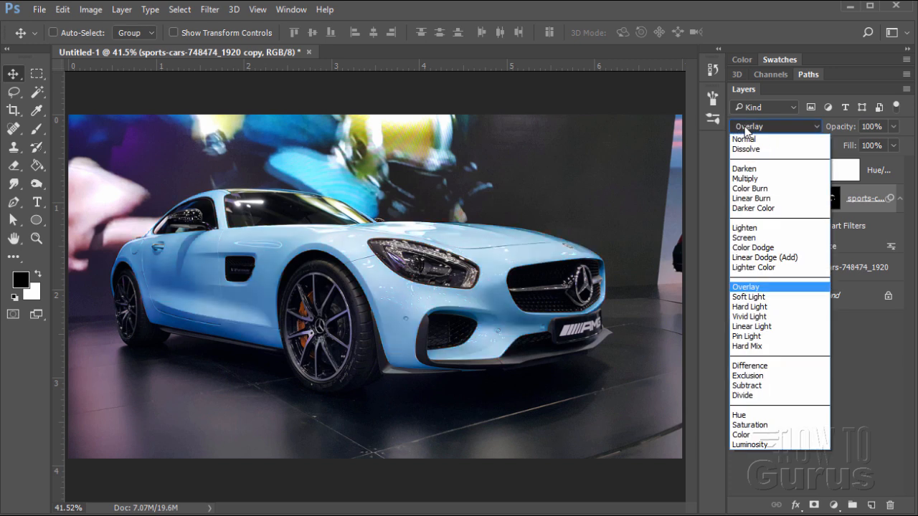
click(756, 297)
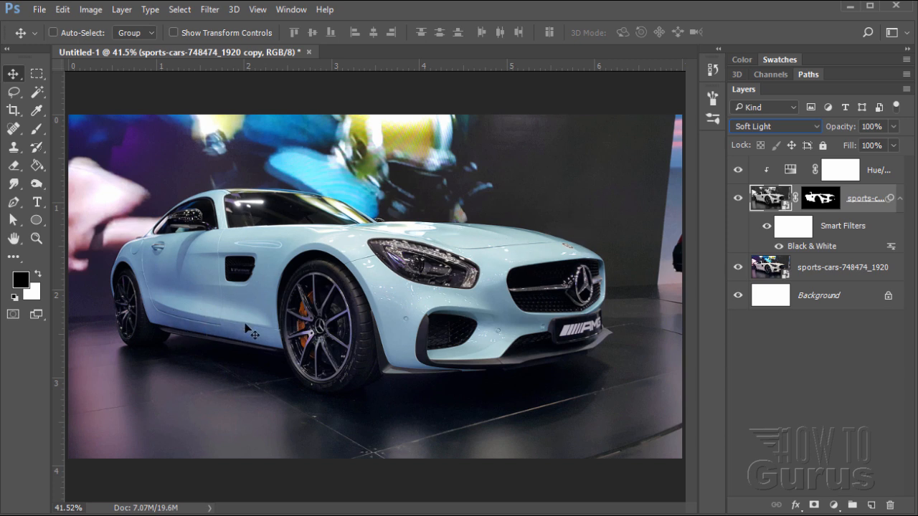
click(771, 127)
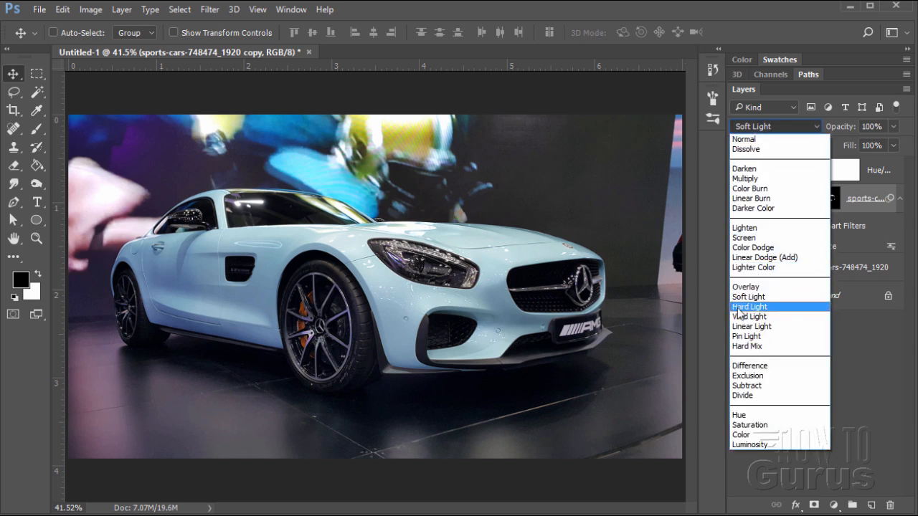
click(739, 307)
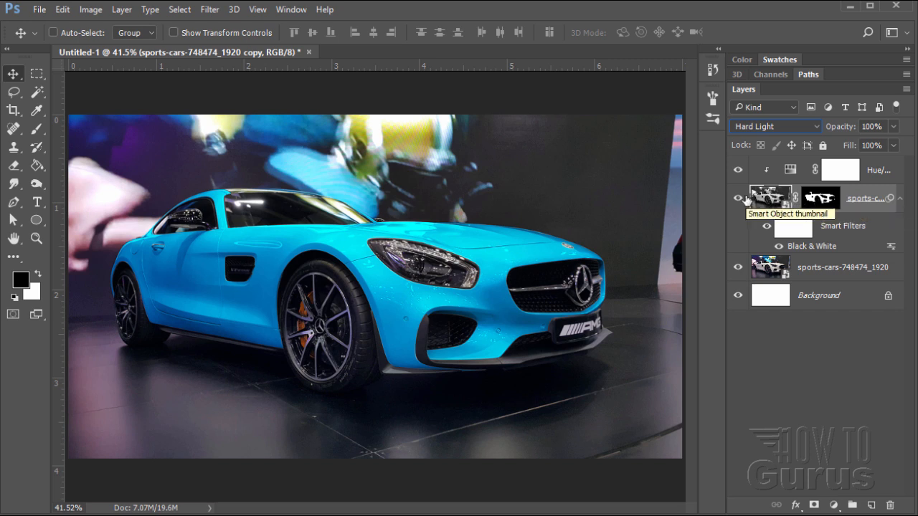
Readjust the Hue/Saturation layer to Hue 203, Saturation 84 and Lightness -49, and close its settings.
double_click(790, 172)
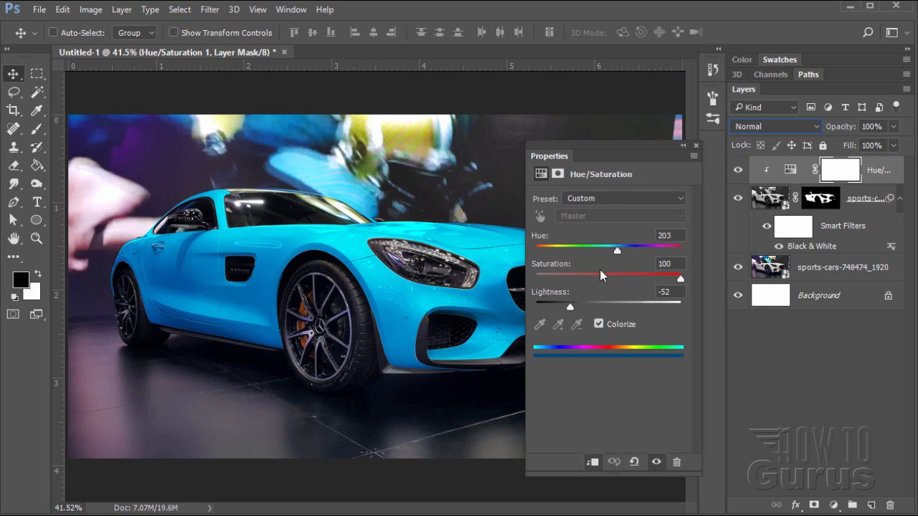
mouse_move(618, 256)
mouse_down()
mouse_move(534, 252)
mouse_move(671, 252)
mouse_move(610, 251)
mouse_move(620, 251)
mouse_up()
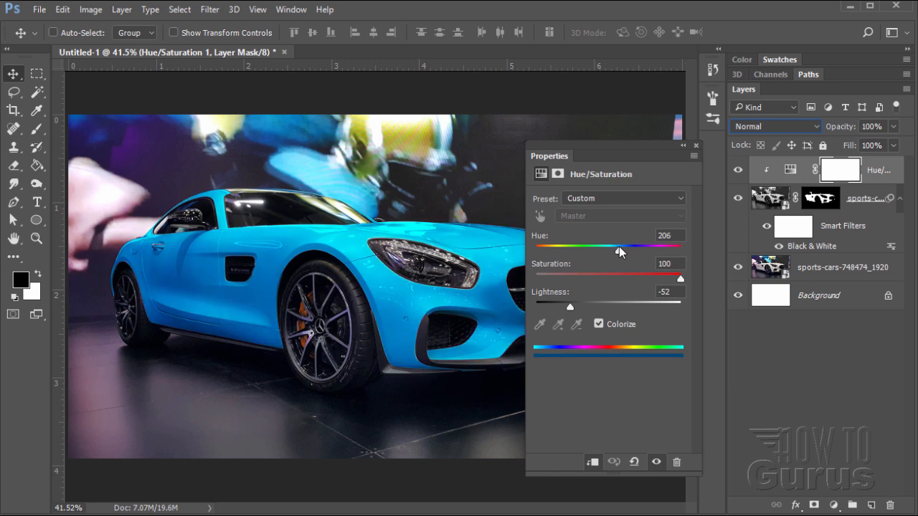
click(673, 235)
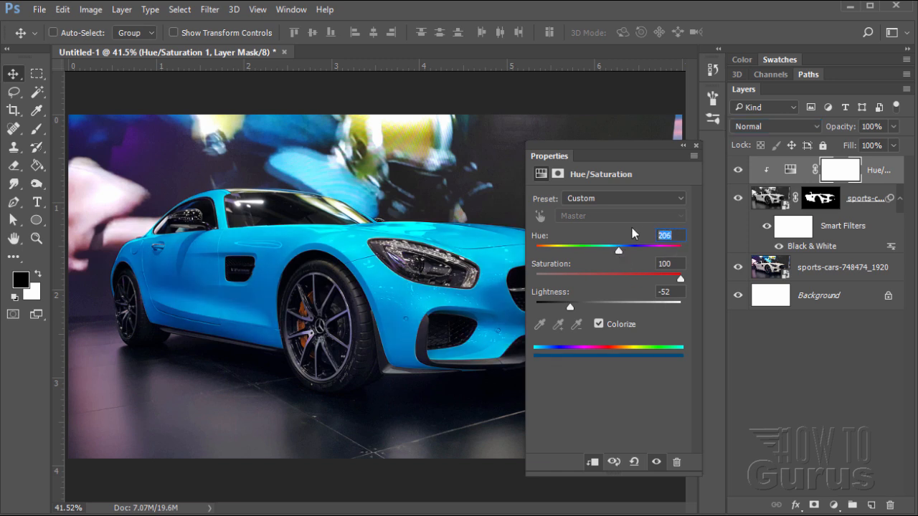
text(203)
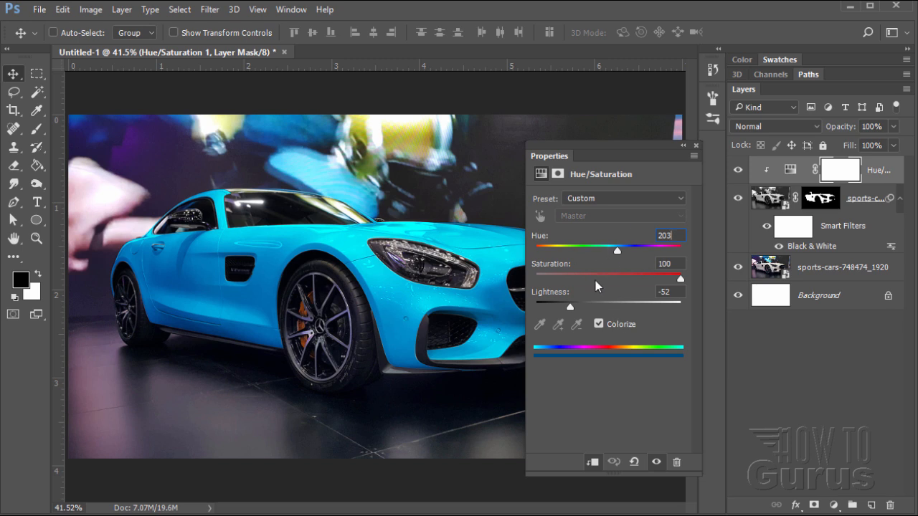
drag(681, 279, 658, 282)
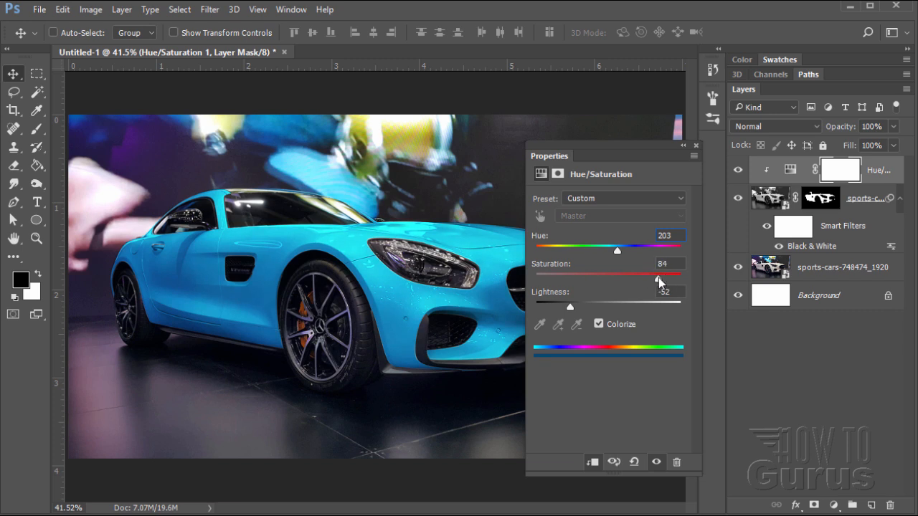
drag(573, 308, 572, 306)
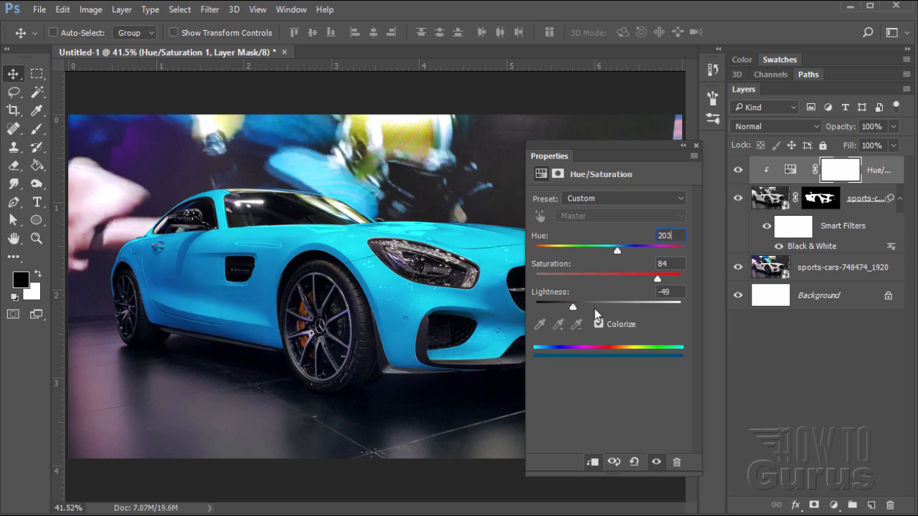
click(696, 146)
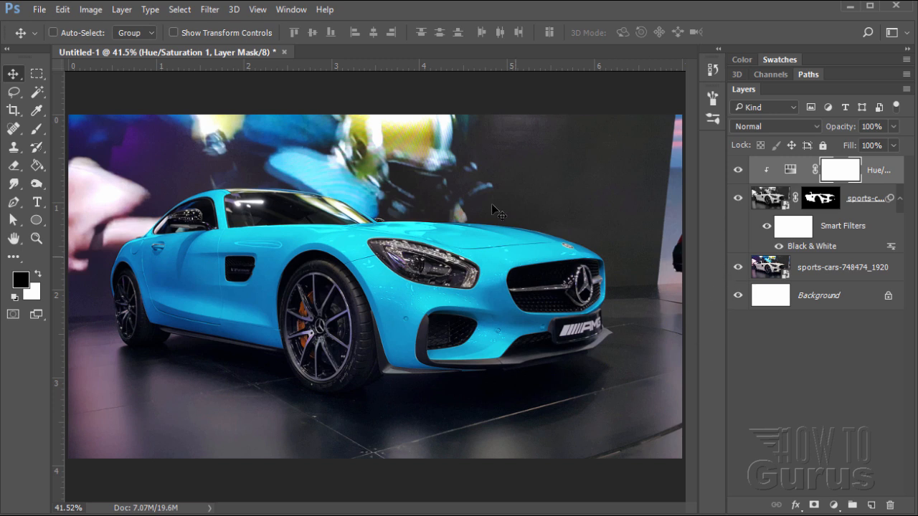